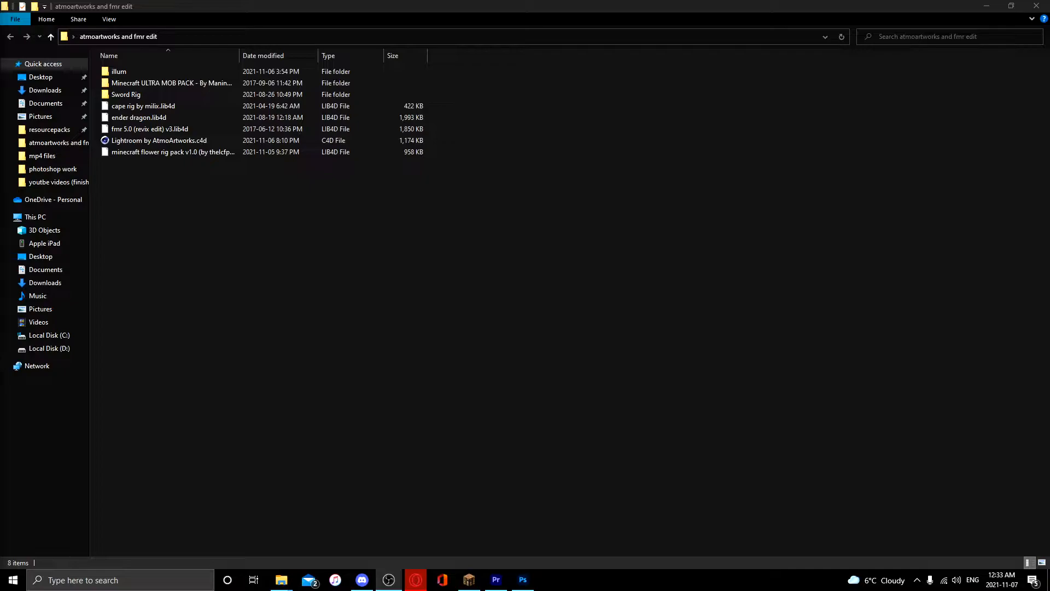
Look over the rig files, Lightroom scene and Sword Rig folder in the atmoartworks and fmr edit folder
click(512, 455)
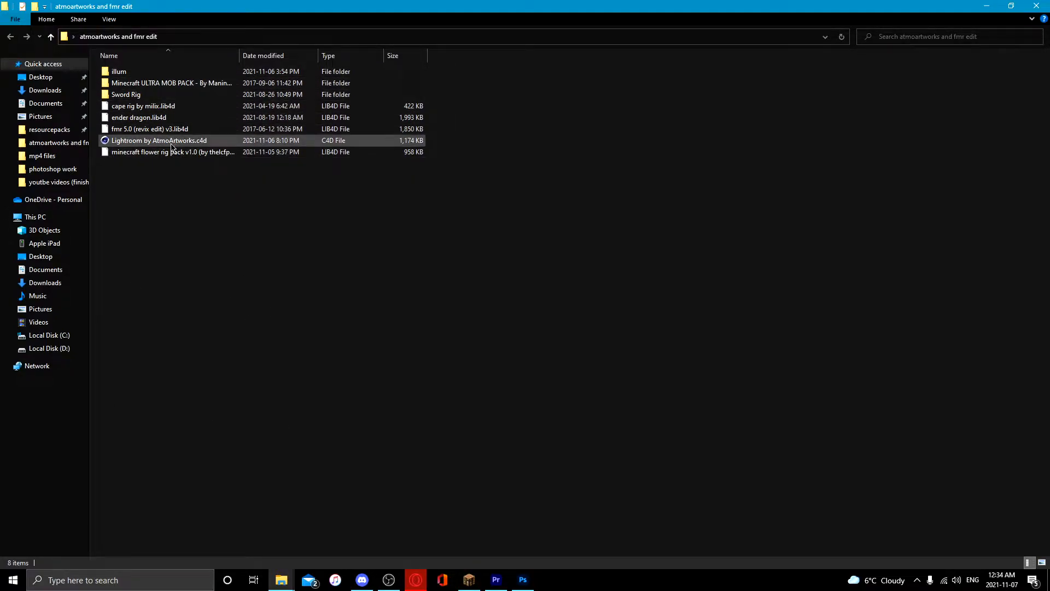
click(159, 132)
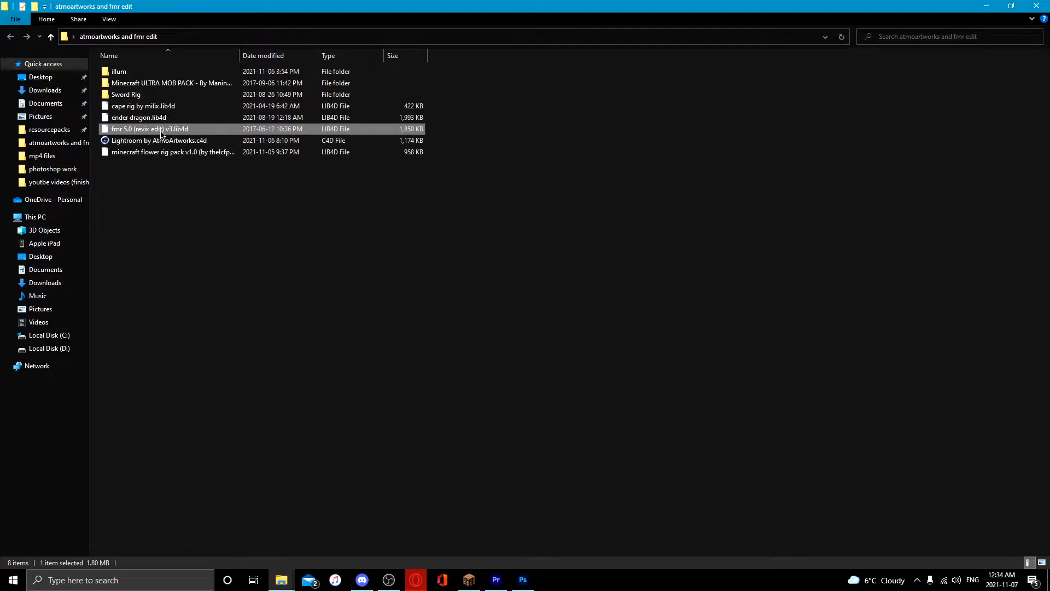
click(146, 188)
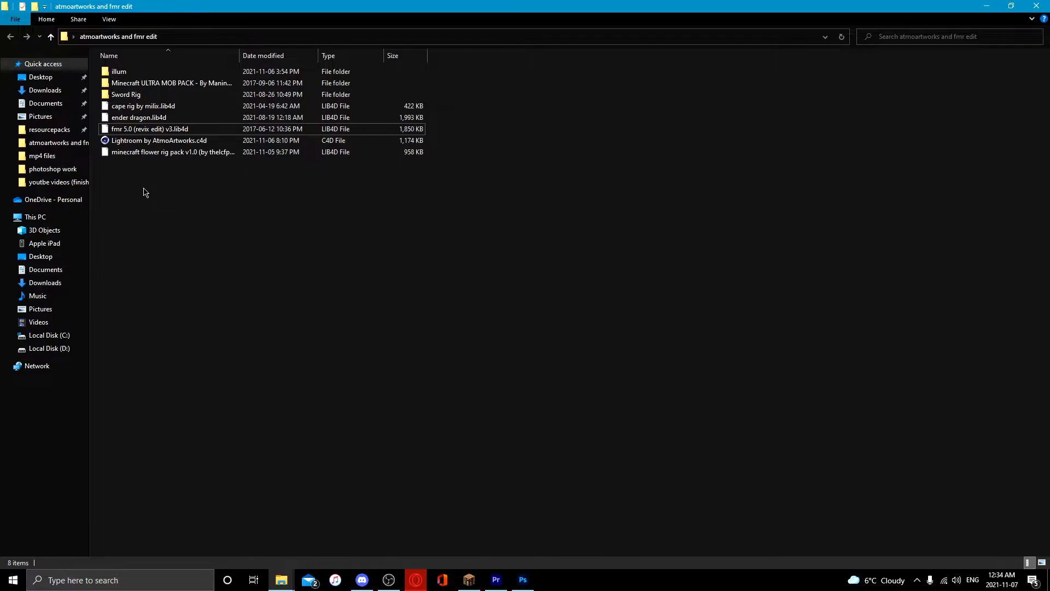
click(186, 129)
click(139, 142)
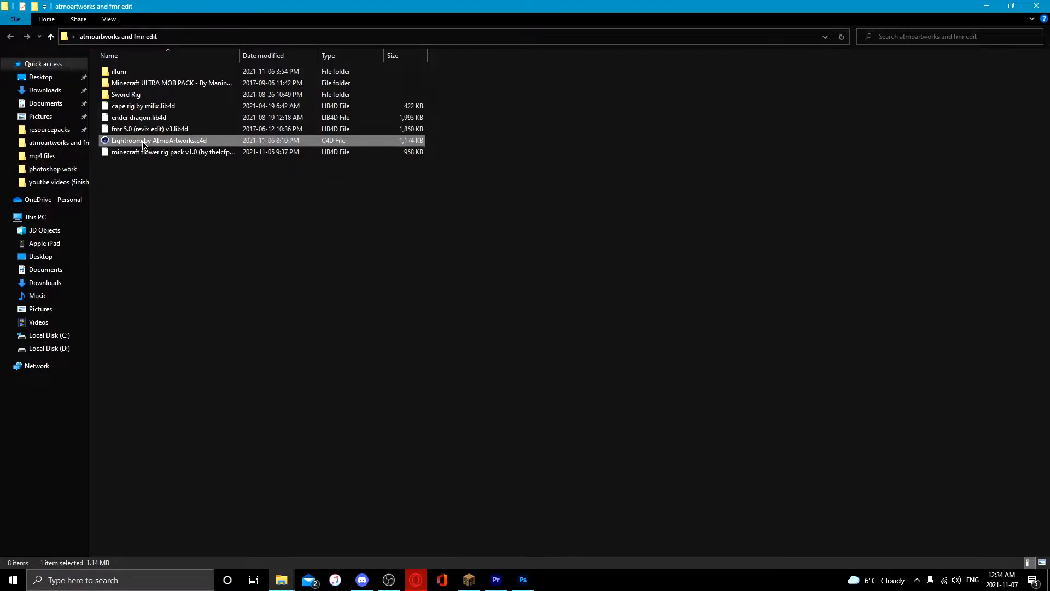
click(163, 192)
click(130, 140)
click(146, 111)
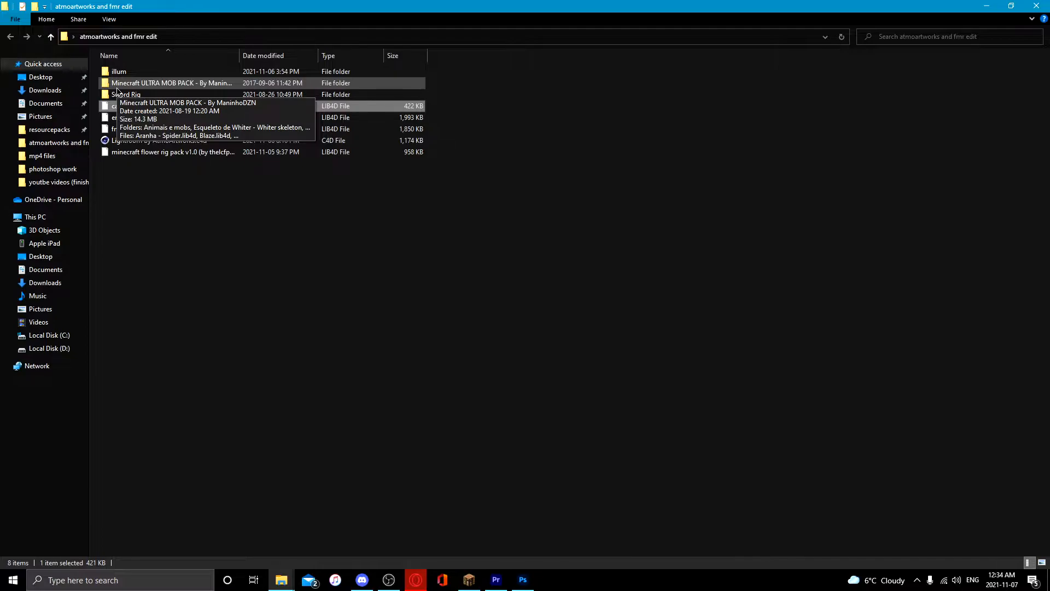
click(141, 96)
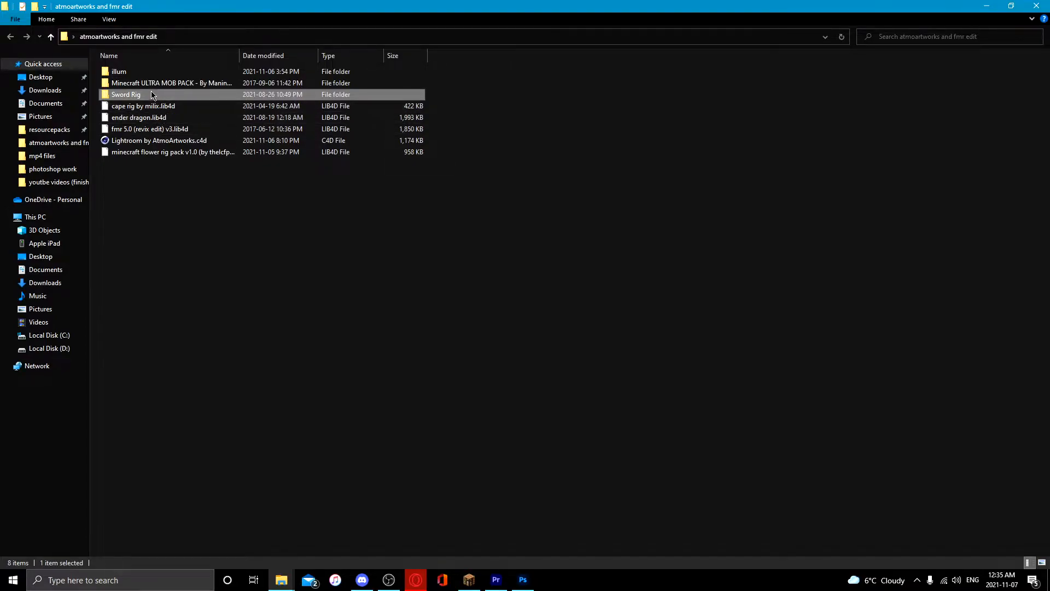
click(186, 84)
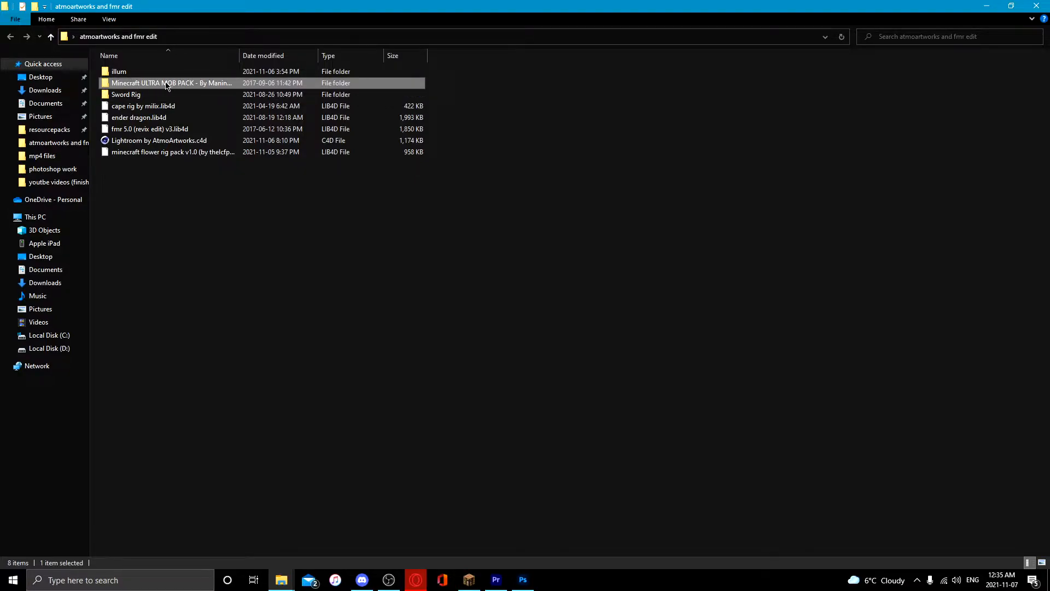
Browse the mob rigs inside the Minecraft ULTRA MOB PACK folder and return to the parent folder
double_click(188, 84)
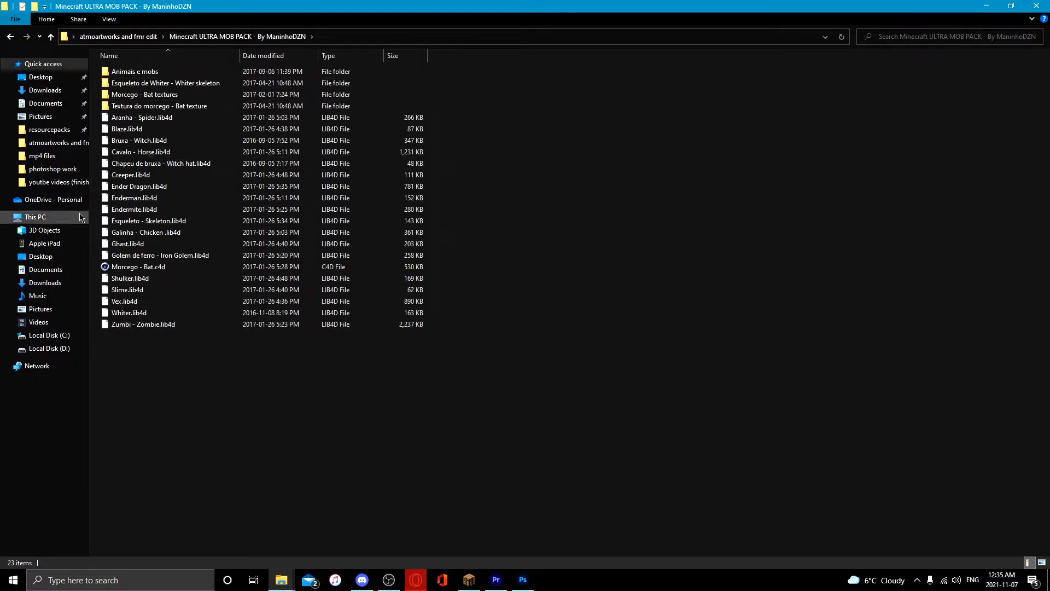
click(12, 42)
double_click(178, 87)
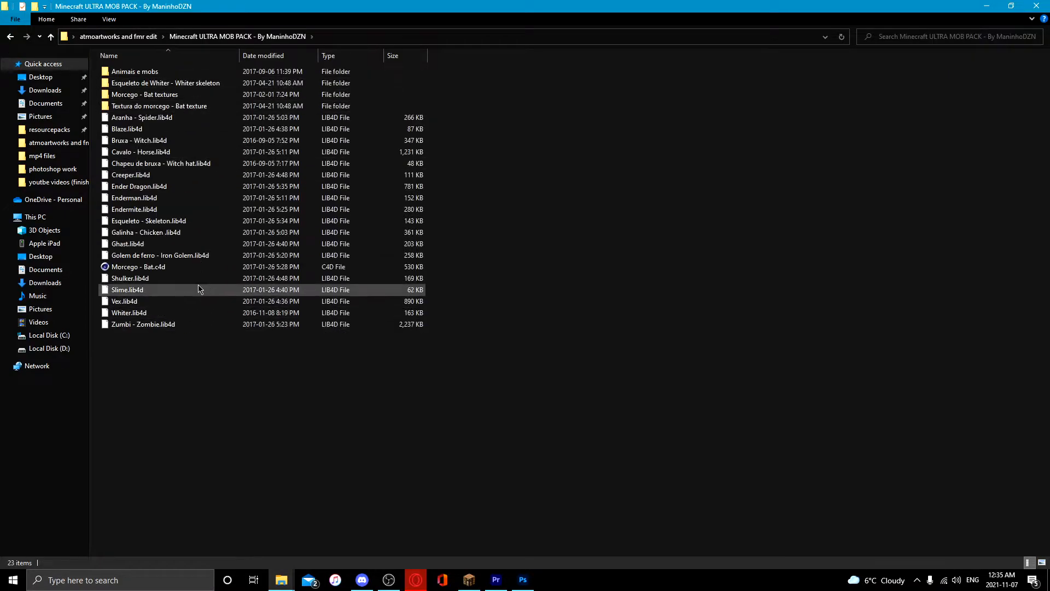
click(174, 118)
click(176, 140)
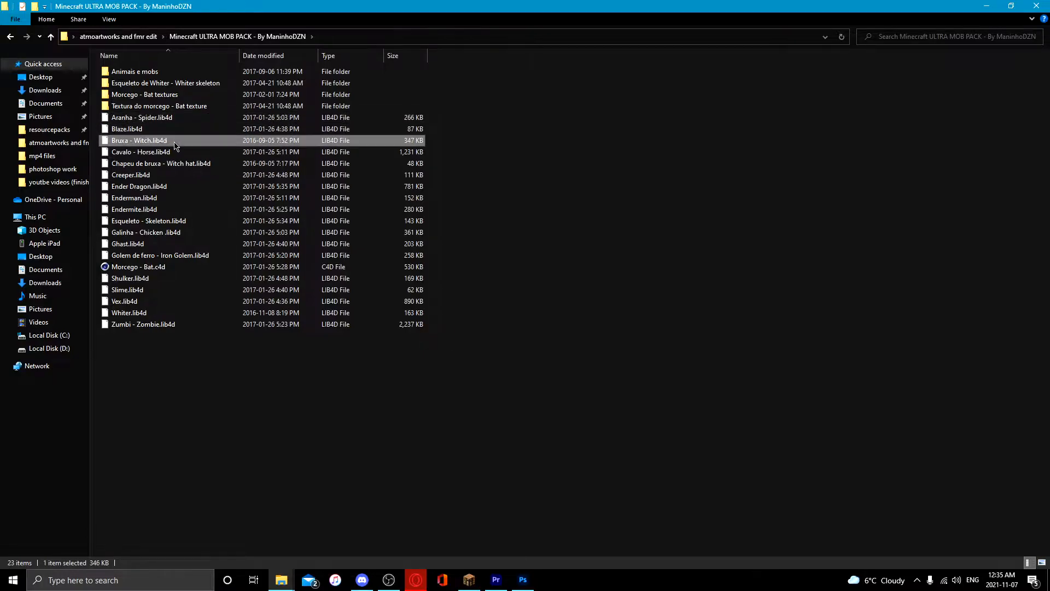
click(10, 37)
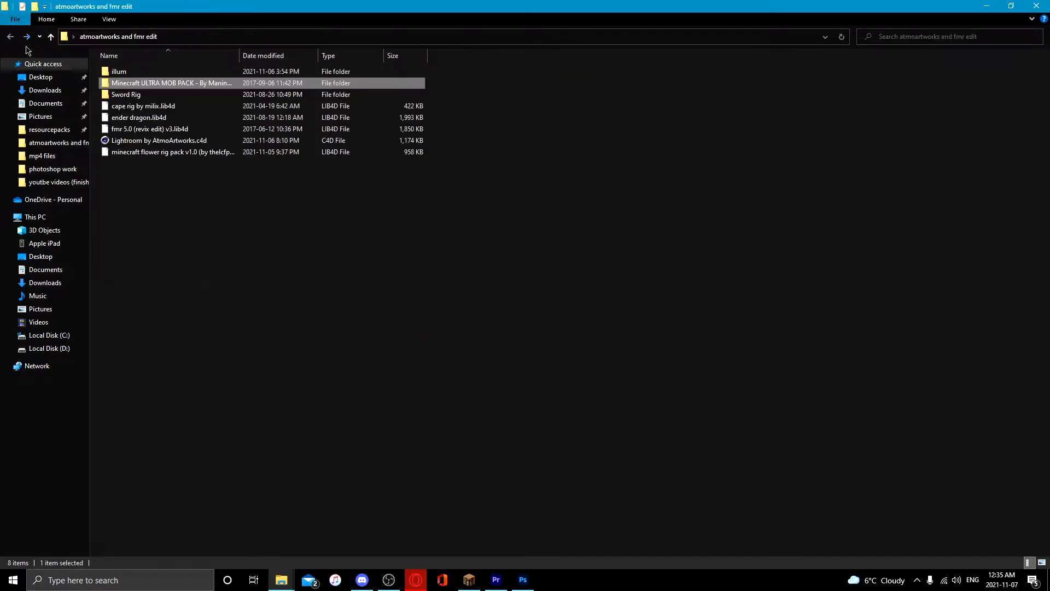
double_click(159, 86)
click(49, 37)
click(246, 338)
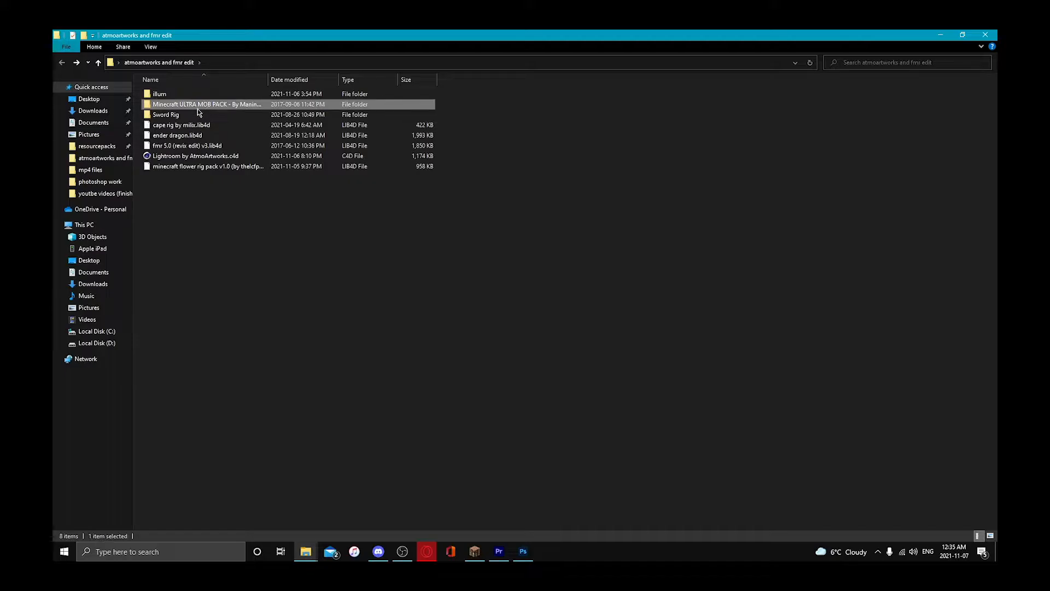
Examine the ender dragon.lib4d and minecraft flower rig pack v1.0 files in the folder
drag(138, 163, 182, 205)
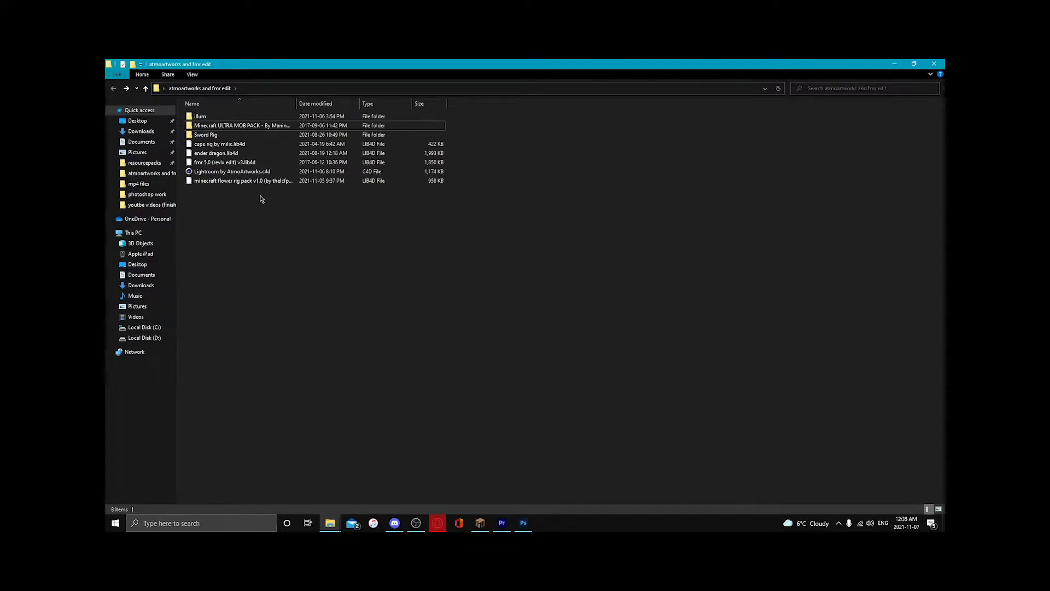
drag(251, 222, 257, 258)
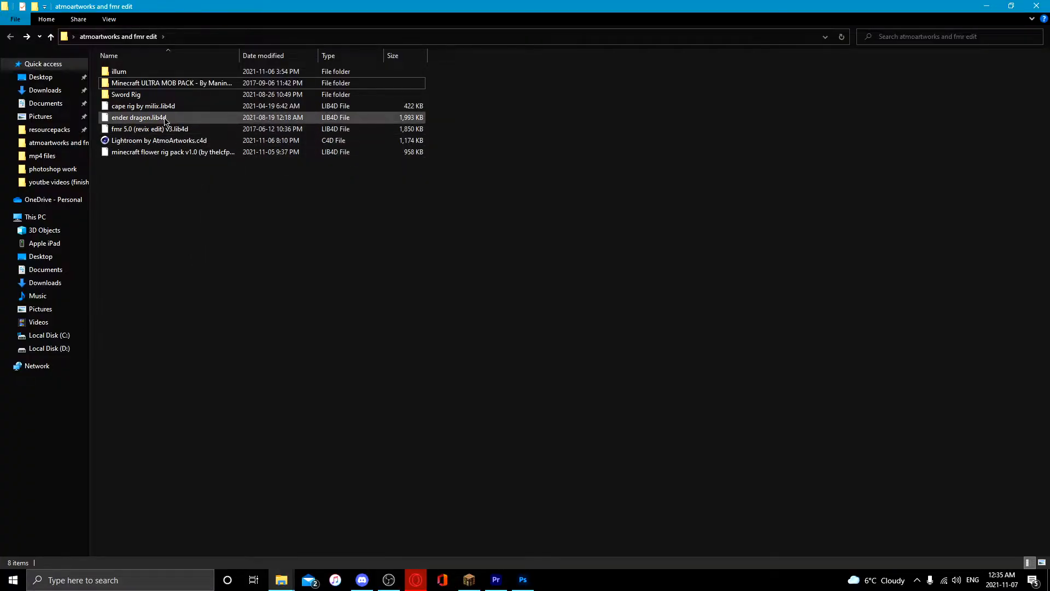
click(165, 119)
click(169, 179)
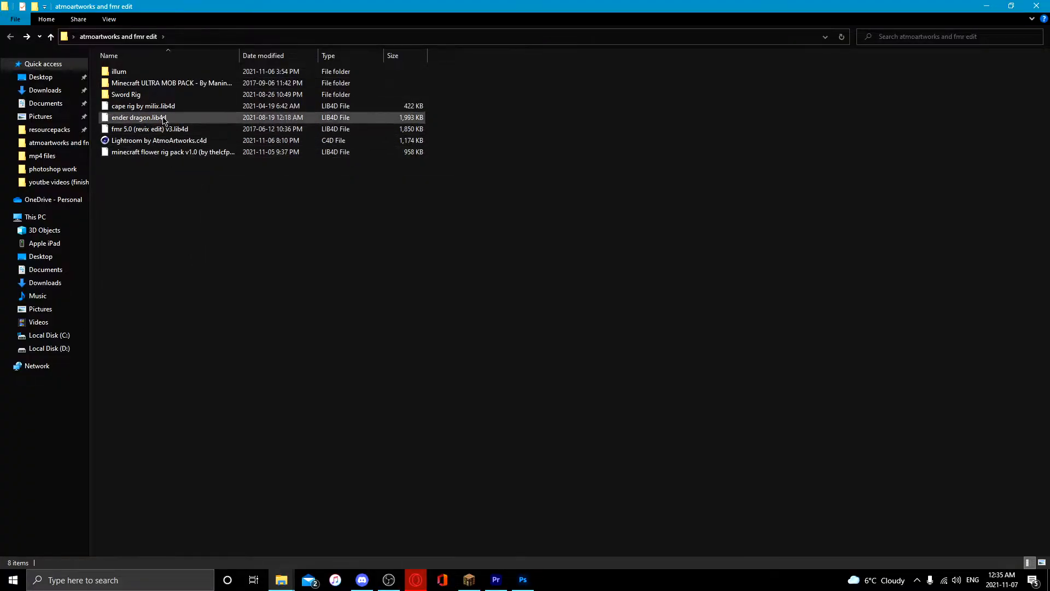
click(168, 121)
click(163, 183)
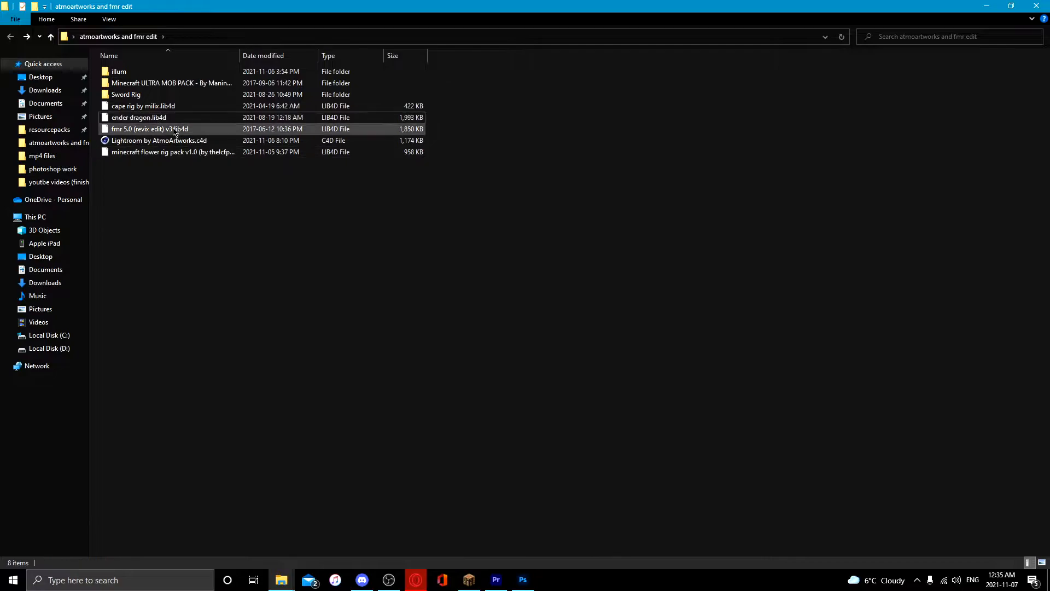
click(149, 121)
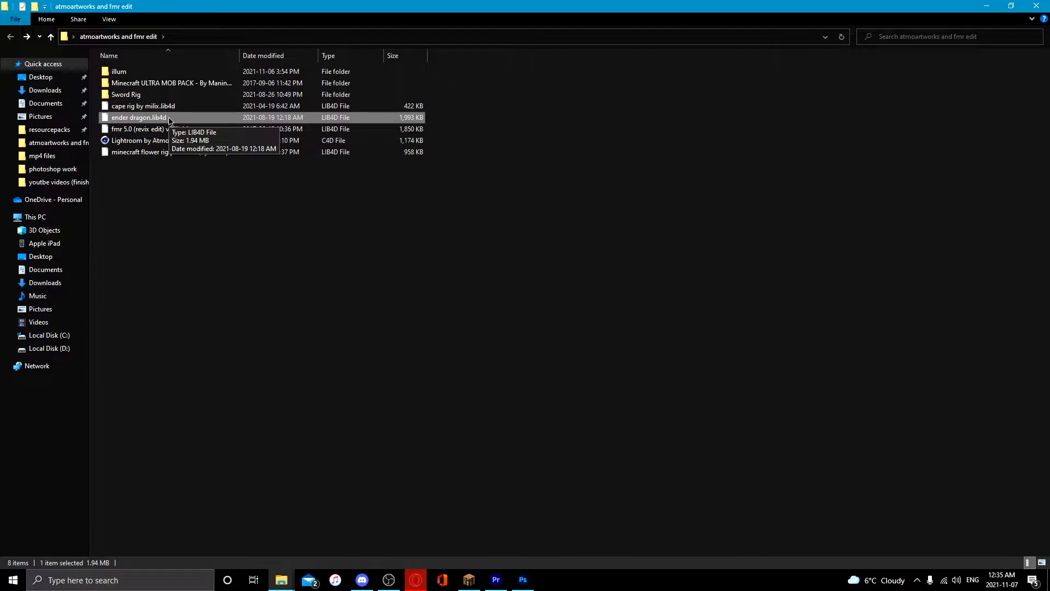
click(164, 176)
click(147, 156)
click(100, 168)
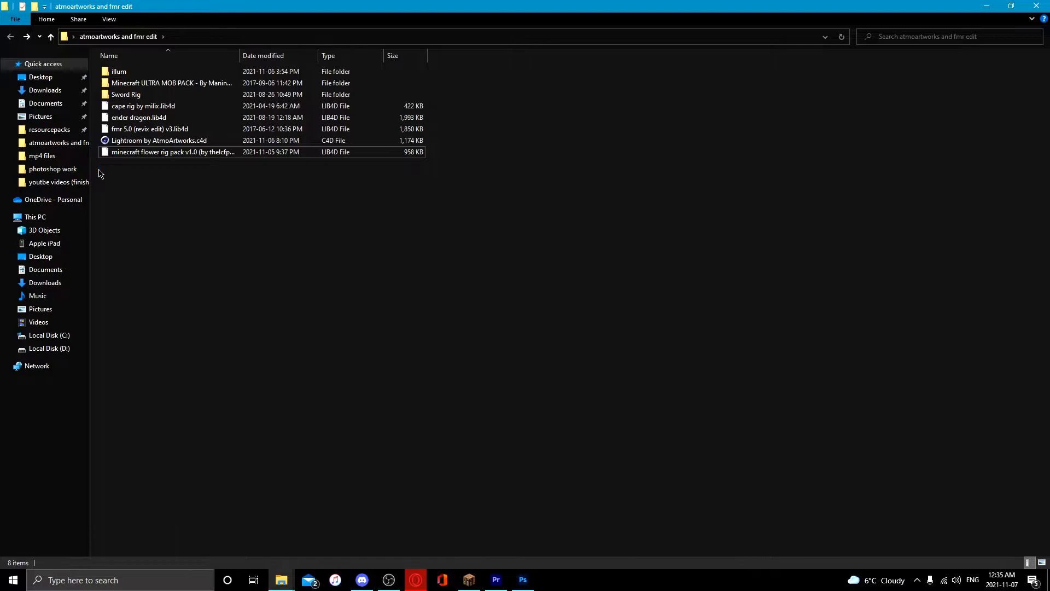
drag(95, 123, 99, 204)
Open Lightroom by AtmoArtworks.c4d in Cinema 4D and dismiss the MAXON User Participation Program dialog
click(131, 141)
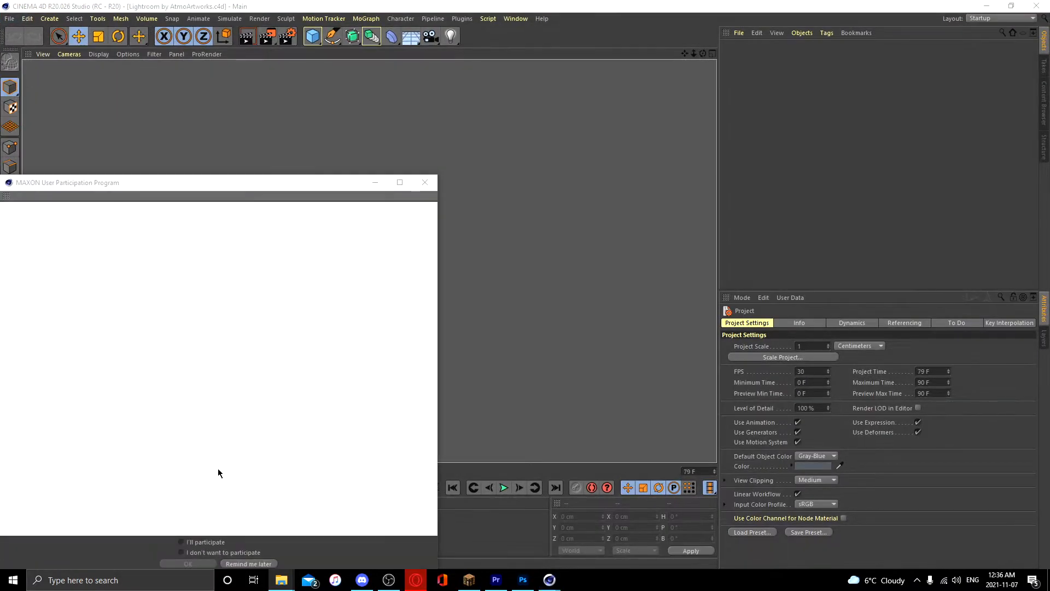
click(424, 182)
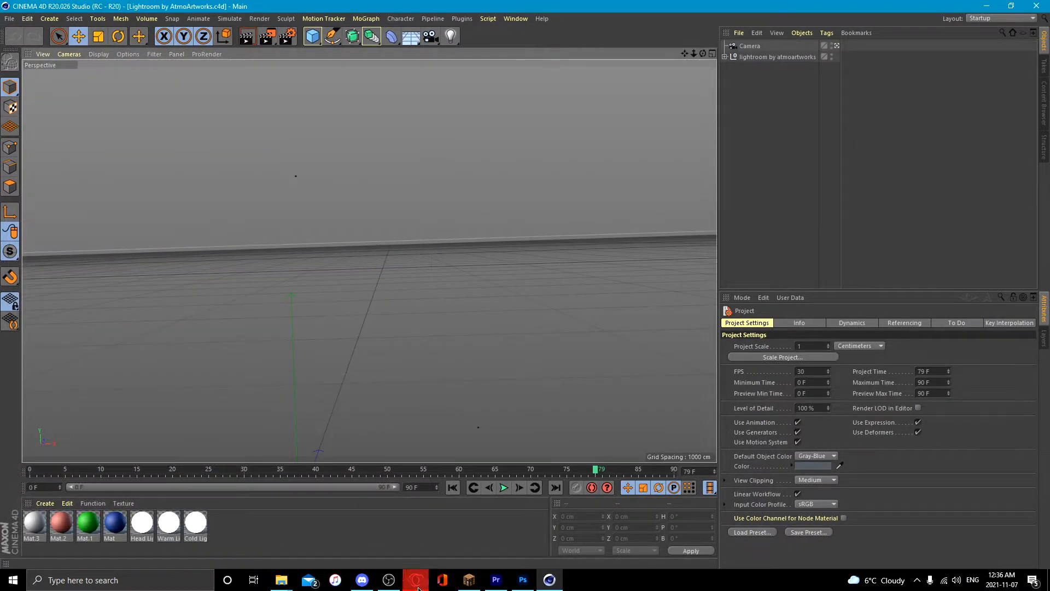
mouse_move(516, 326)
alt+mouse_down()
mouse_move(501, 335)
mouse_move(513, 328)
alt+mouse_up()
Restore the Cinema 4D window to a smaller size and place it beside the folder listing of rig files
drag(526, 7, 727, 38)
click(164, 141)
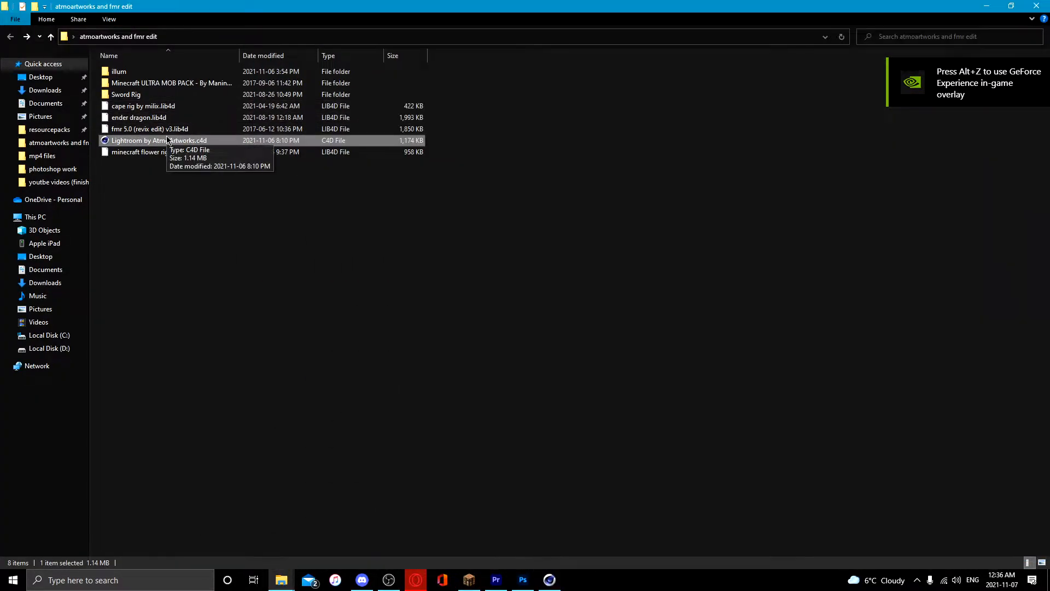
click(148, 192)
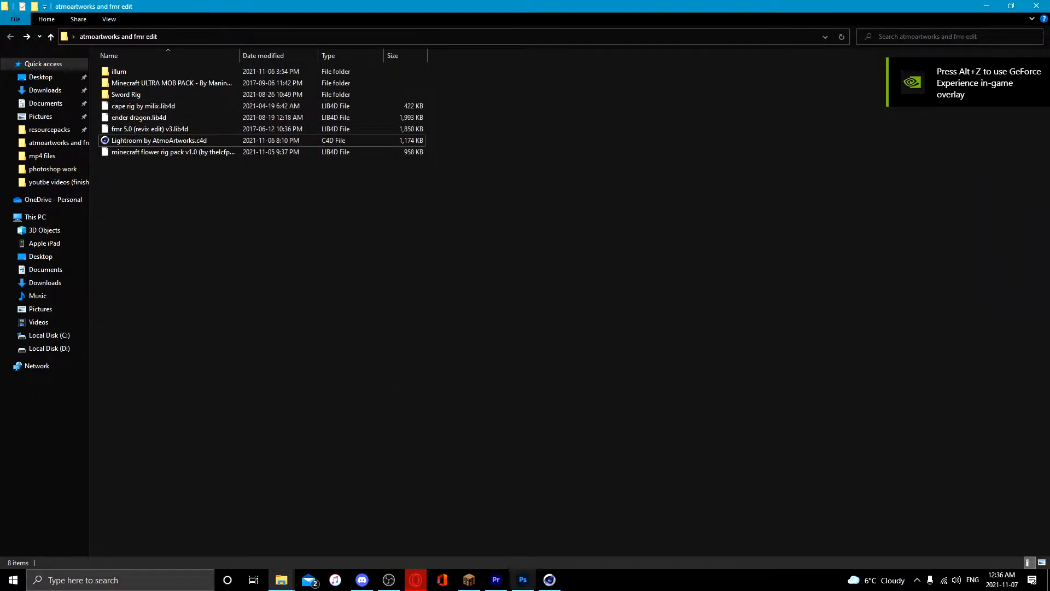
click(550, 580)
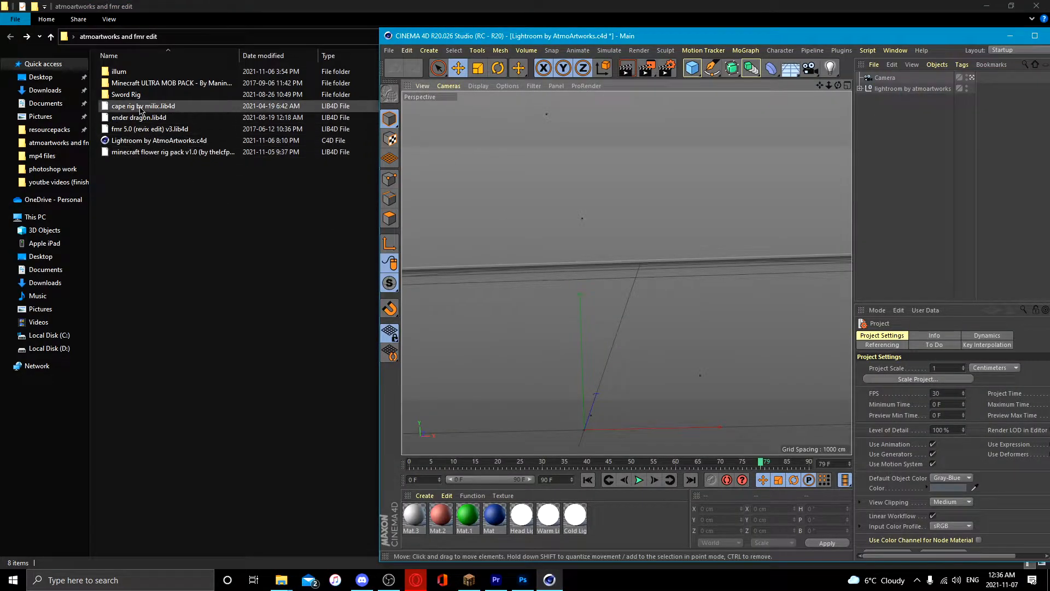
Load the FMR 5.0 rig from fmr 5.0 (revix edit) v3.lib4d into the lightroom scene and close the Content Browser
drag(145, 130, 539, 264)
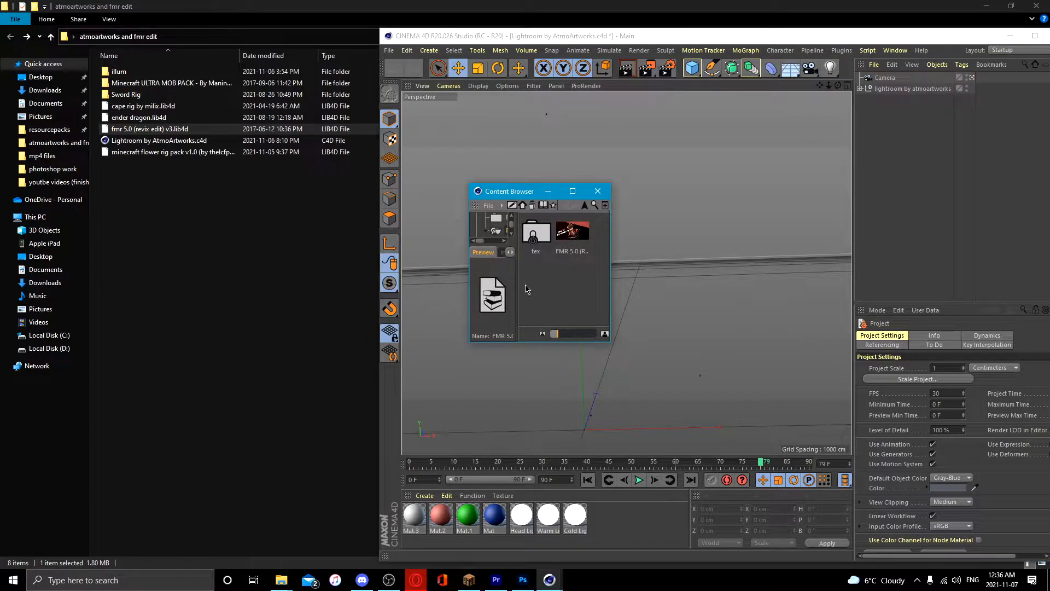
click(571, 243)
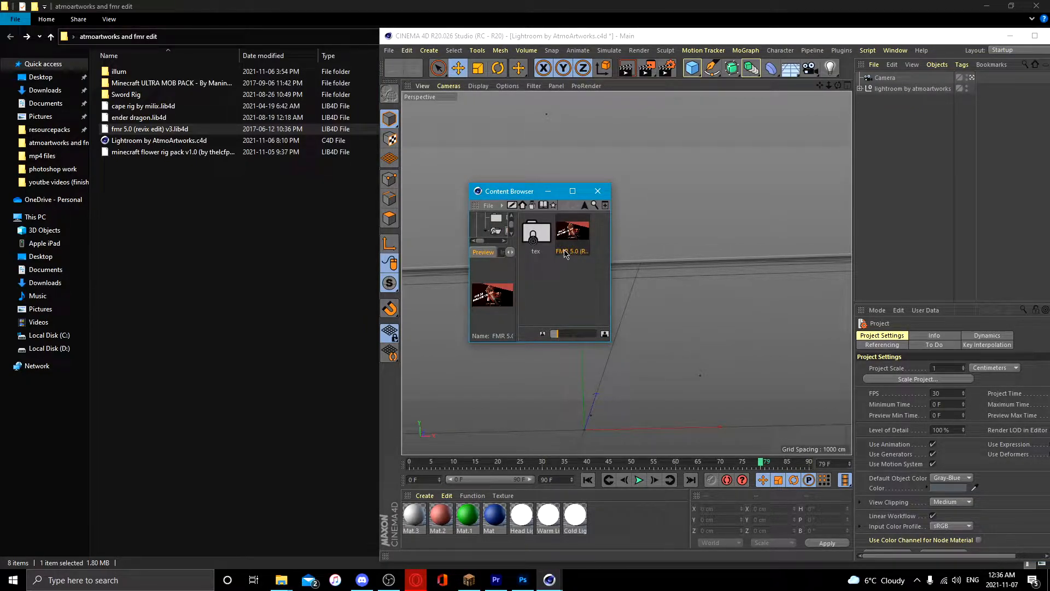
double_click(574, 236)
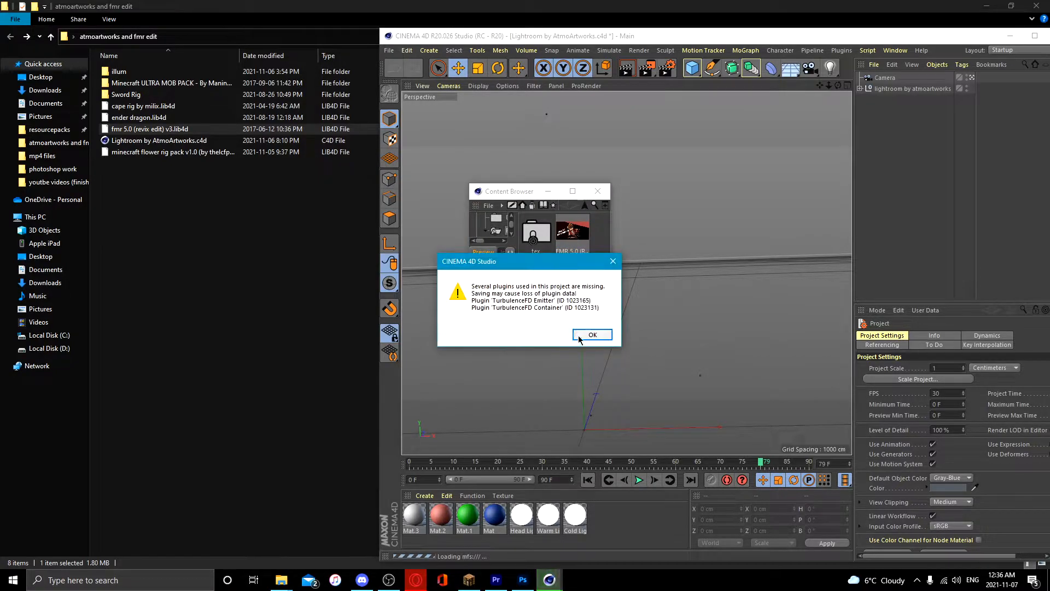
click(585, 335)
click(598, 191)
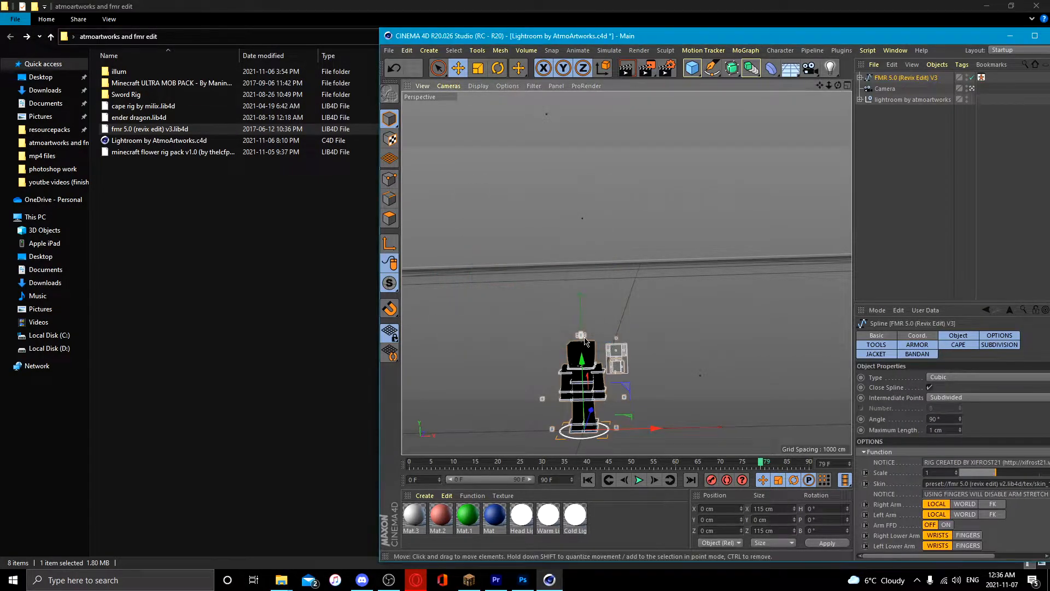
Select the whole FMR 5.0 (Revix Edit) V3 rig and maximize the Cinema 4D window
scroll(582, 295, down, 2)
scroll(584, 401, up, 6)
scroll(585, 402, up, 3)
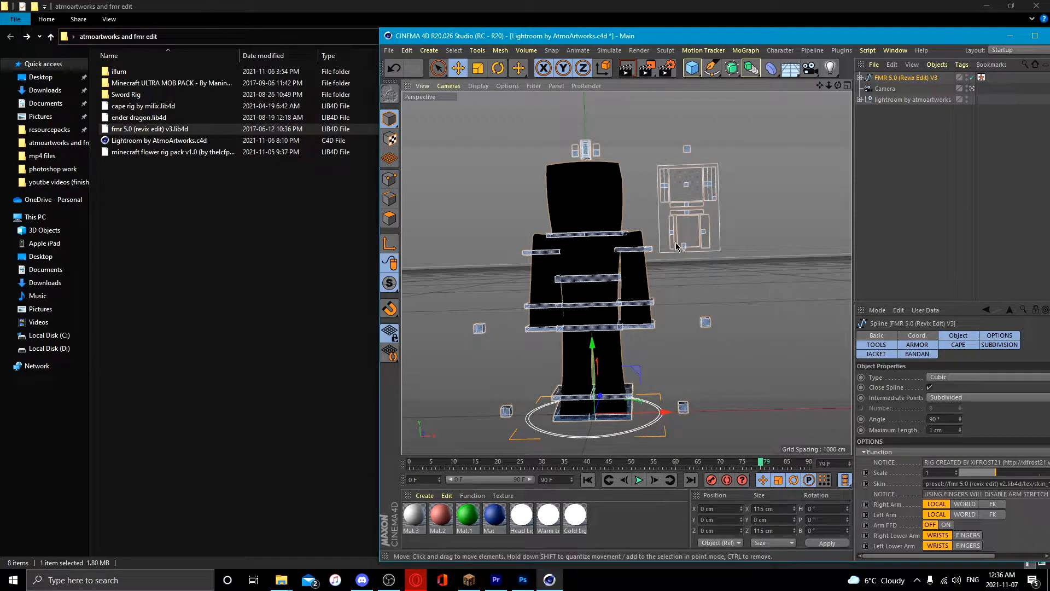
click(716, 253)
click(597, 211)
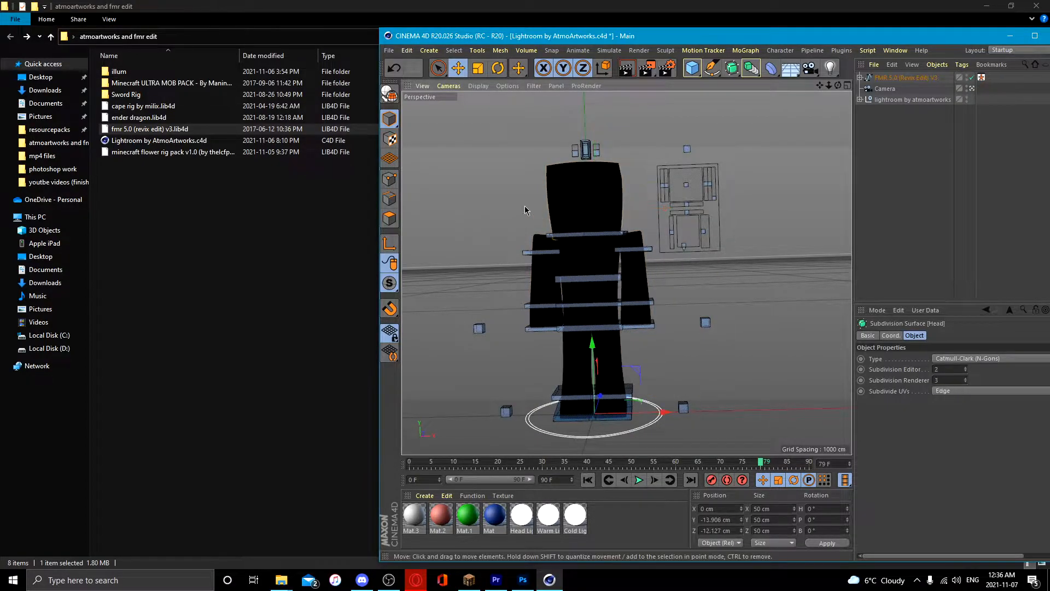
click(498, 220)
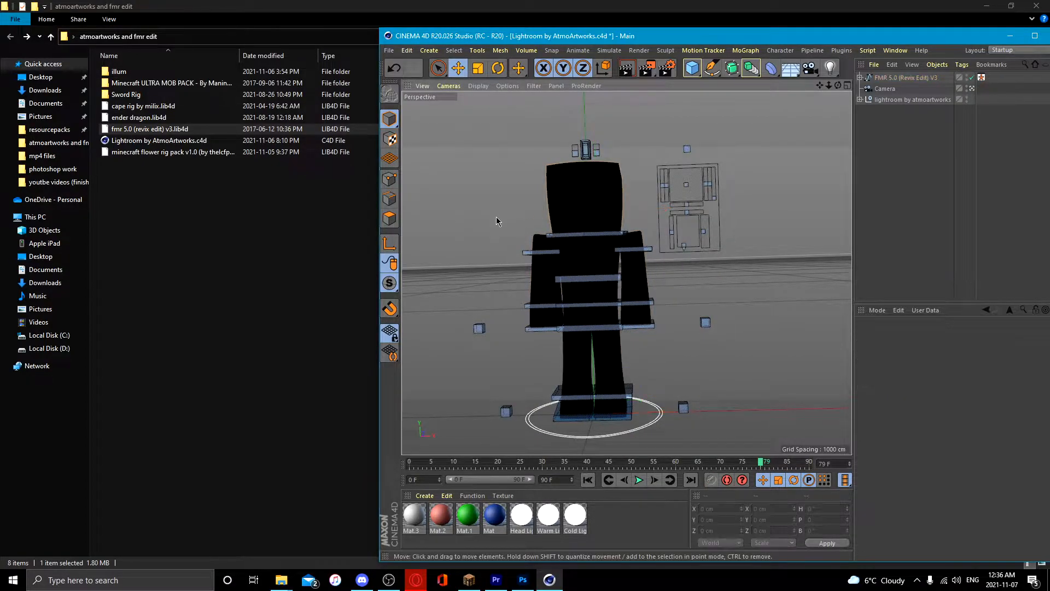
click(903, 78)
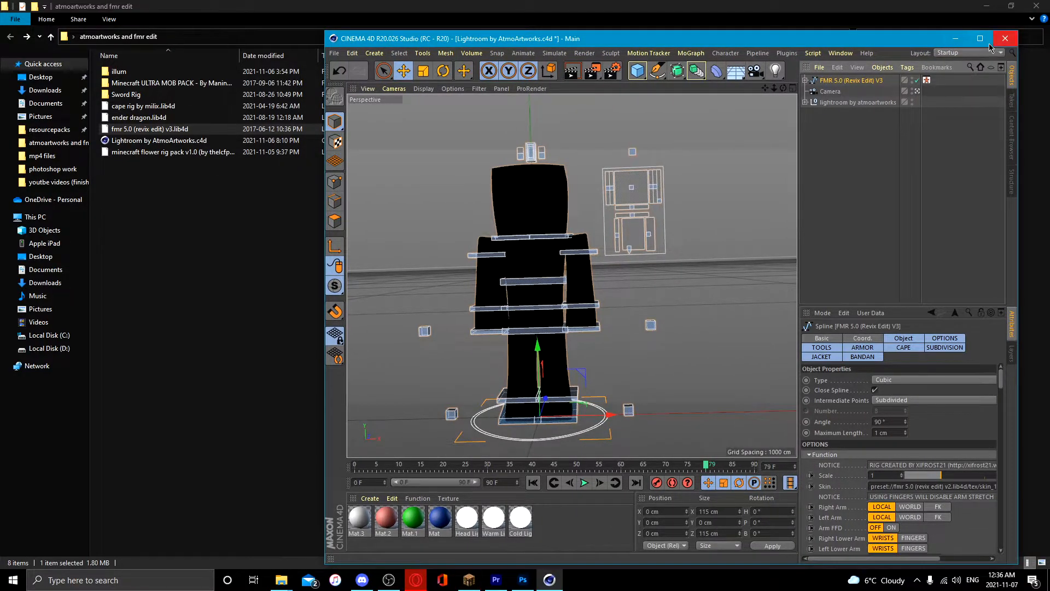
click(1035, 35)
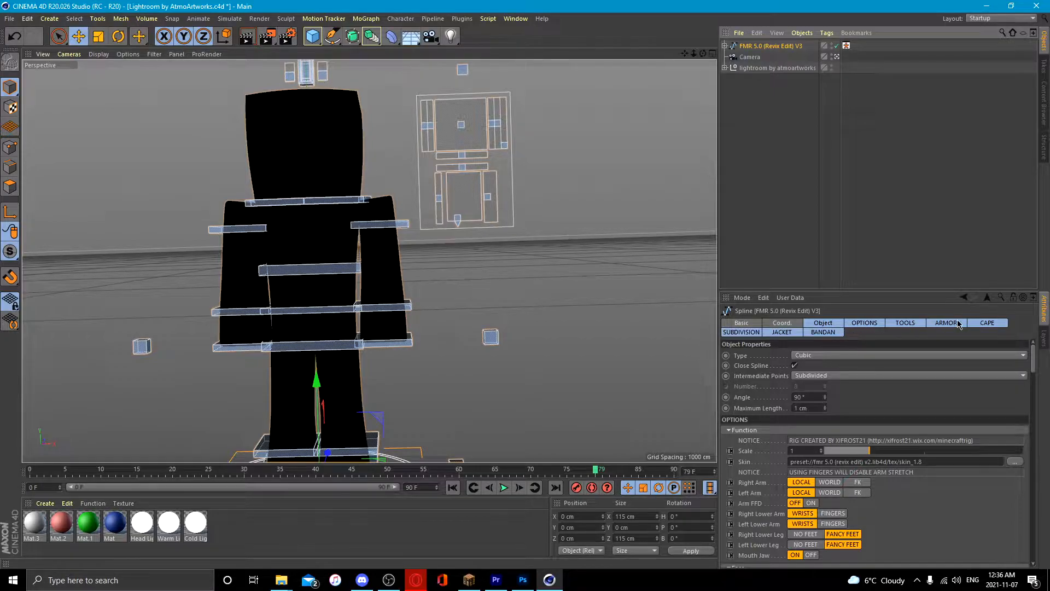
Set the rig's Skin option to the PNG in Downloads whose name begins with 289f269de0aabc
click(874, 323)
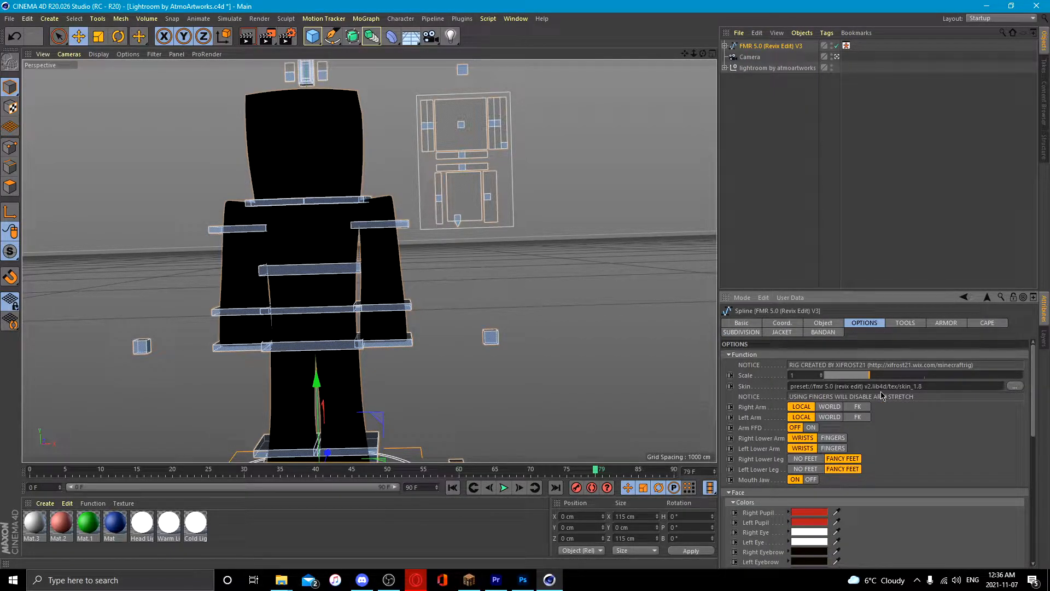
click(1015, 386)
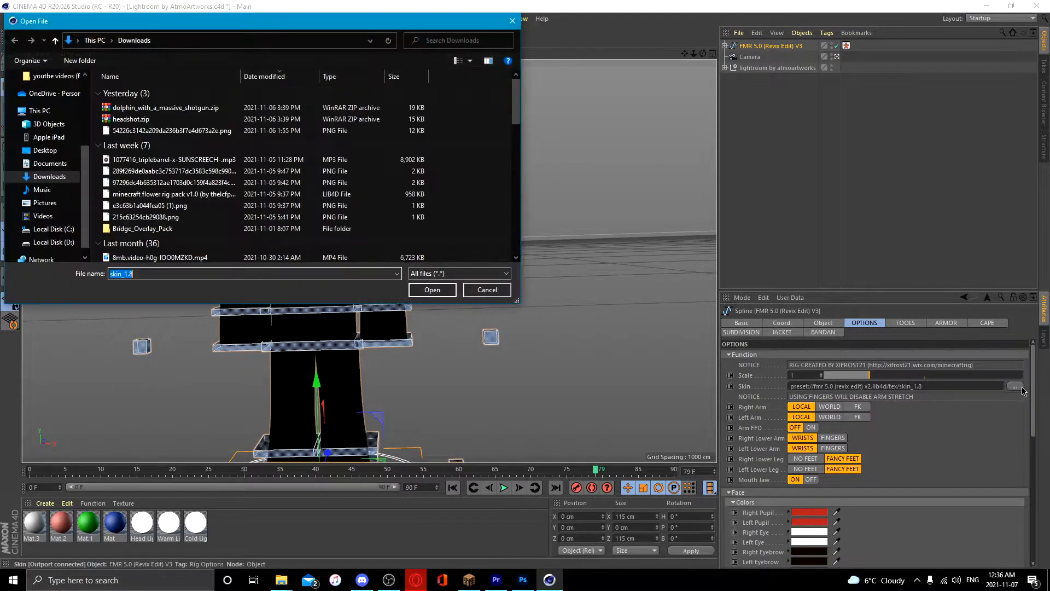
click(208, 131)
click(432, 290)
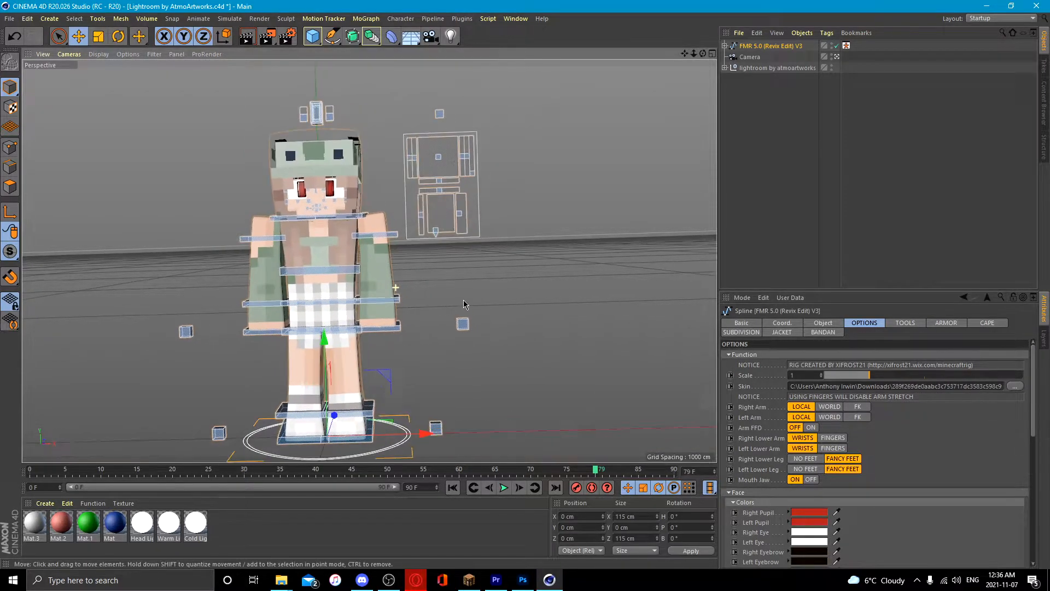
Examine the skinned character from the front in the perspective view and in the four-view layout
click(411, 300)
scroll(192, 292, up, 2)
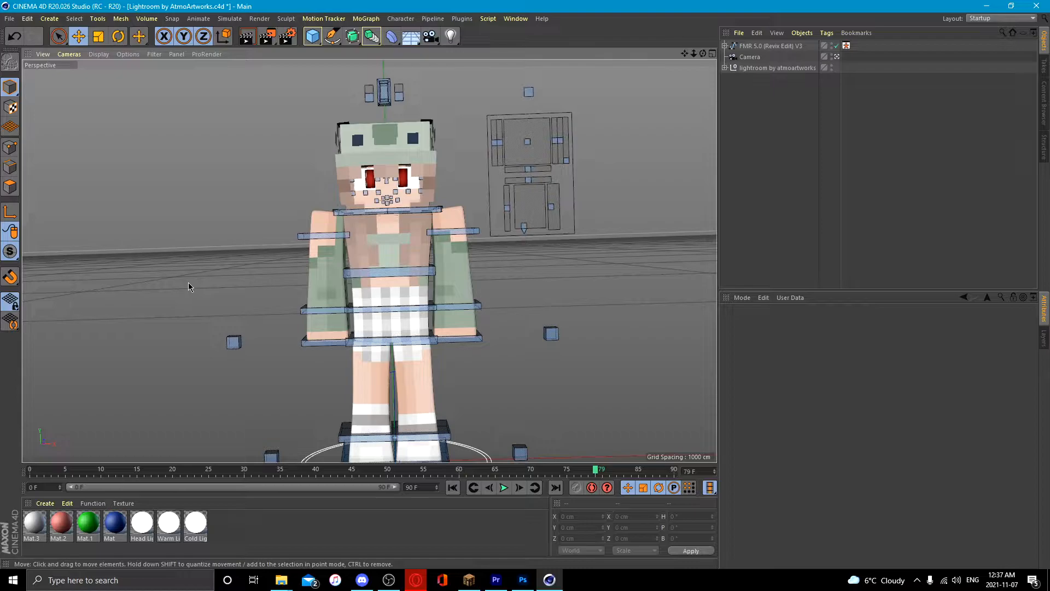
scroll(268, 327, down, 3)
scroll(284, 347, up, 4)
scroll(286, 350, down, 2)
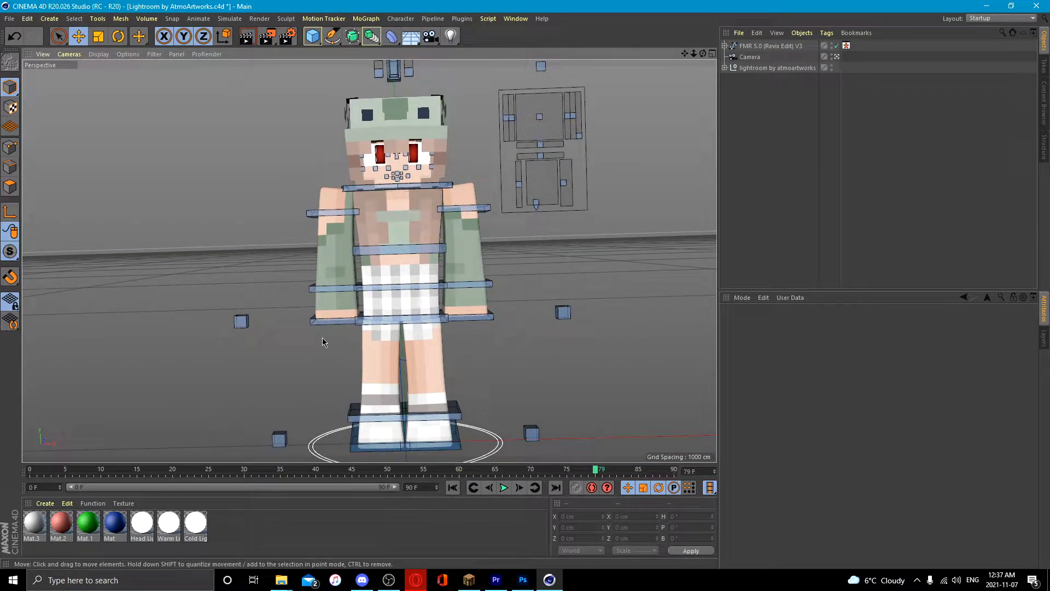
middle_click(323, 337)
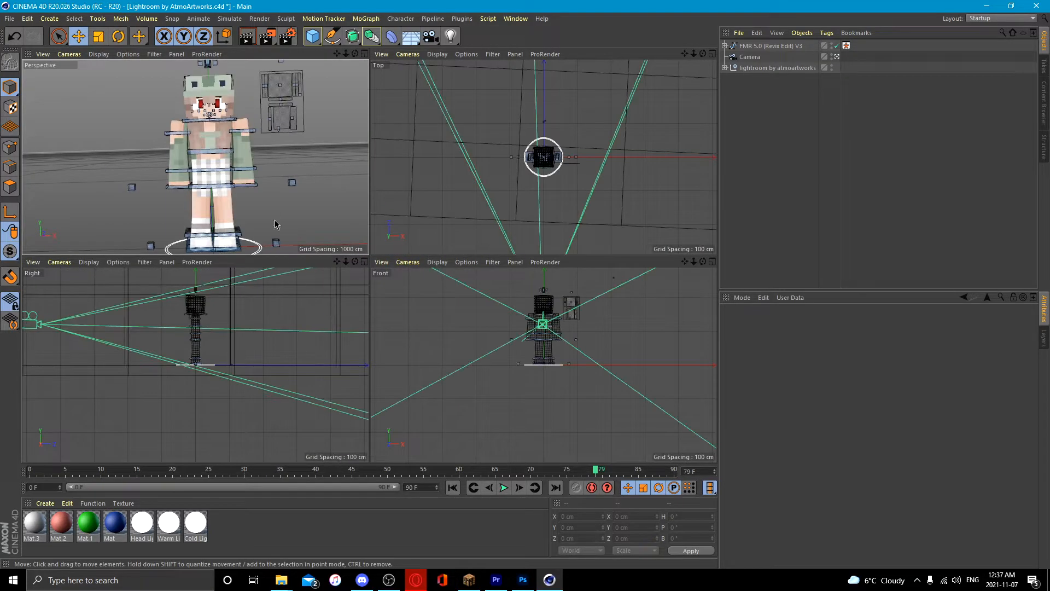
middle_click(268, 197)
scroll(350, 265, down, 2)
scroll(341, 328, up, 3)
scroll(346, 332, down, 3)
scroll(349, 315, up, 2)
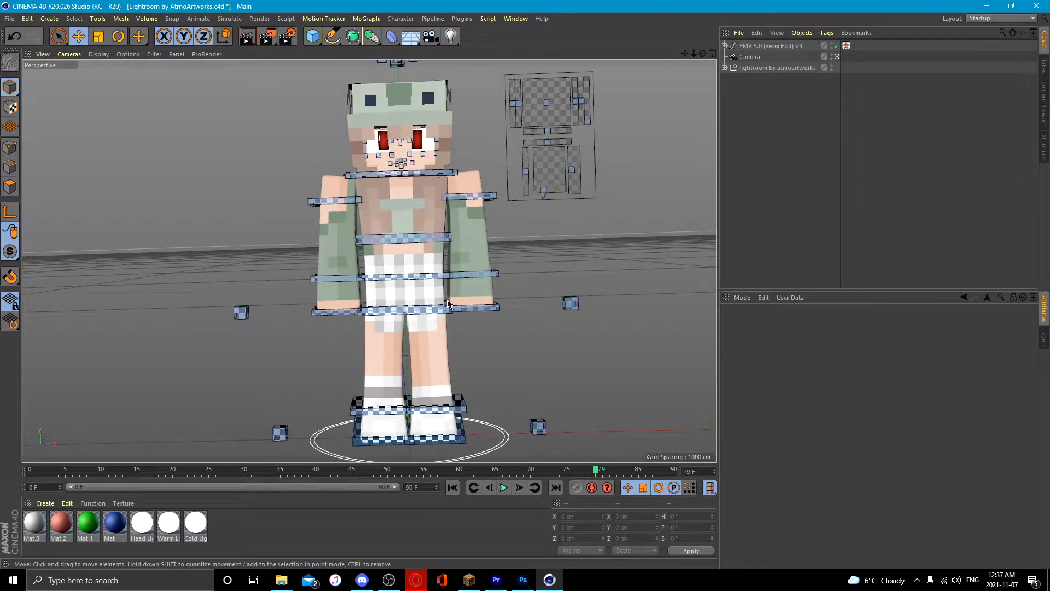
mouse_move(703, 54)
mouse_down()
mouse_move(749, 82)
mouse_move(697, 66)
mouse_move(690, 51)
mouse_up()
Review the FMR 5.0 rig's function, face and eyebrow options, leaving the rig deselected
click(776, 47)
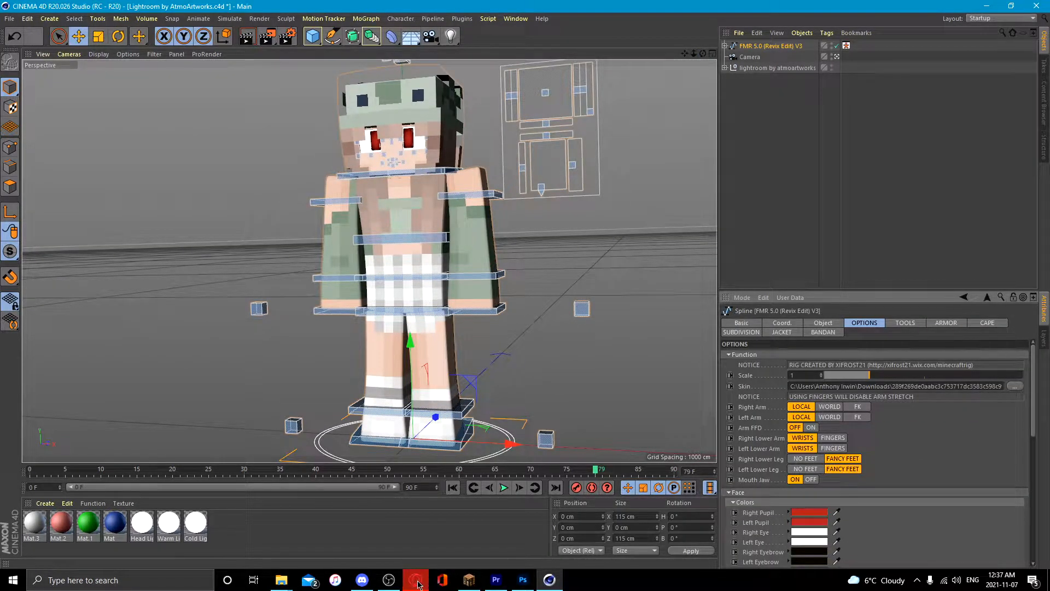
click(204, 408)
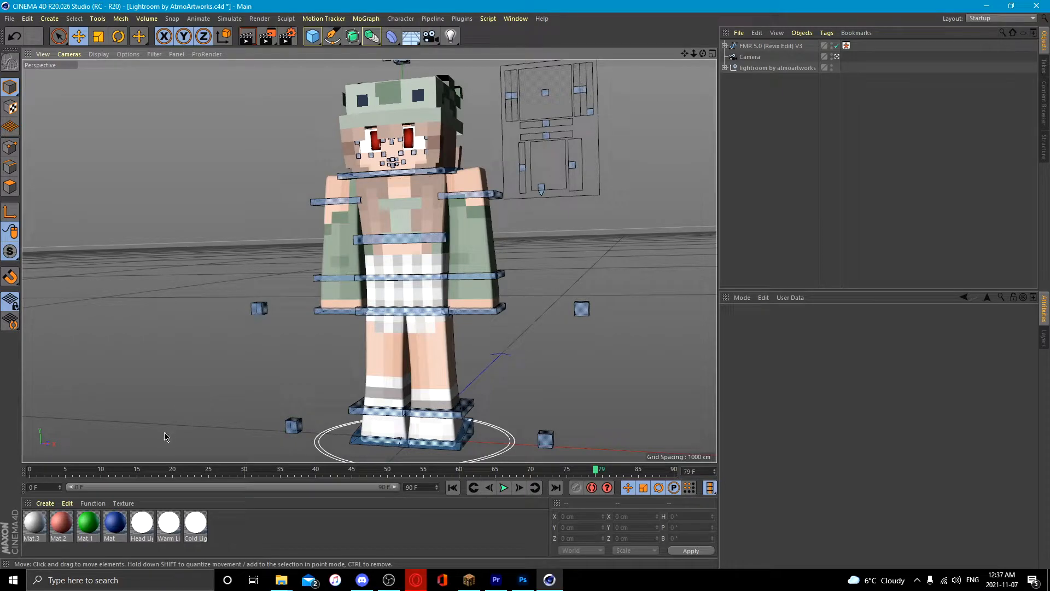
click(773, 46)
scroll(970, 487, down, 3)
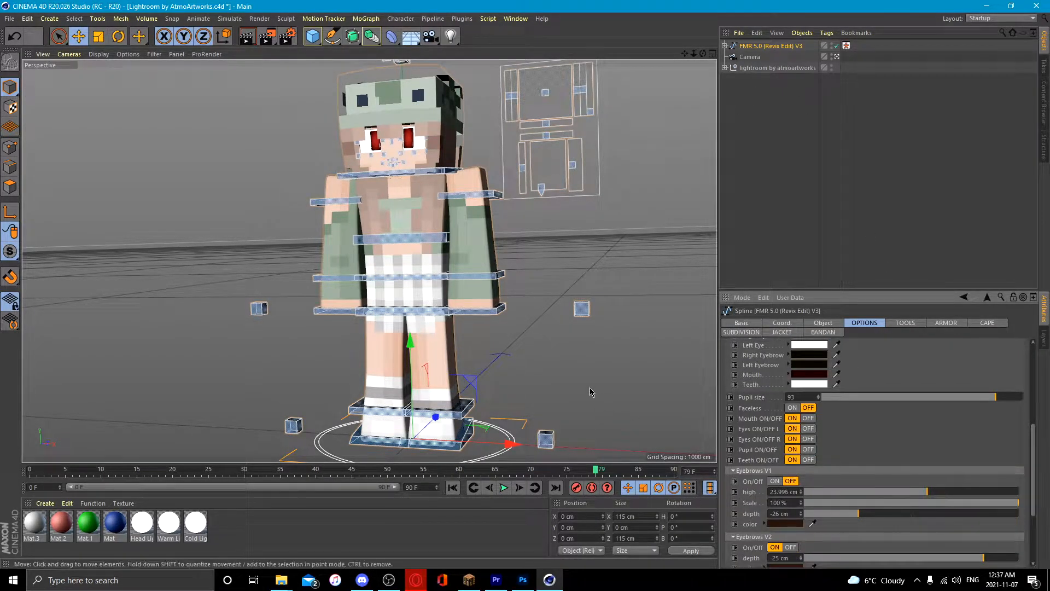
scroll(574, 383, up, 2)
click(573, 383)
scroll(554, 357, down, 2)
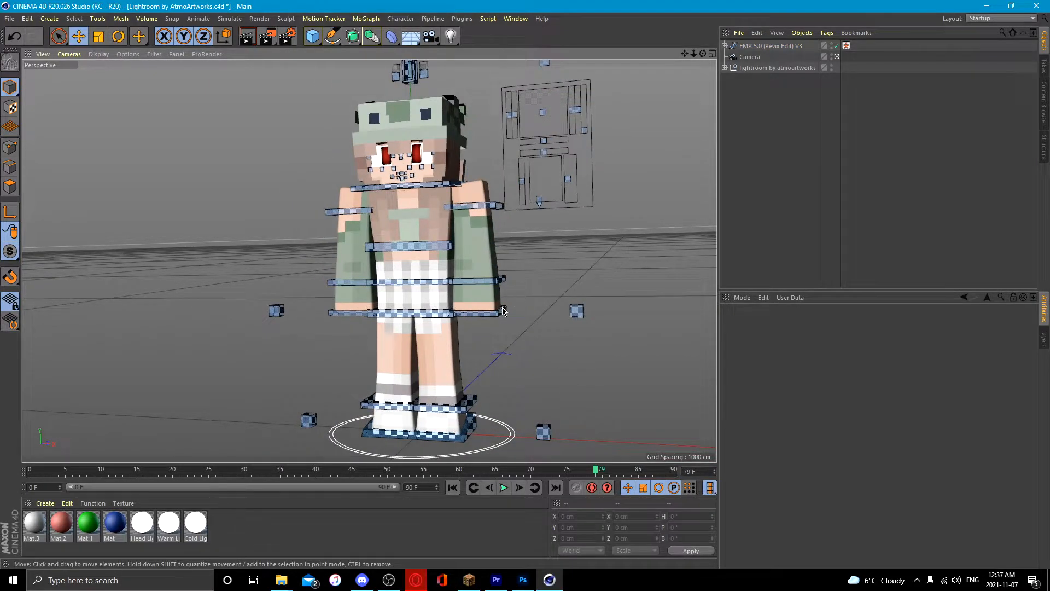
Try the skin 215c63254cb29088.png on the rig and view the character from behind and below
drag(703, 54, 400, 213)
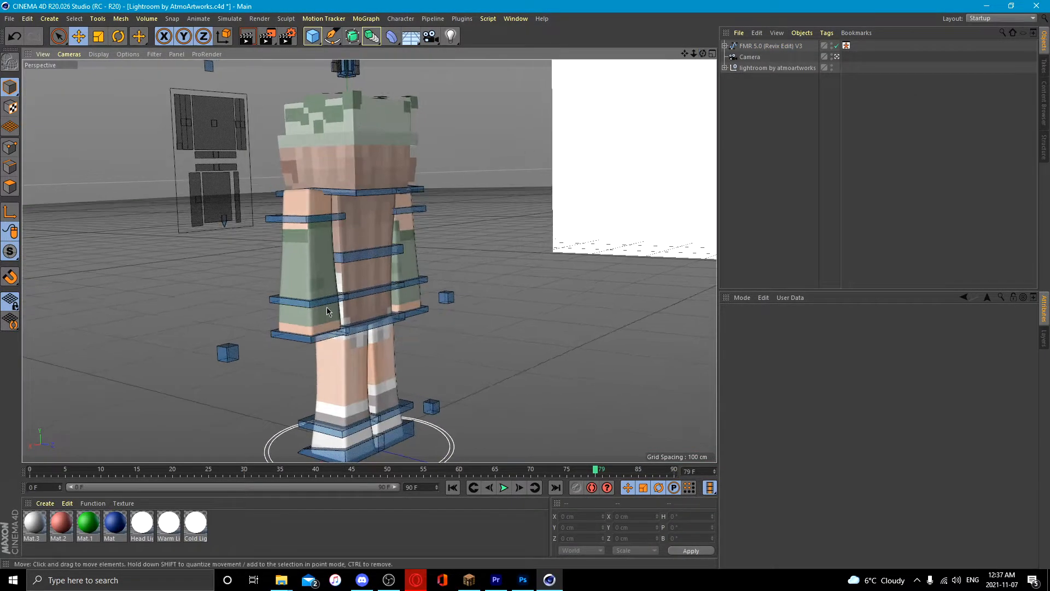
drag(692, 55, 776, 56)
click(640, 231)
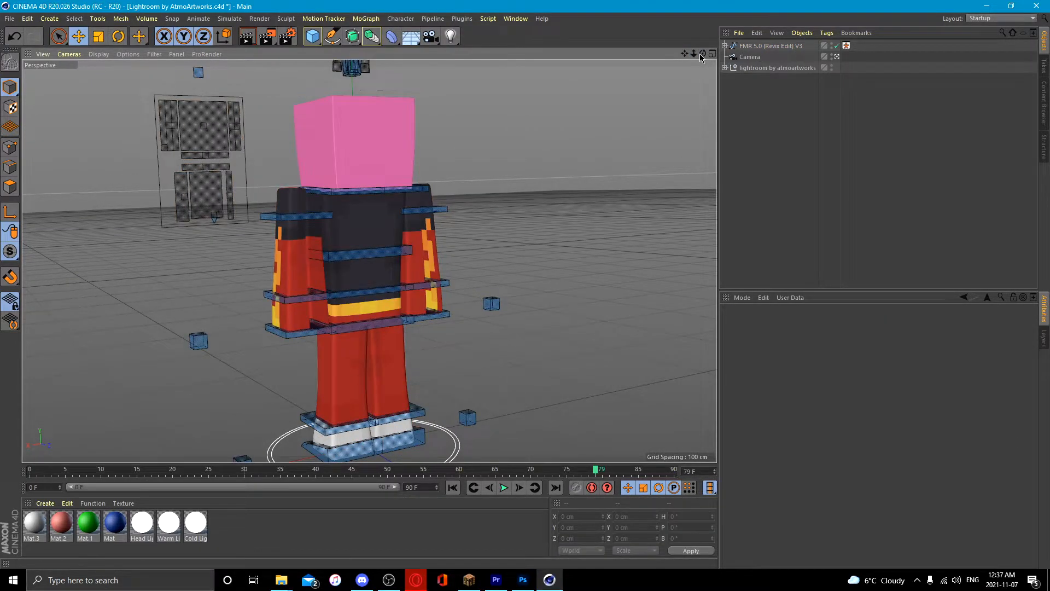
drag(703, 54, 657, 91)
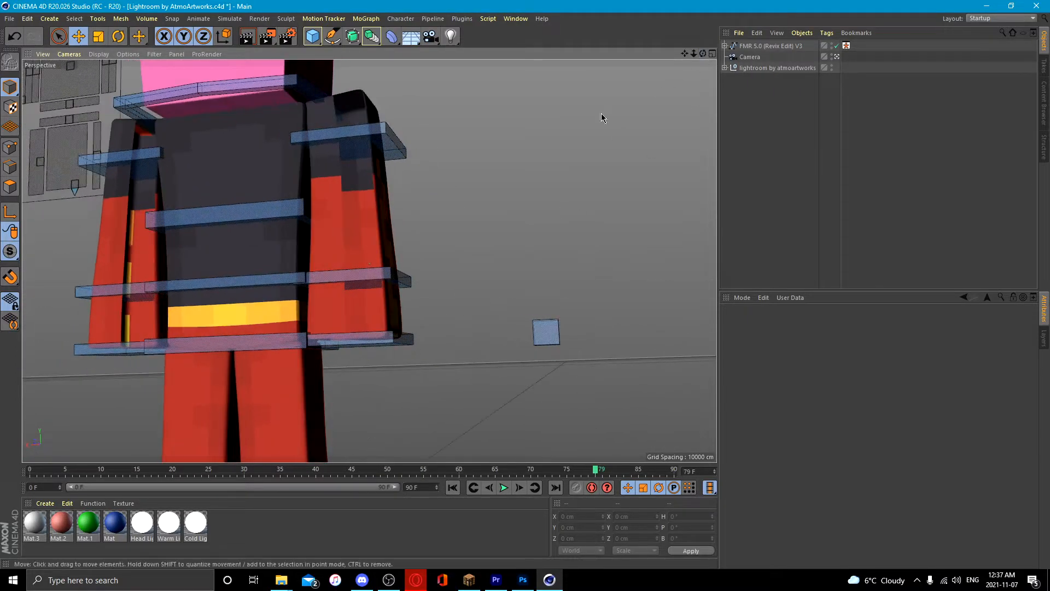
drag(703, 53, 754, 50)
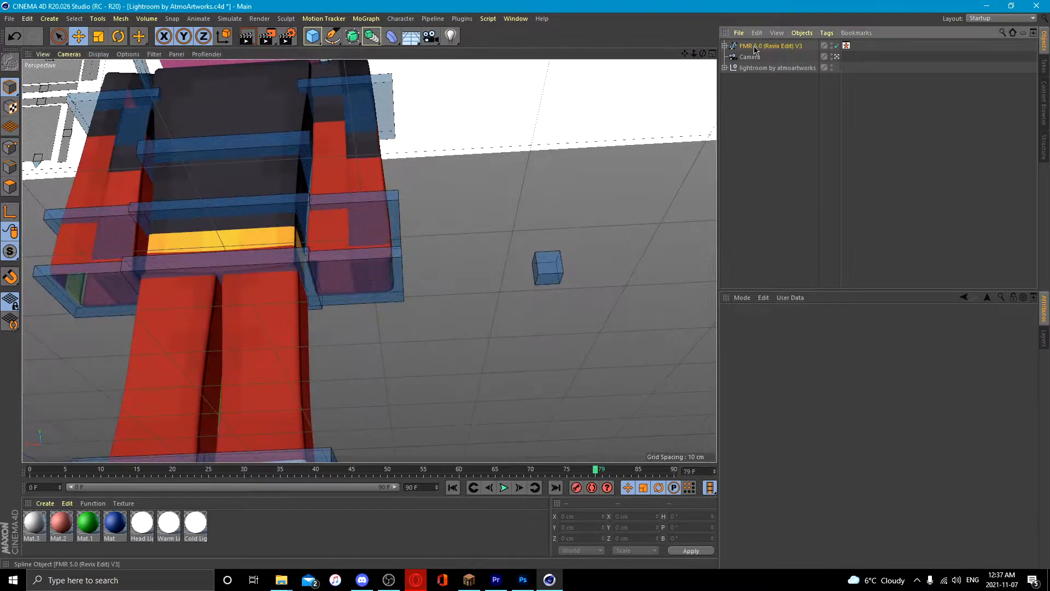
Set the FMR 5.0 rig's Skin option to the Downloads PNG whose name begins with 289f269de0aabc and deselect the rig
click(755, 49)
click(1015, 387)
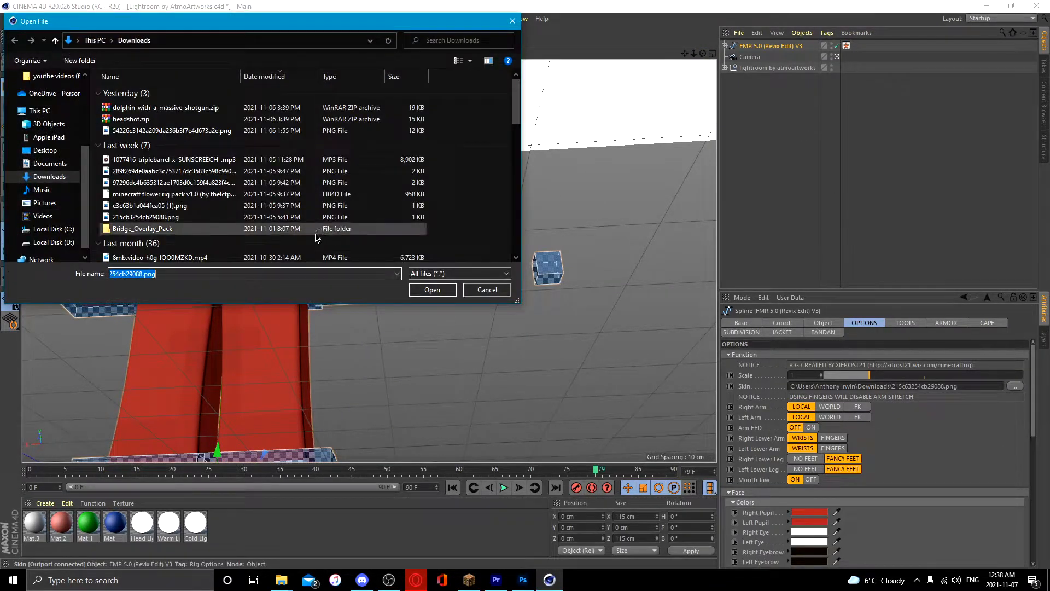
click(189, 170)
click(432, 290)
drag(703, 53, 628, 109)
click(497, 192)
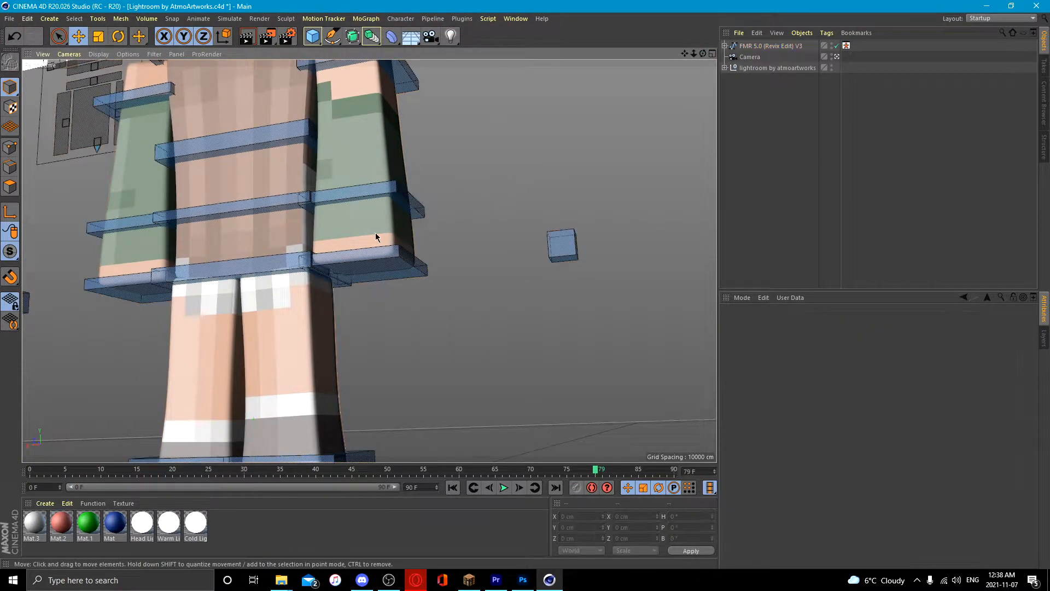
Inspect the ends of the character's arms up close and return to a front view of the upper body
drag(693, 53, 681, 81)
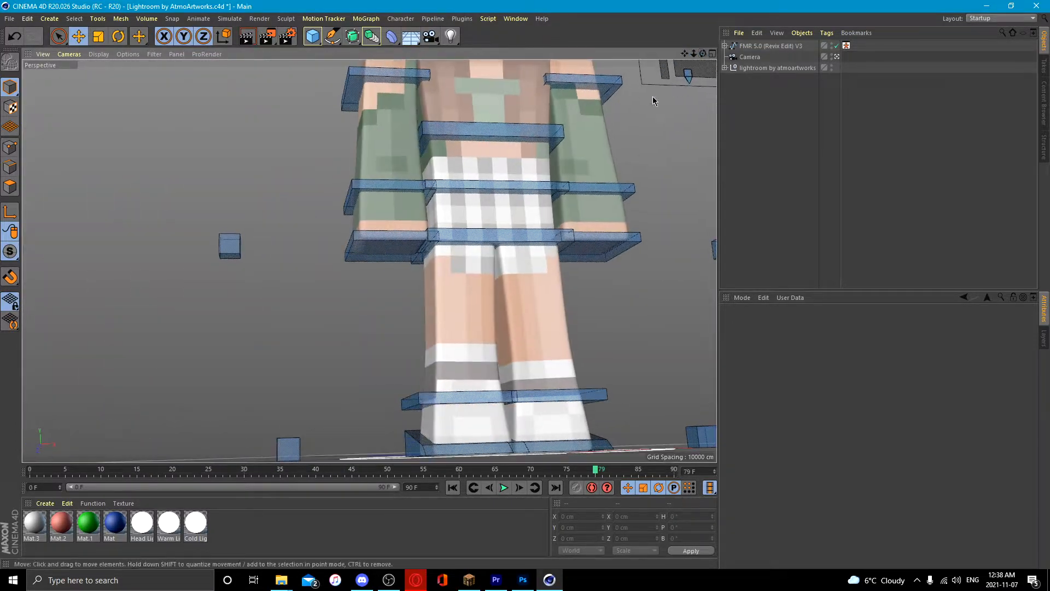
scroll(360, 235, up, 2)
scroll(361, 232, up, 2)
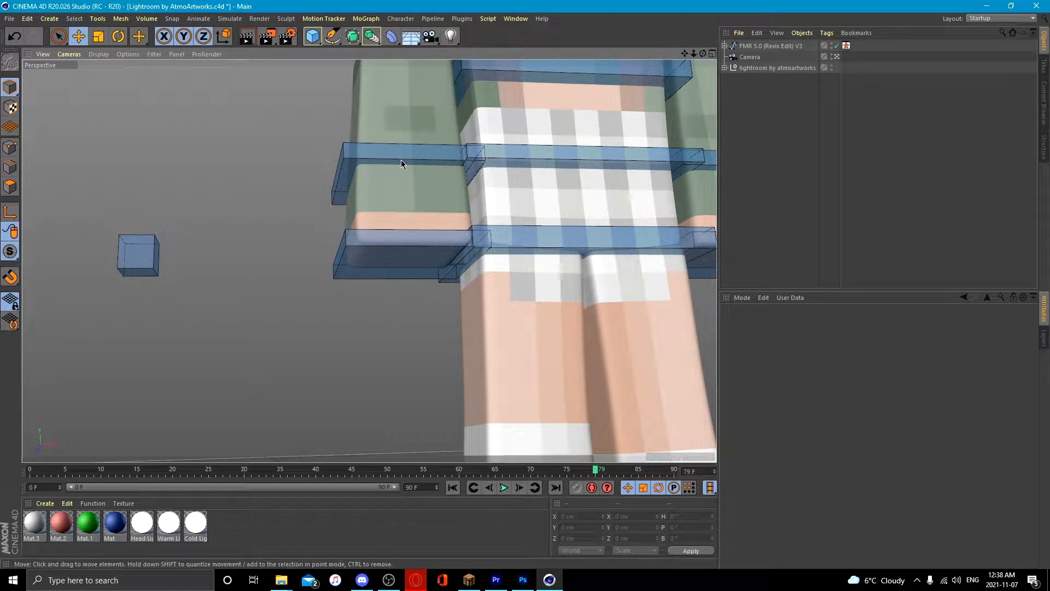
scroll(401, 235, up, 3)
scroll(410, 243, down, 5)
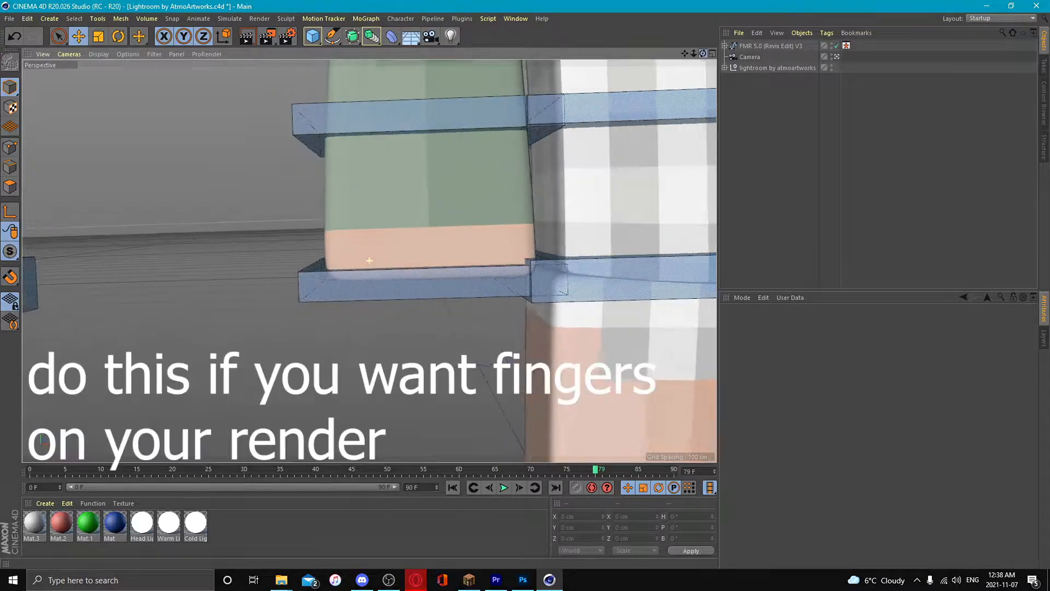
scroll(402, 242, down, 5)
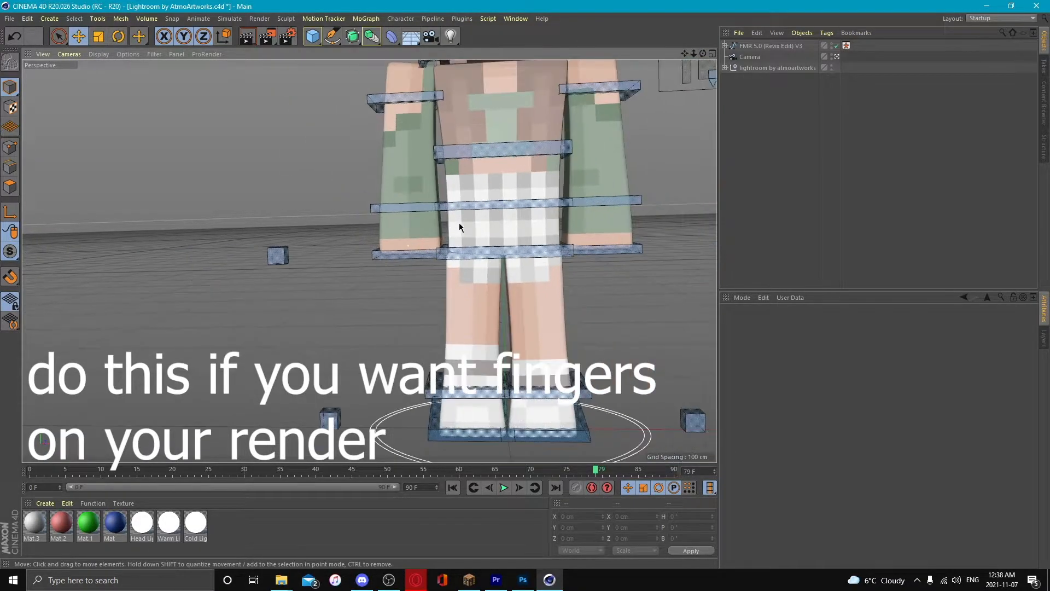
scroll(482, 230, up, 2)
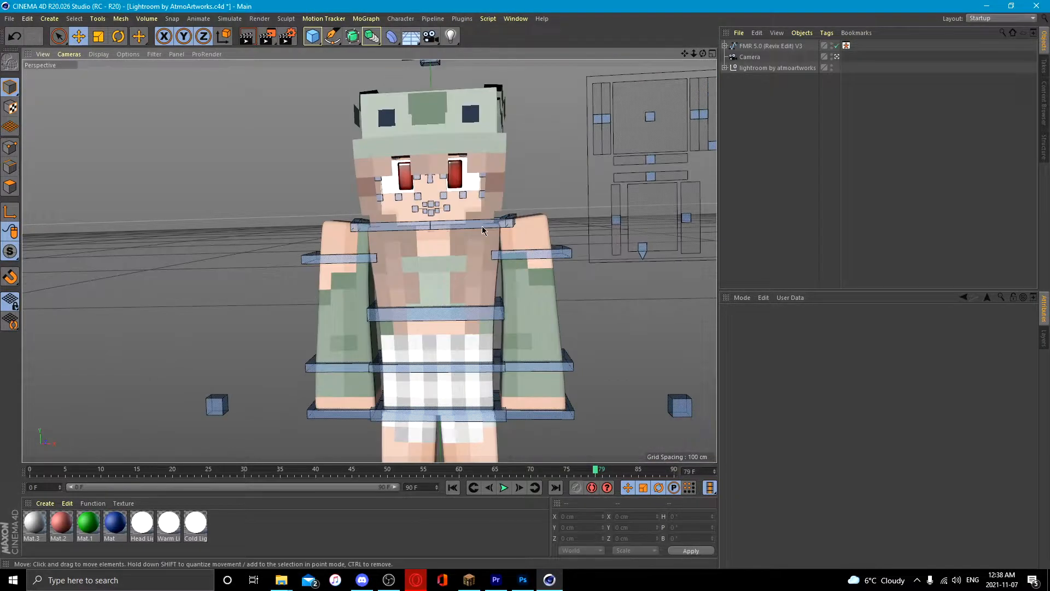
Turn on the Faceless option in the FMR 5.0 rig's face settings and deselect the rig
click(445, 167)
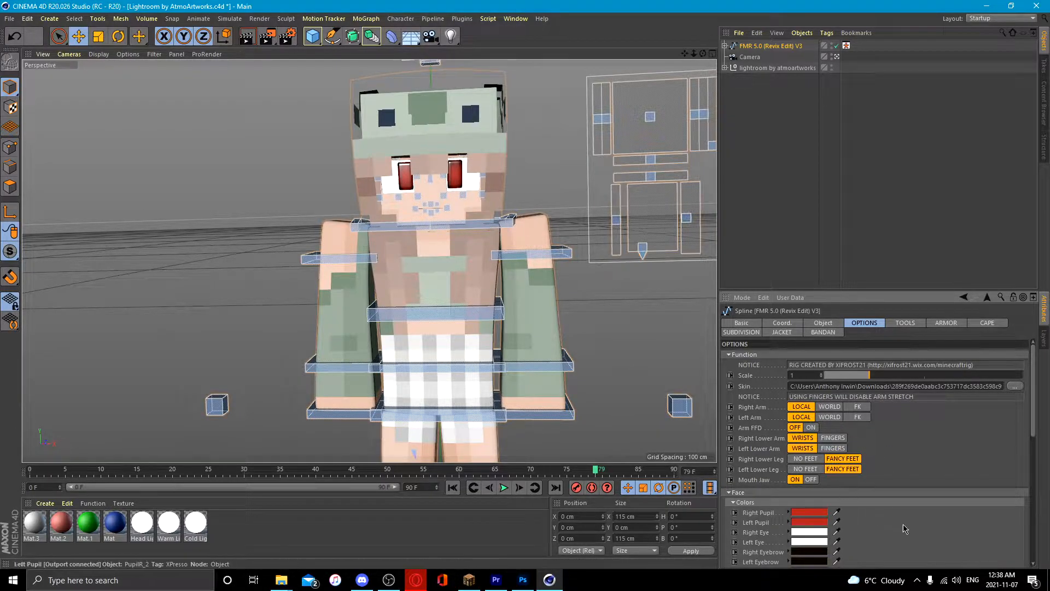
scroll(910, 523, down, 5)
click(796, 474)
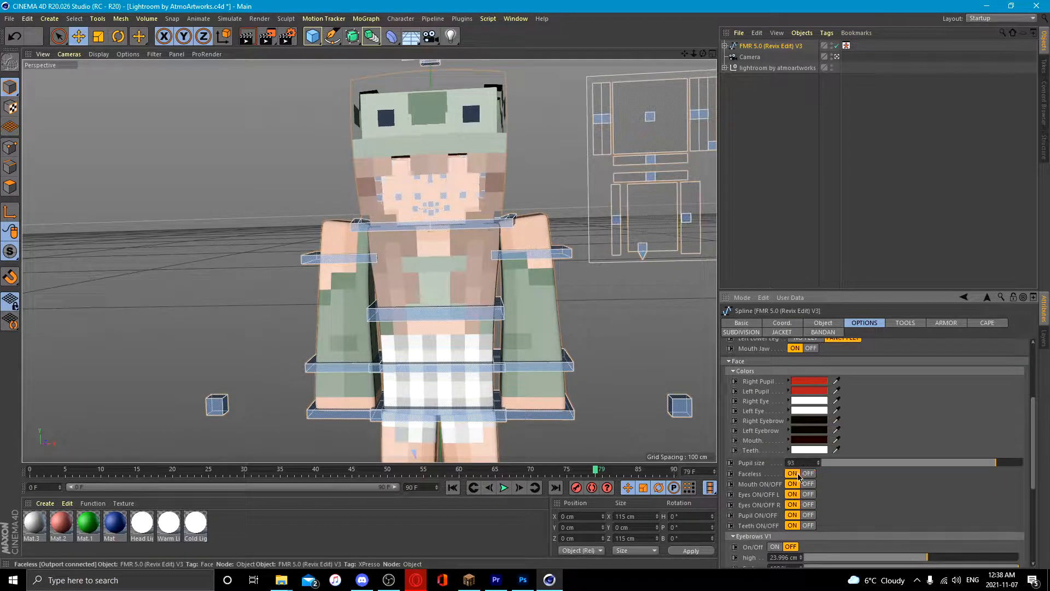
click(590, 271)
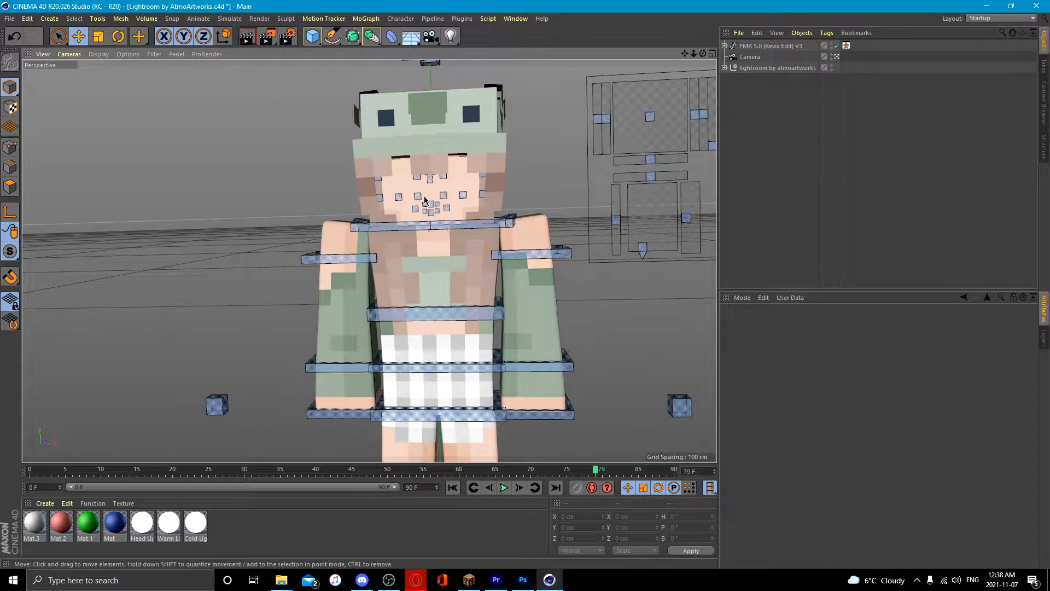
Try the skins 97296dc4b635312ae1703d0c159f4a823f (PNG) and e3c63b1a044fea05 (1).png on the FMR 5.0 rig
click(769, 46)
click(1015, 387)
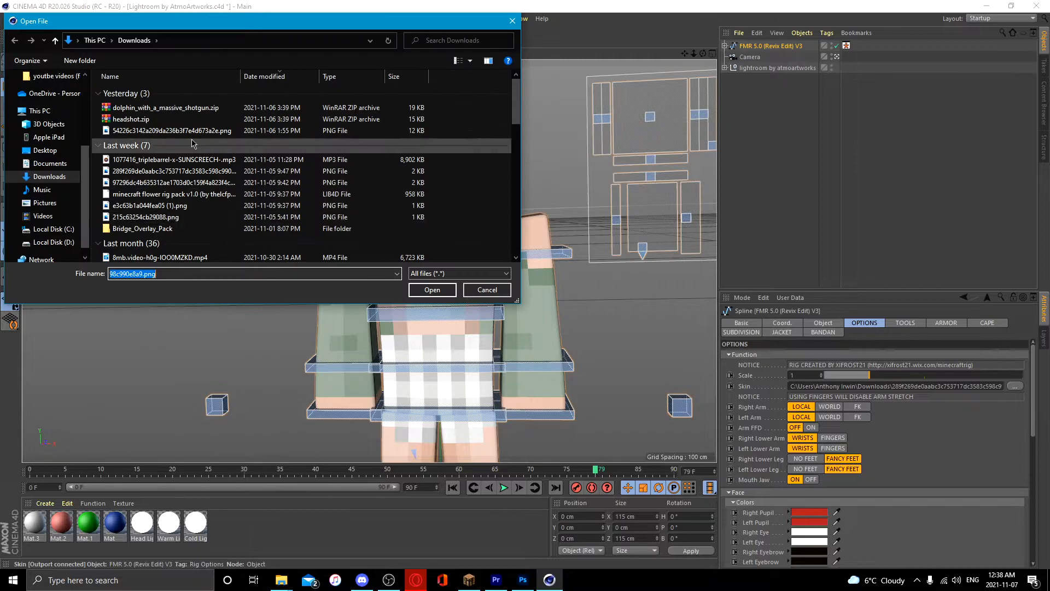
click(164, 182)
click(432, 289)
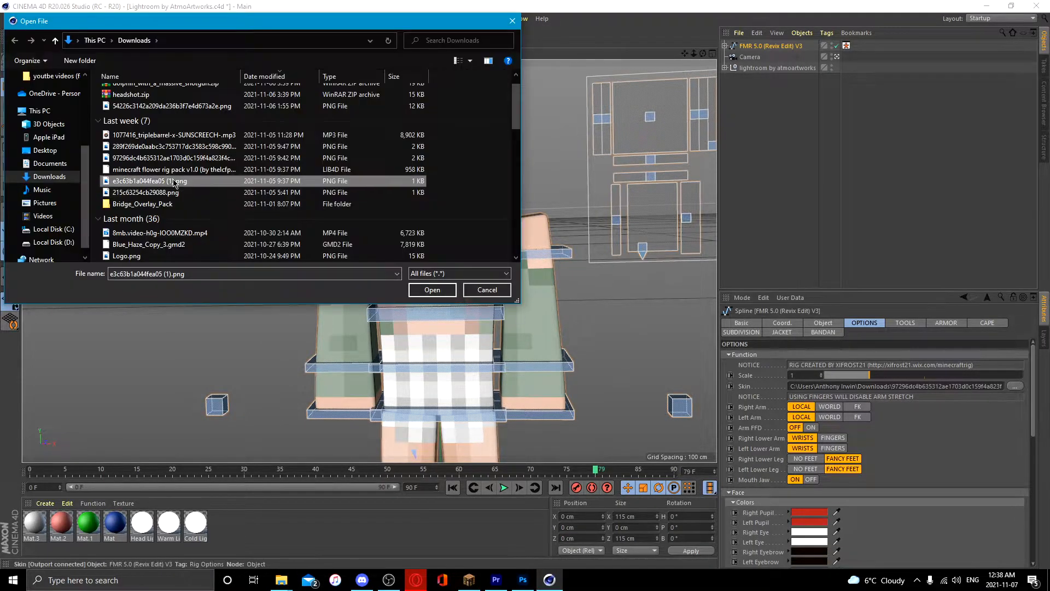
click(432, 290)
click(611, 293)
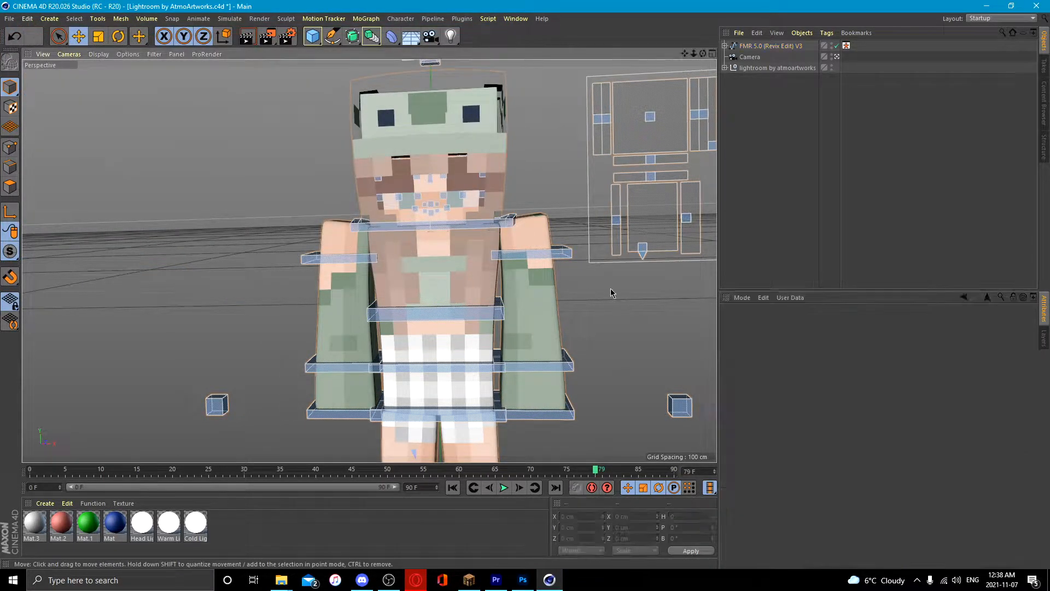
Turn off the rig's Faceless option and inspect the eyes against the skin's face
click(391, 199)
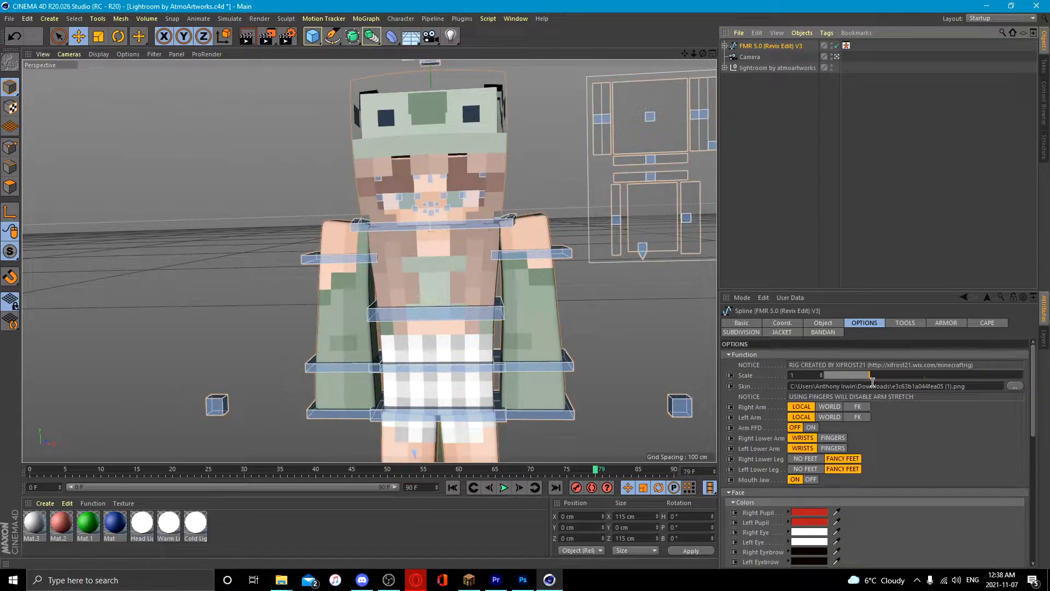
scroll(806, 524, down, 4)
click(808, 474)
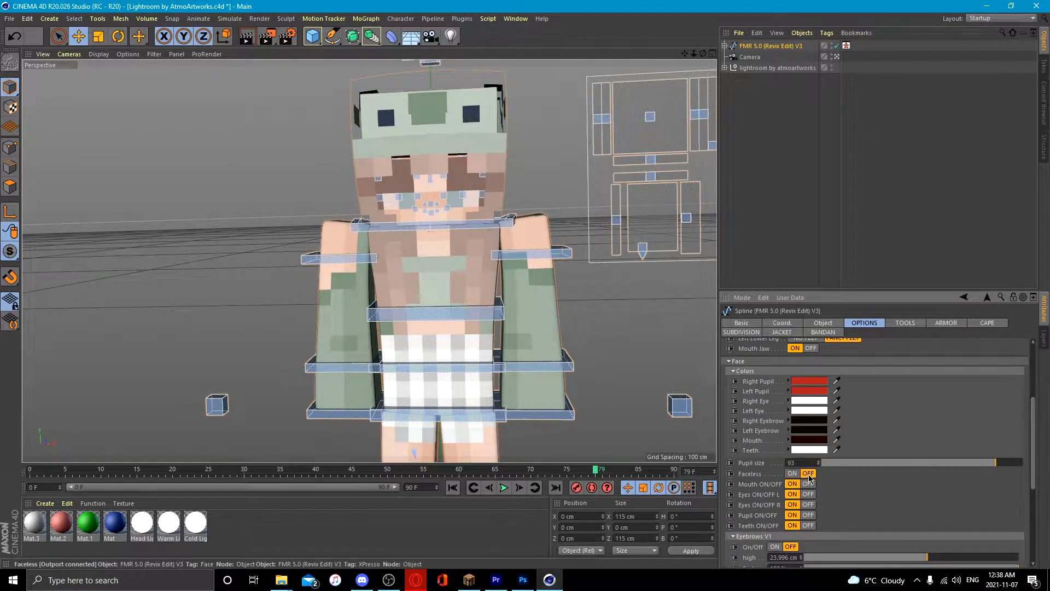
click(633, 333)
scroll(480, 234, up, 6)
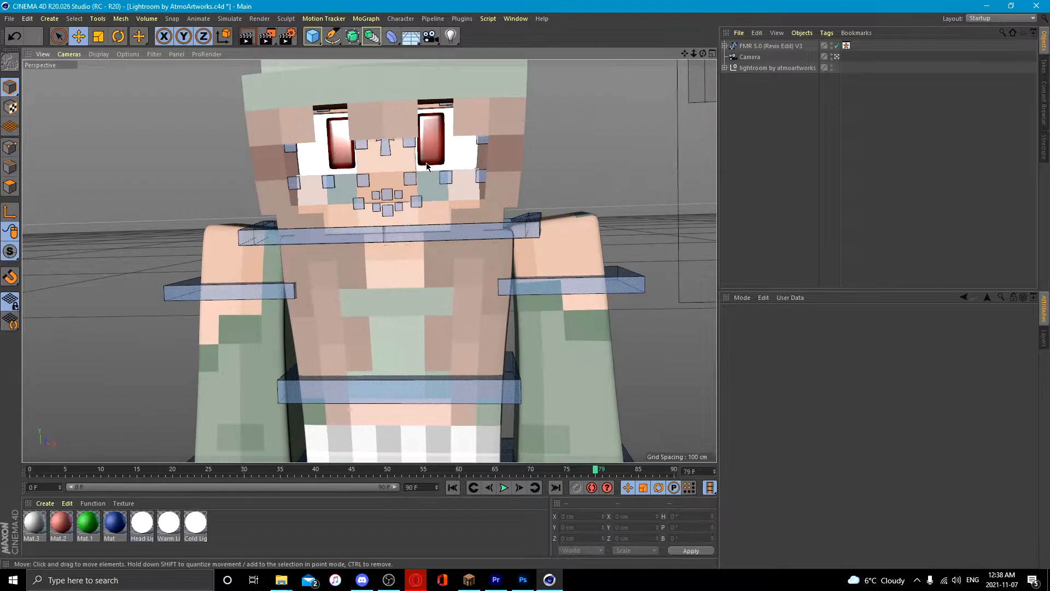
scroll(439, 187, down, 6)
Change the rig's skin from e3c63b1a044fea05 (1).png to the Downloads PNG whose name begins with 289f269de0aabc
click(771, 46)
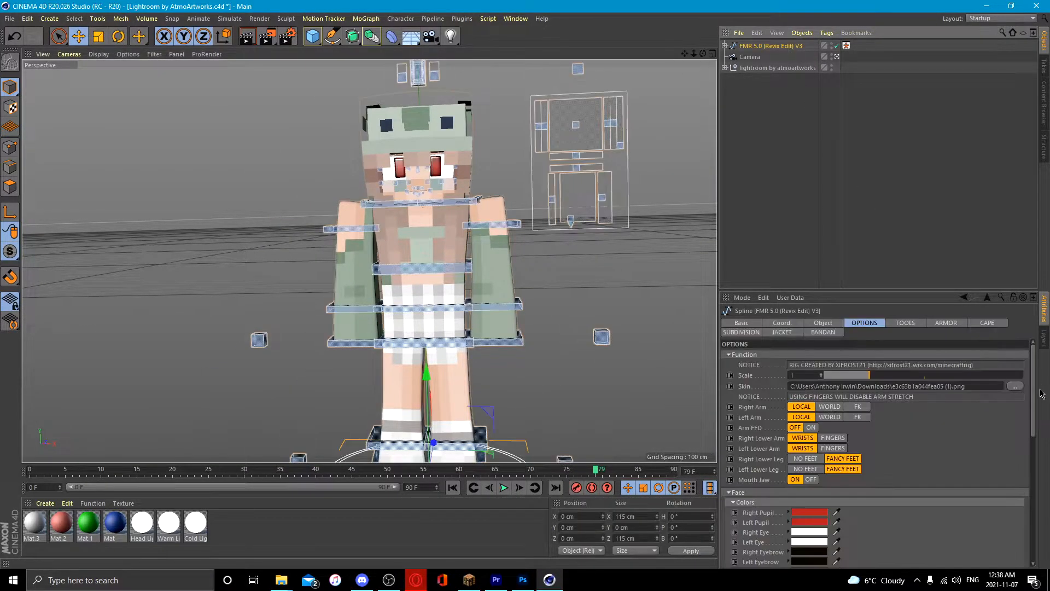
click(1014, 386)
click(163, 159)
click(164, 170)
click(432, 290)
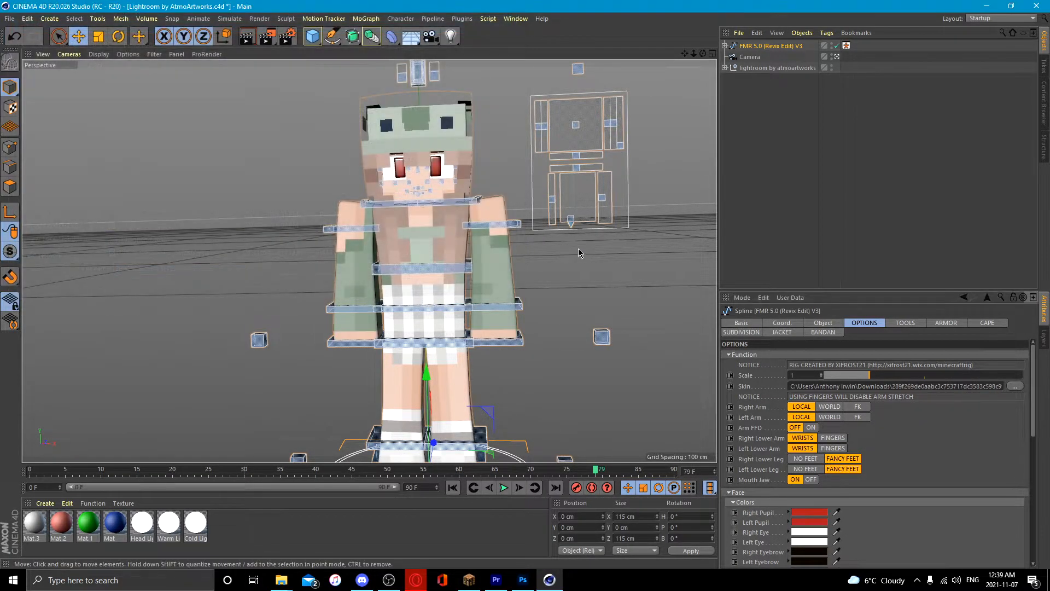
Deselect the rig and examine the character's face and upper body from the front
click(572, 252)
scroll(572, 256, down, 2)
scroll(502, 71, up, 5)
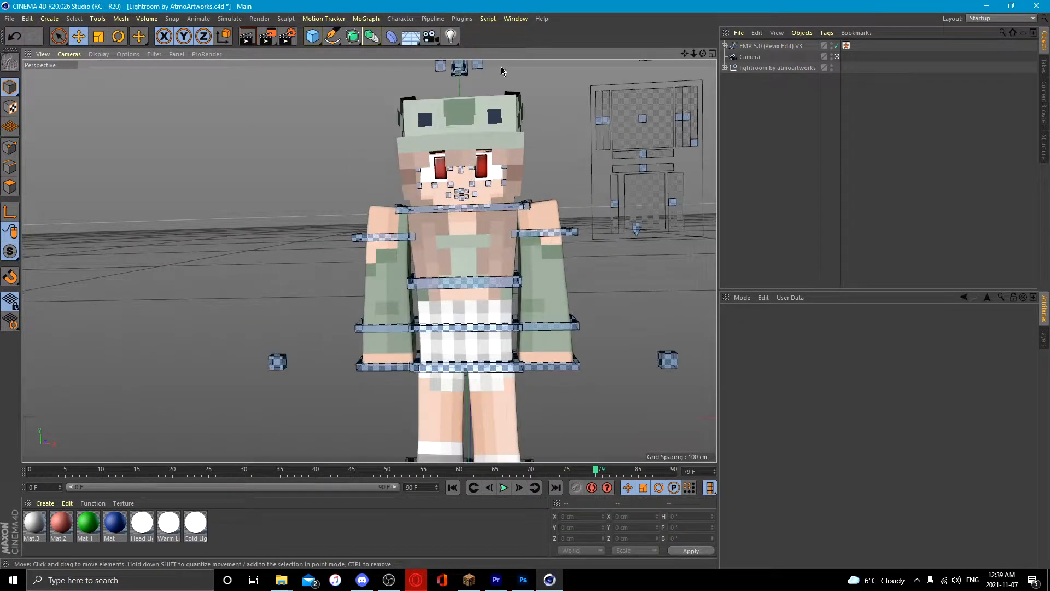
scroll(316, 166, down, 2)
scroll(369, 260, up, 4)
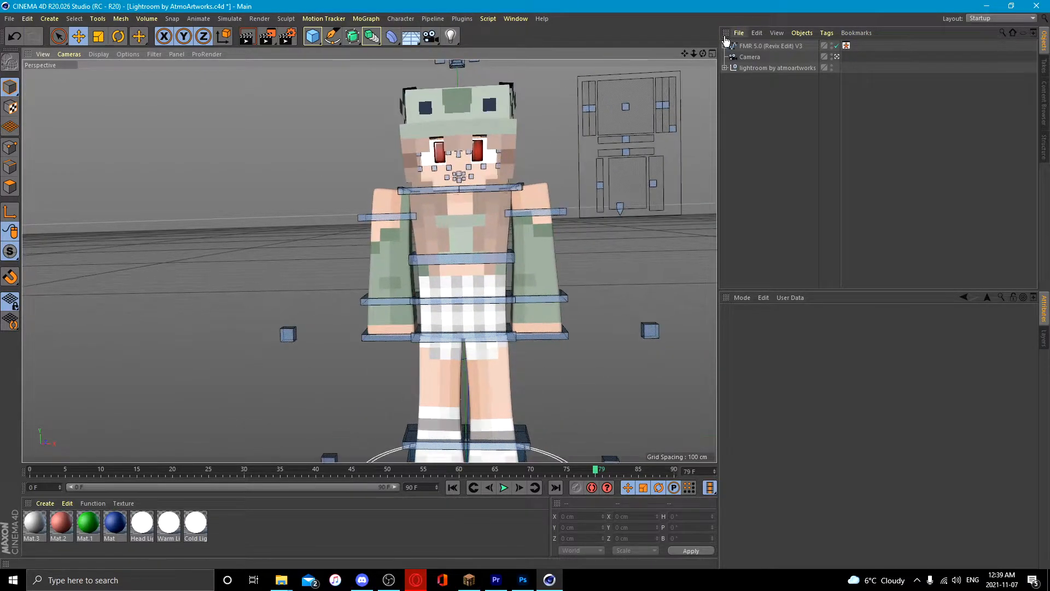
drag(703, 53, 688, 141)
scroll(551, 138, up, 3)
Display the rig's layer list and select the outer hat-and-hair mesh around the character's head
click(486, 236)
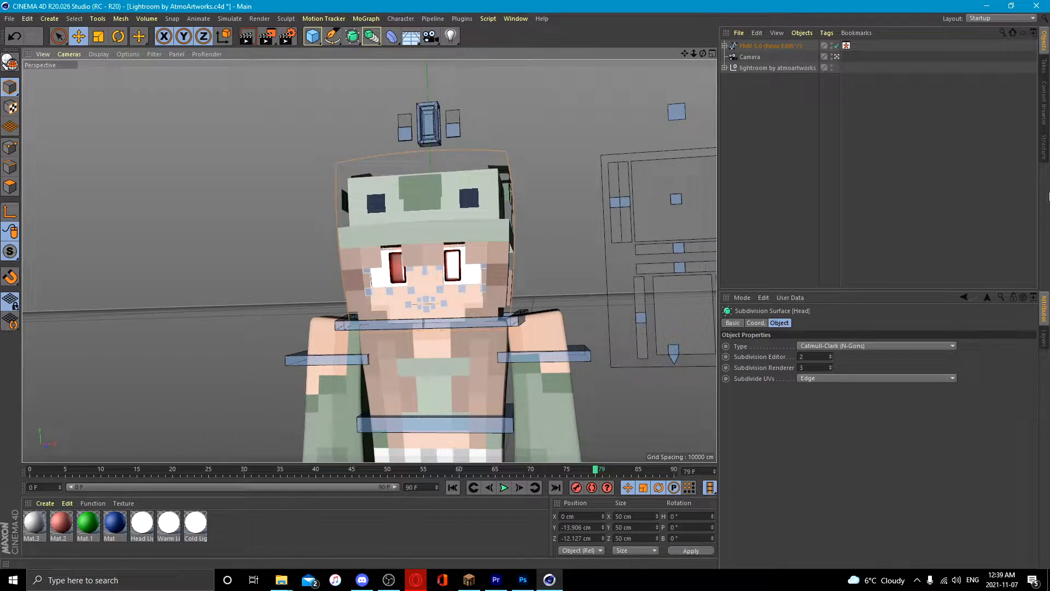
click(756, 47)
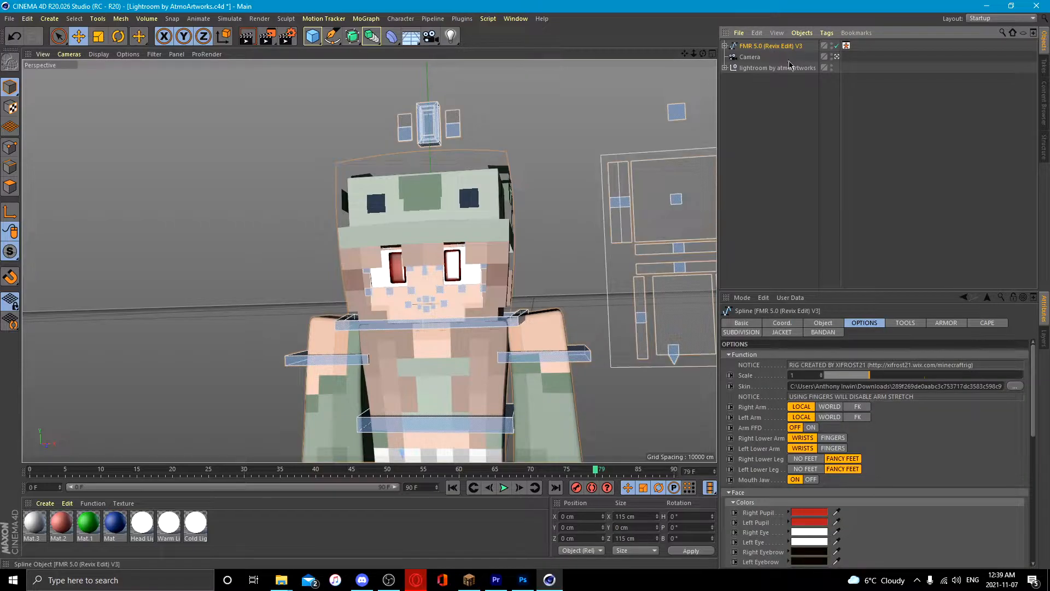
click(1044, 343)
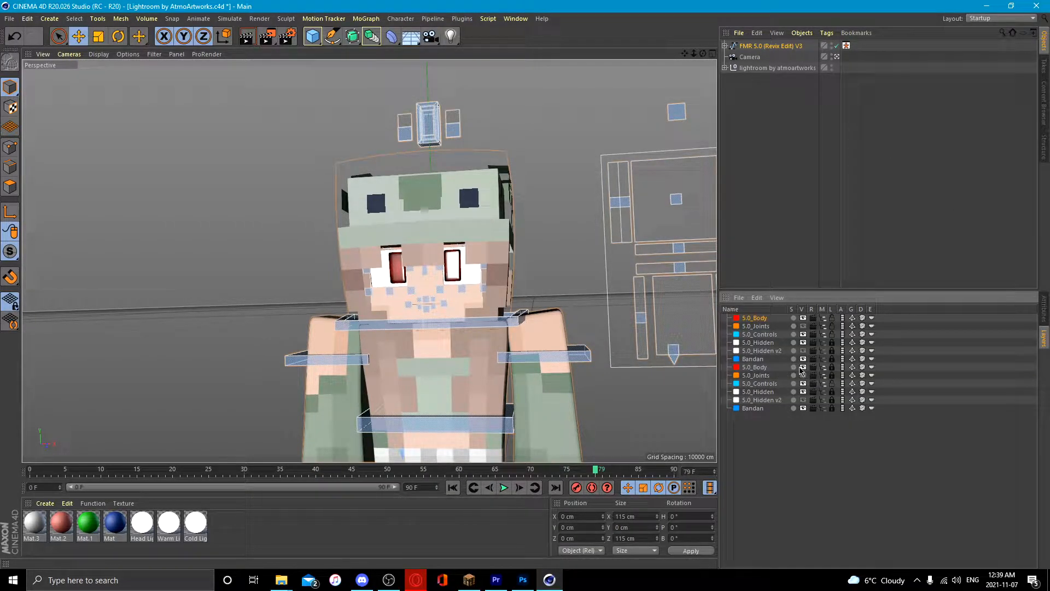
click(420, 222)
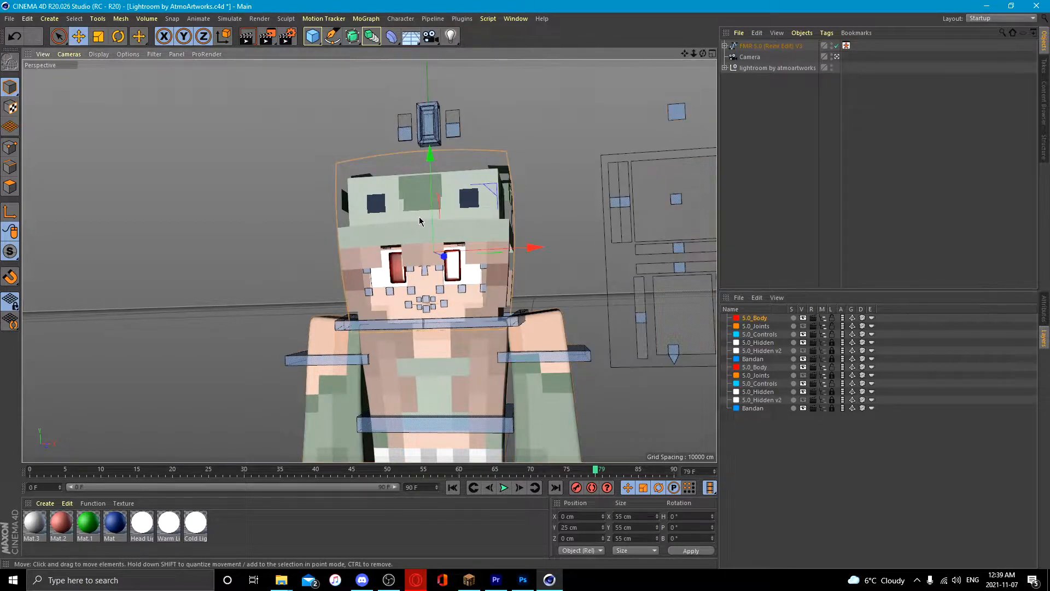
Shift the head's outer mesh to X position -100 cm, clear of the head
drag(475, 251, 462, 271)
key(ctrl+z)
click(559, 517)
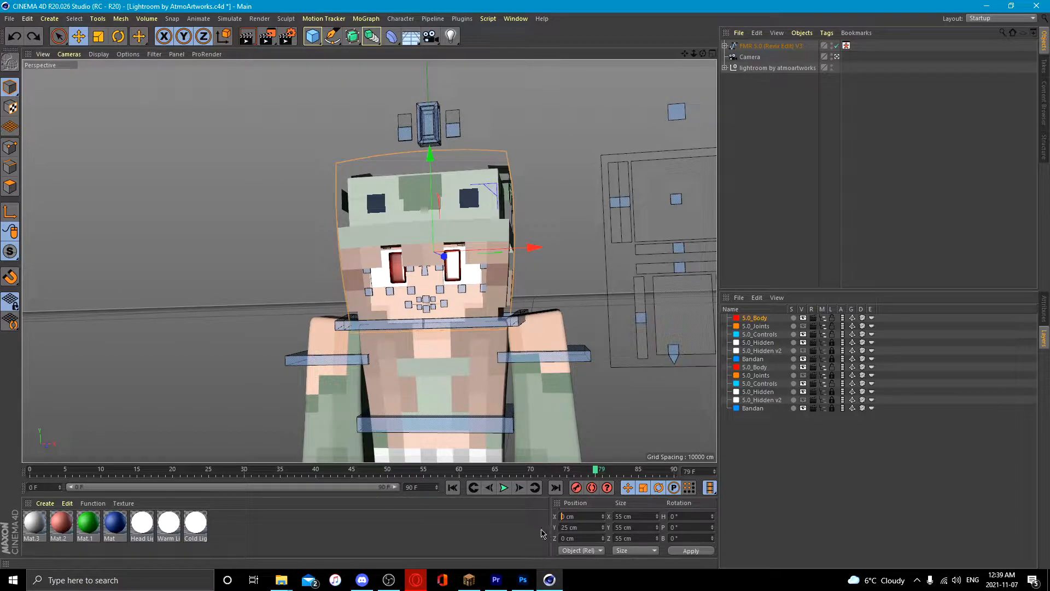
text(-100)
key(Return)
scroll(75, 239, up, 5)
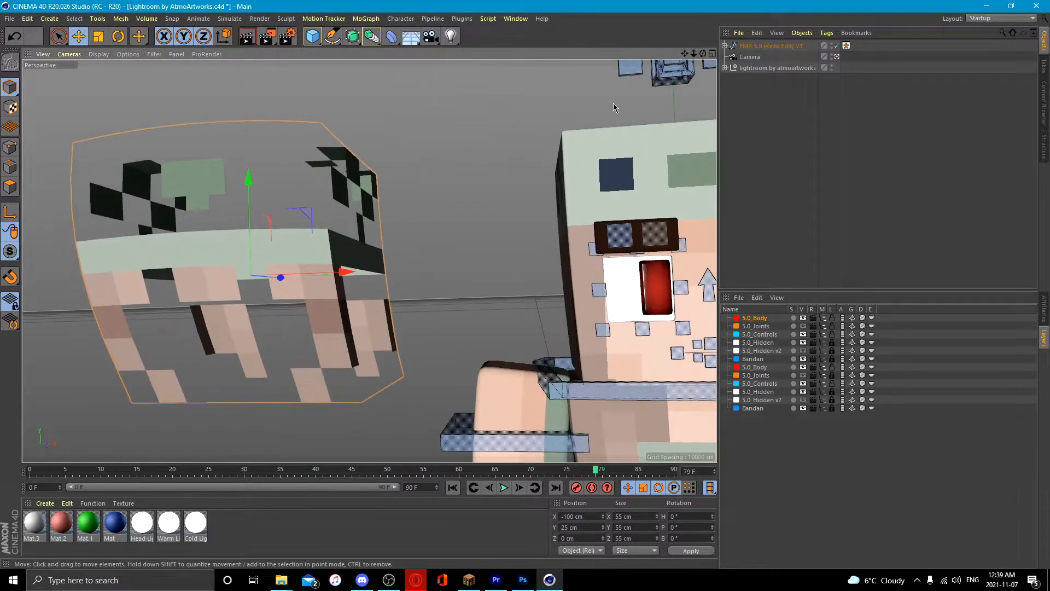
drag(705, 55, 645, 57)
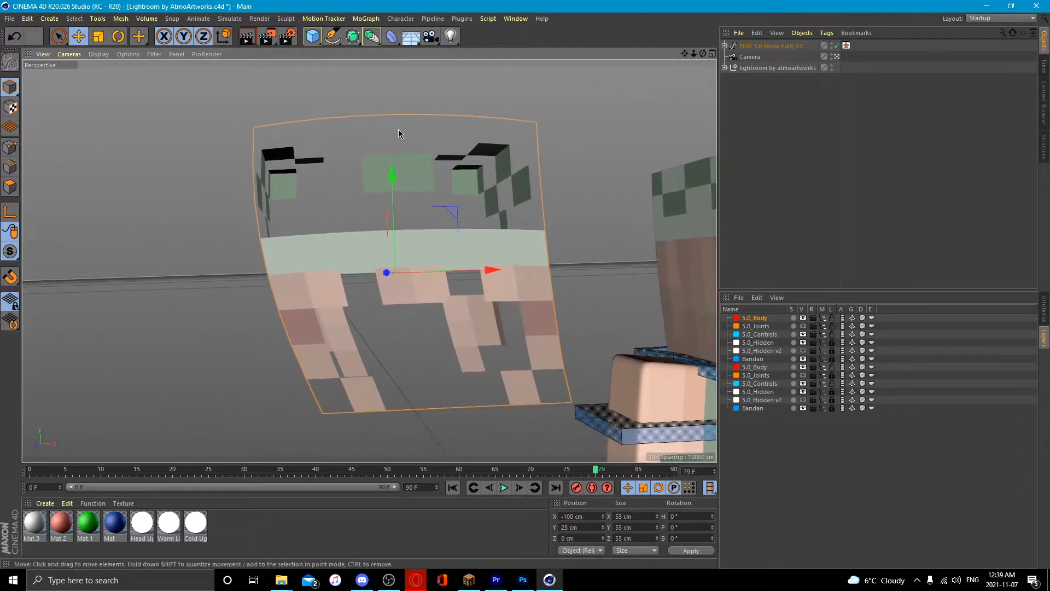
Extrude the outer fringe polygons on both sides and one near the centre of the outer mesh's front by 3 cm
click(16, 190)
click(59, 35)
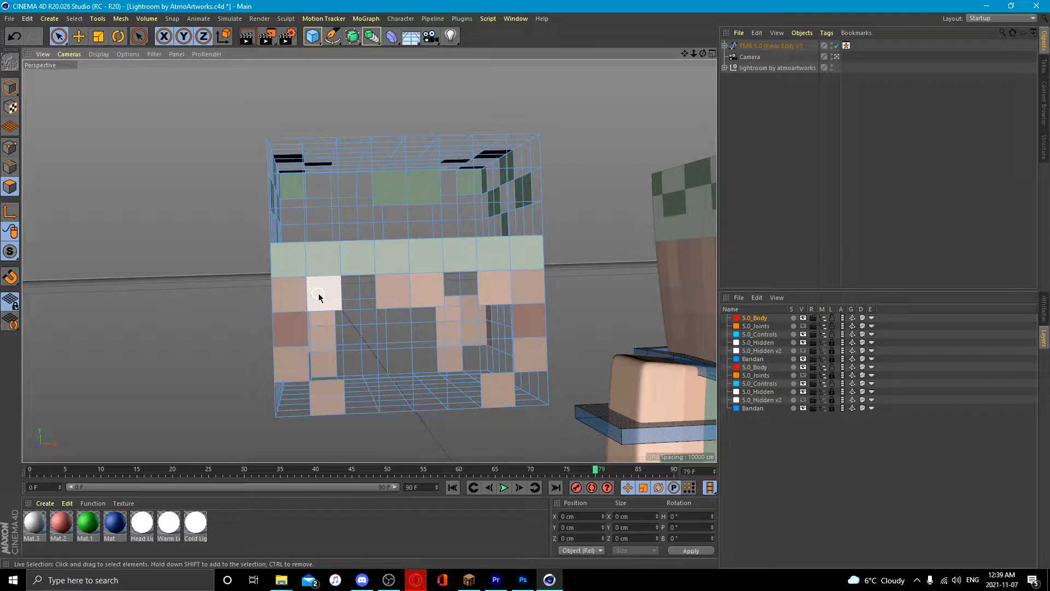
drag(319, 297, 298, 320)
shift+click(425, 299)
shift+drag(514, 293, 534, 312)
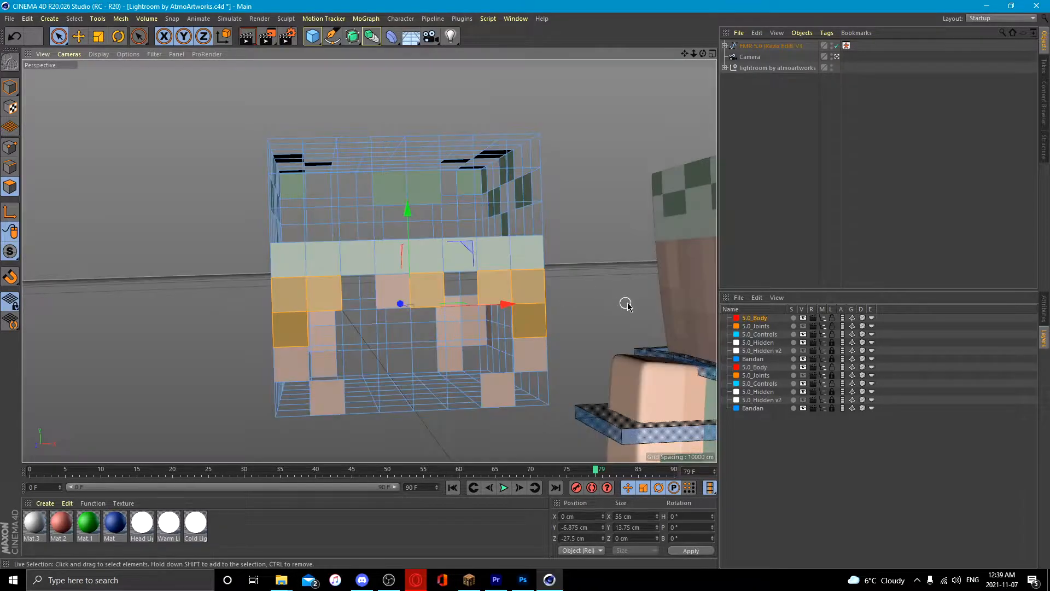
click(1044, 307)
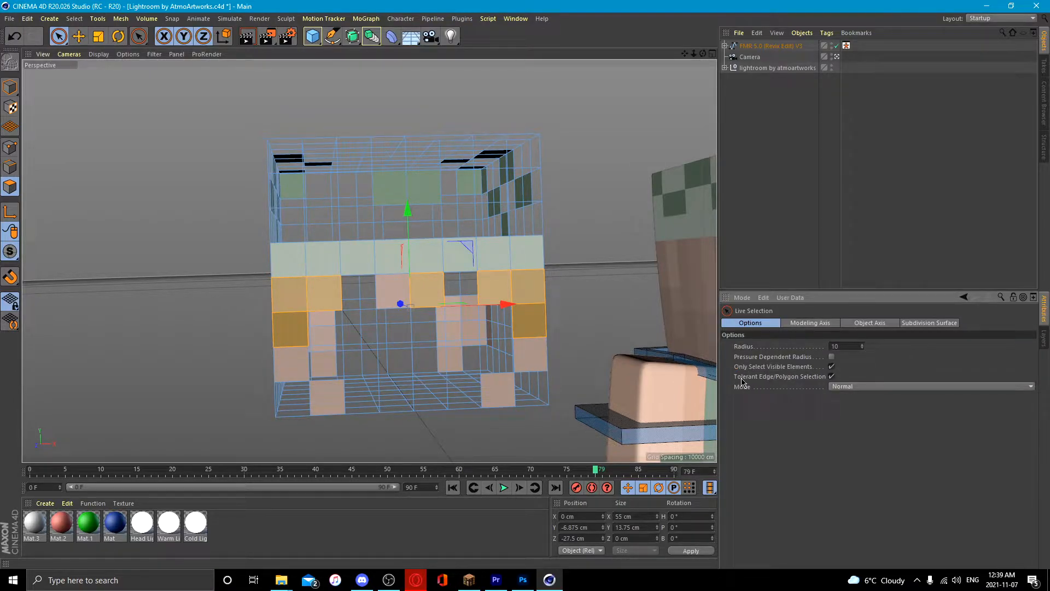
key(d)
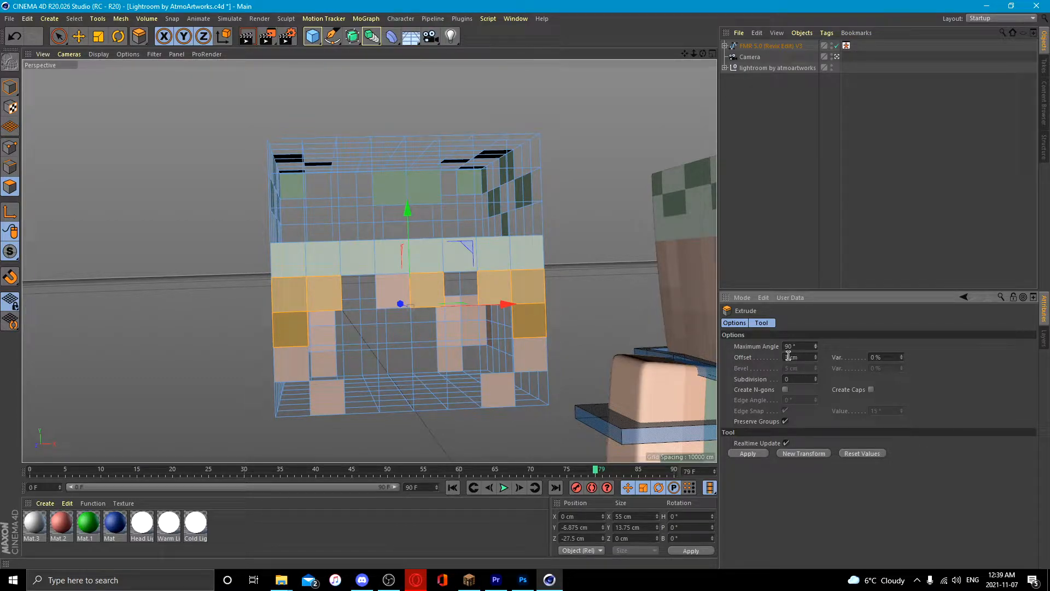
key(Return)
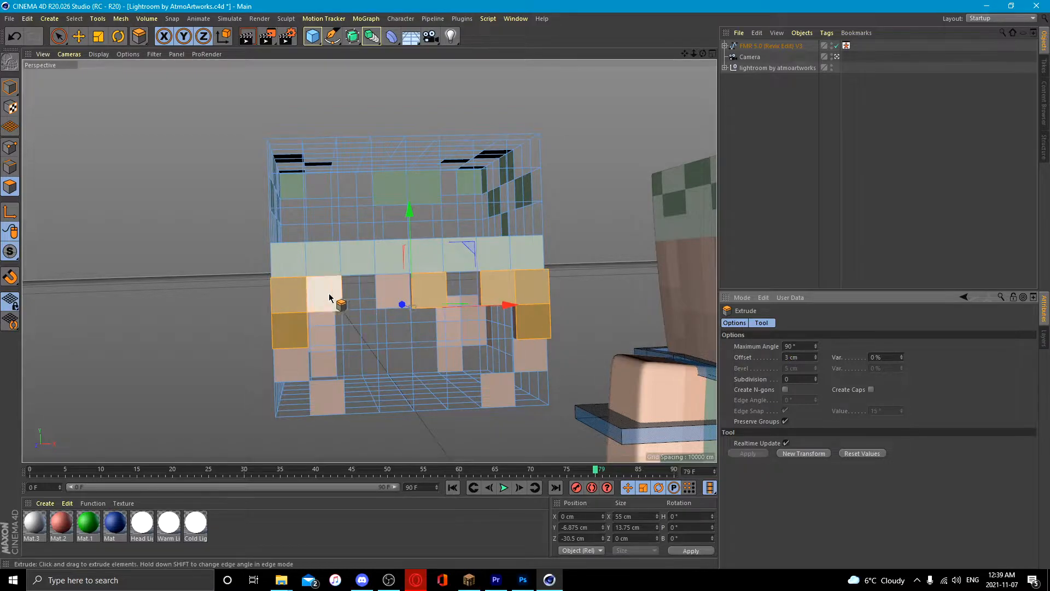
Extrude one fringe polygon near each side of the hair's uppermost front row by 2 cm
key(ctrl+a)
click(587, 289)
click(296, 295)
shift+click(495, 289)
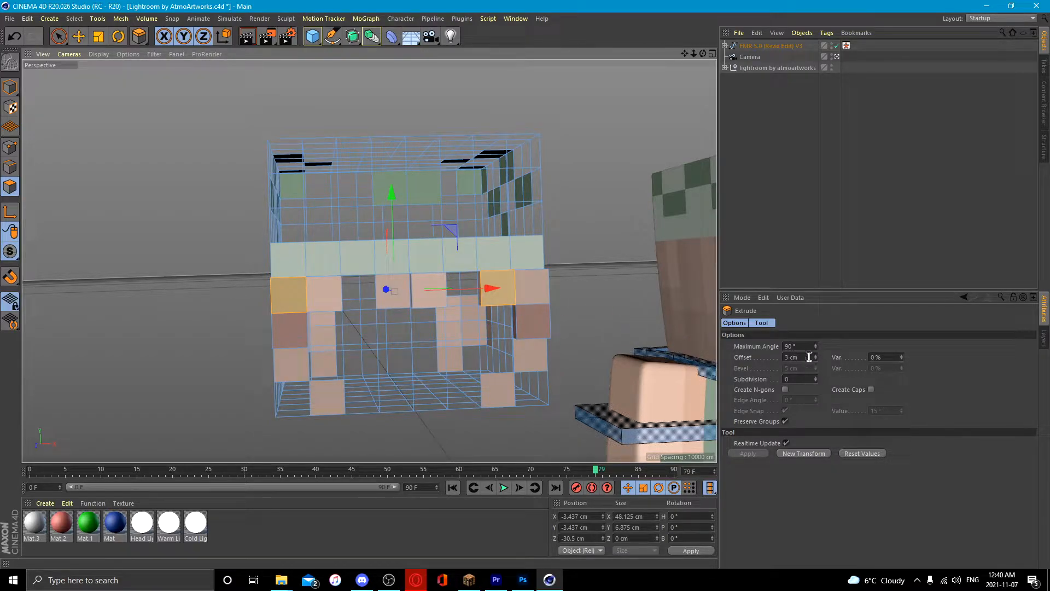
drag(787, 353, 746, 344)
text(2)
key(Return)
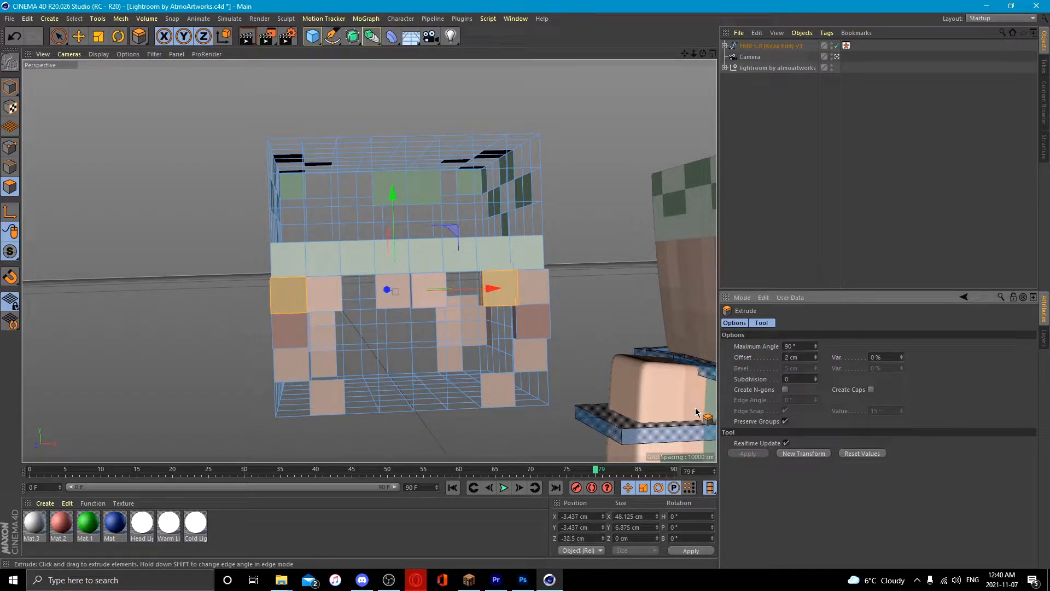
Return to model mode and move the outer head mesh back onto the head at X position 0 cm
click(144, 439)
scroll(240, 382, down, 6)
click(9, 85)
scroll(329, 230, down, 1)
scroll(367, 252, down, 1)
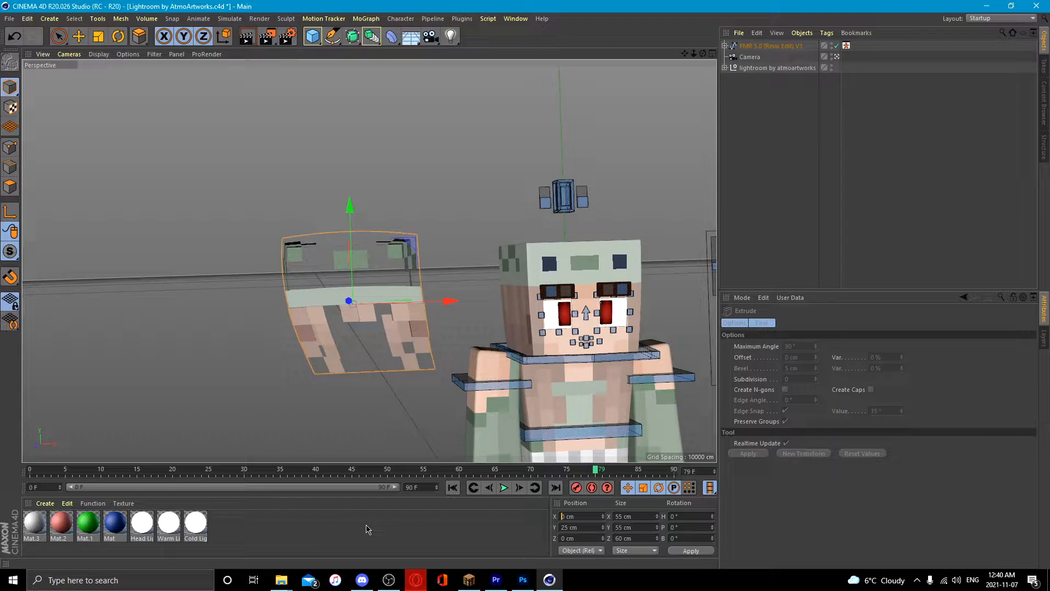
key(ctrl+z)
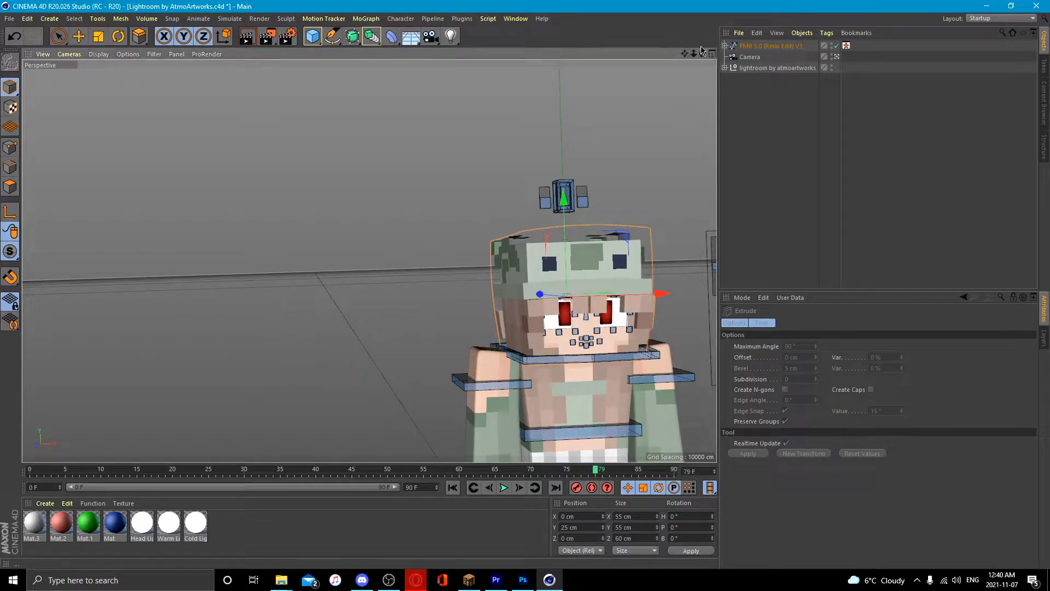
Examine the extruded hair on the character's head from the side and the front
scroll(369, 260, up, 2)
alt+drag(369, 260, 307, 257)
scroll(369, 260, up, 2)
alt+middle_drag(402, 279, 355, 214)
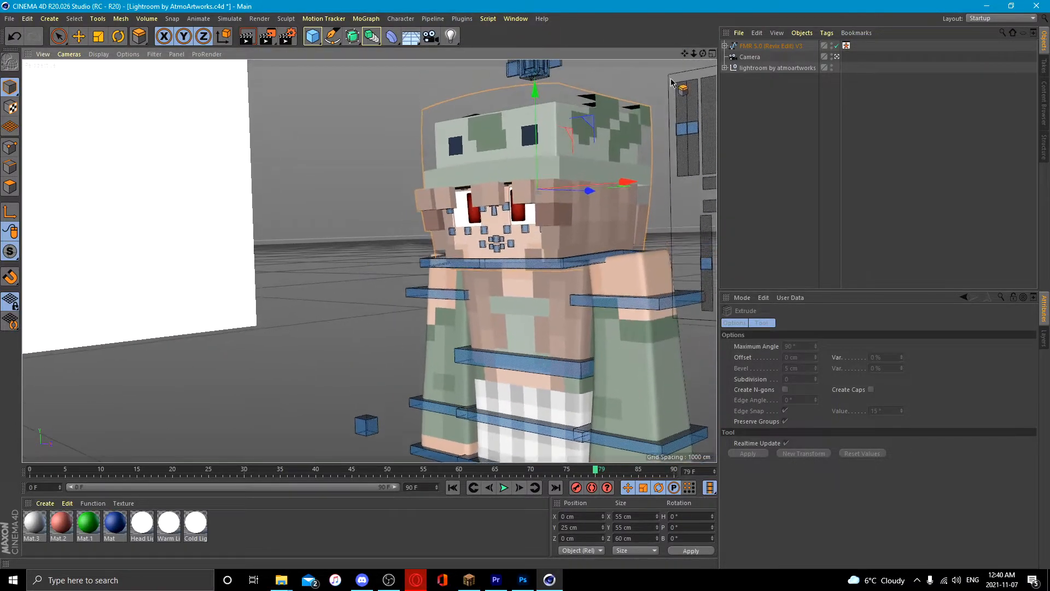
scroll(354, 214, up, 2)
scroll(369, 260, down, 3)
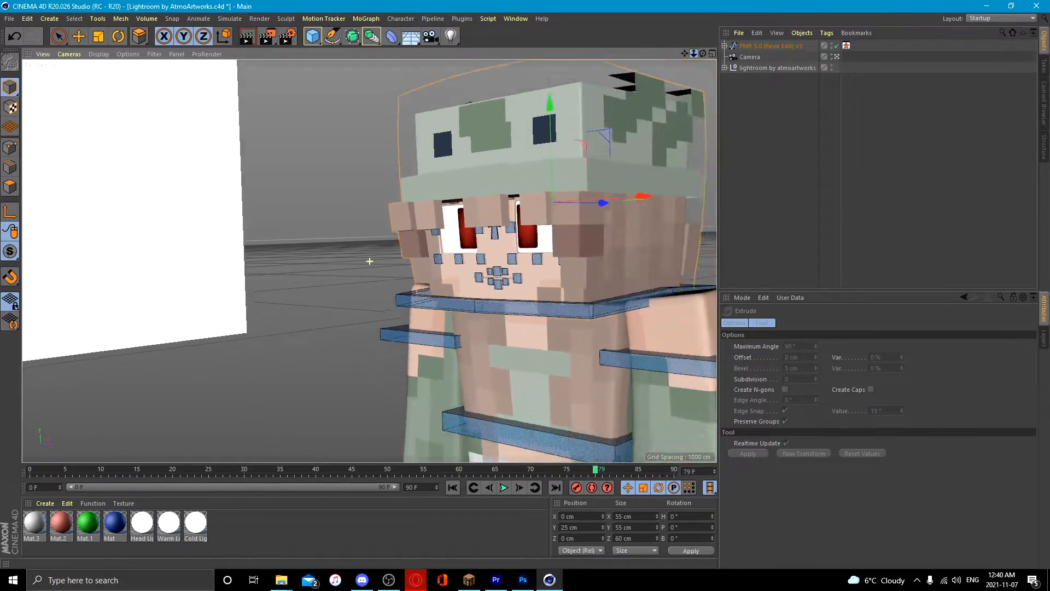
alt+drag(370, 260, 407, 273)
alt+middle_drag(569, 146, 583, 168)
scroll(583, 168, down, 5)
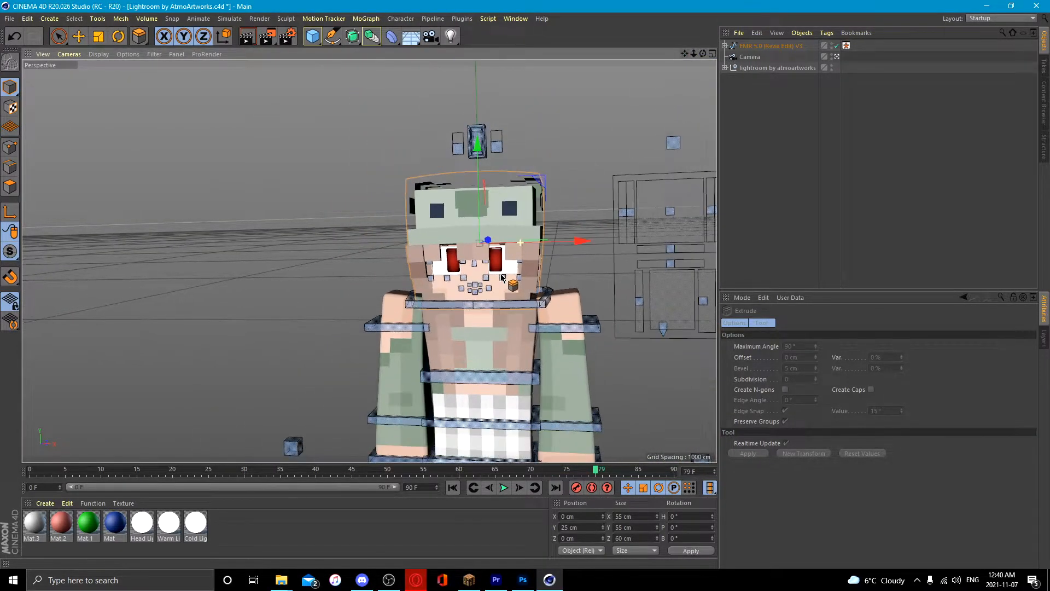
scroll(618, 218, up, 3)
drag(685, 54, 702, 0)
alt+middle_drag(604, 125, 631, 112)
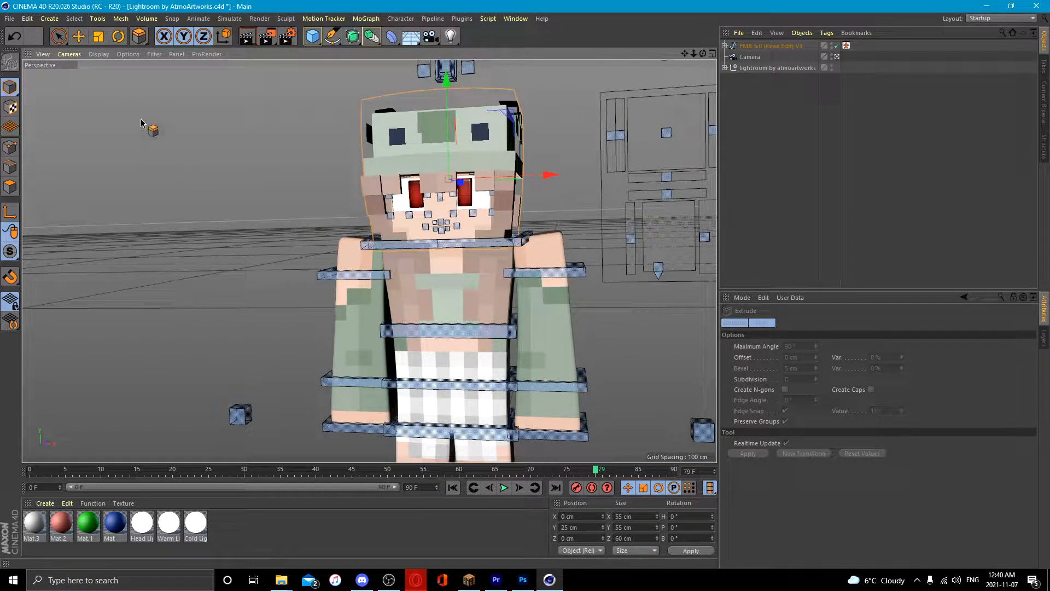
Switch to the Move tool and deselect the head's outer mesh
key(e)
click(77, 143)
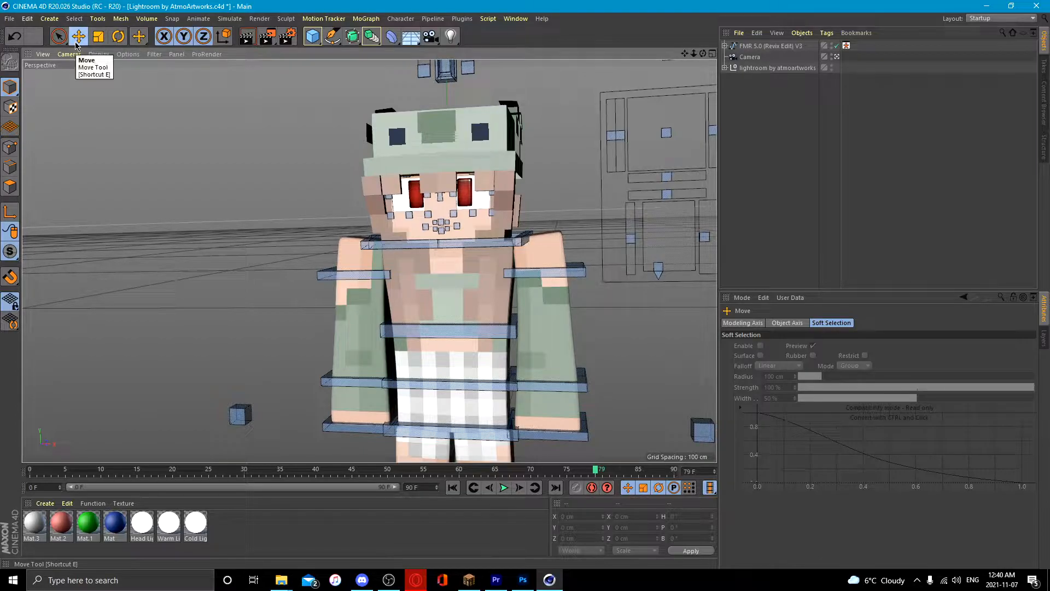
scroll(465, 303, down, 5)
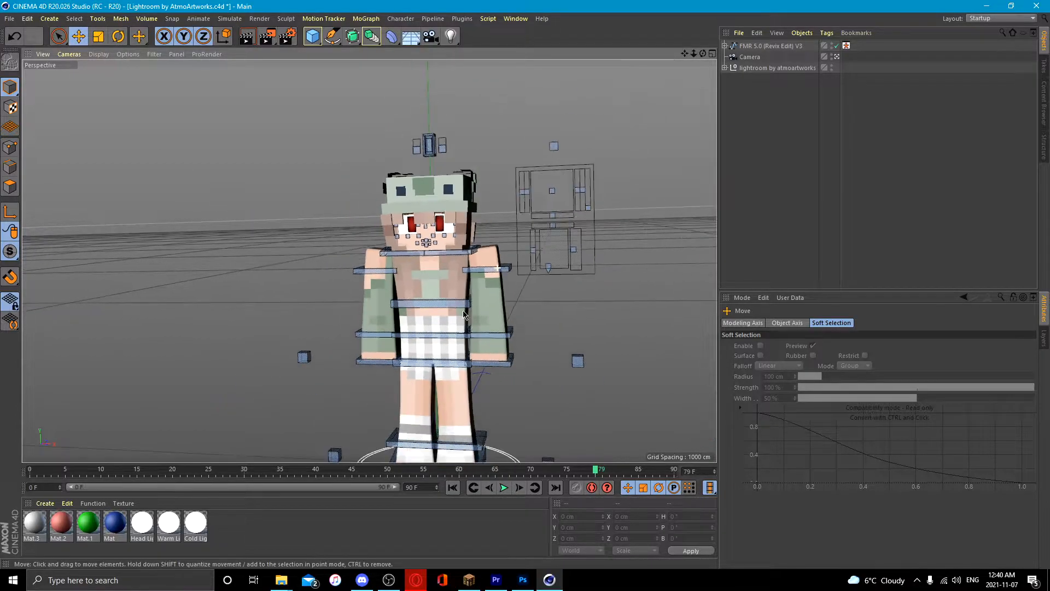
mouse_move(703, 53)
mouse_down()
mouse_move(698, 38)
mouse_move(697, 47)
mouse_up()
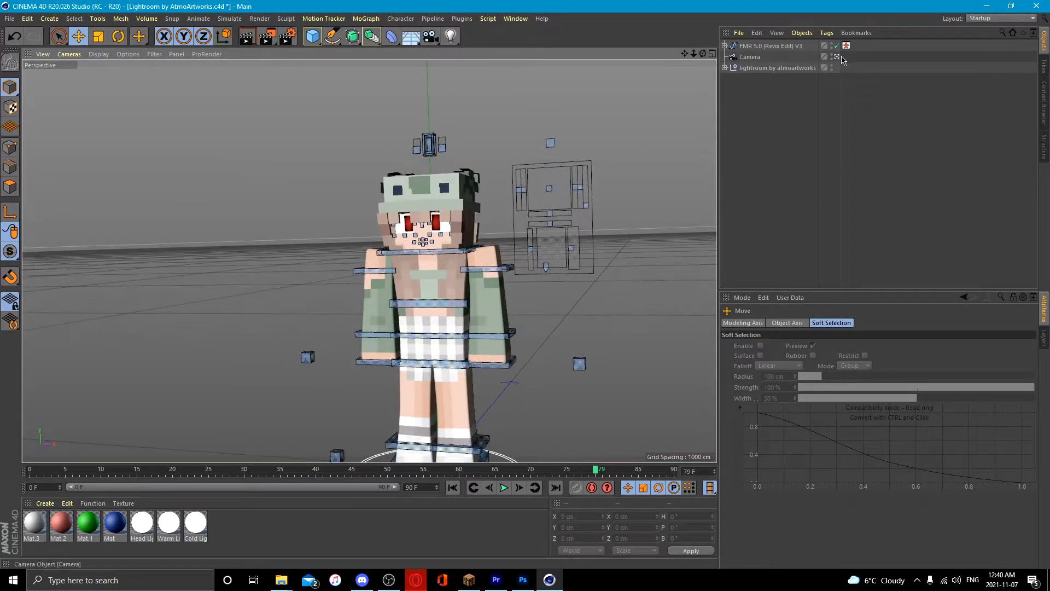
In the FMR 5.0 rig options, set the pupil size to 85 and the Eyebrows V2 depth to -24.997 cm
click(763, 46)
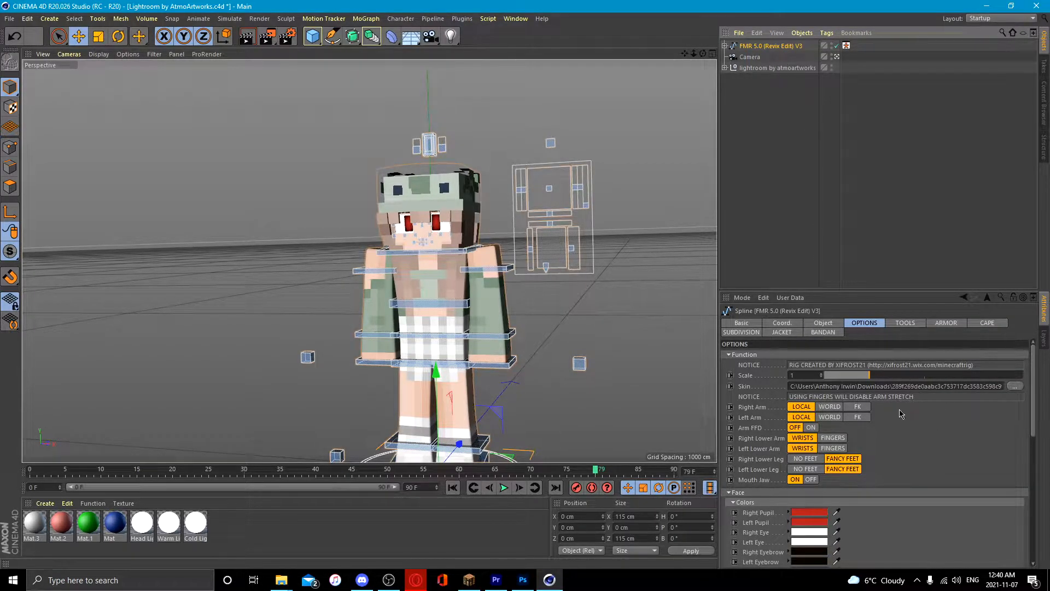
scroll(1001, 448, down, 5)
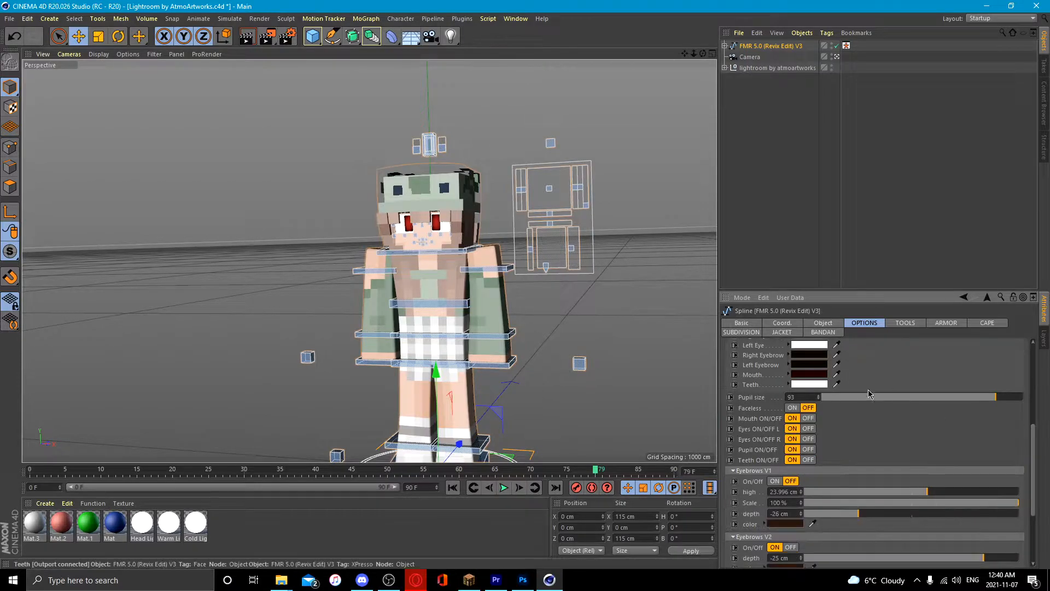
mouse_move(996, 397)
mouse_down()
mouse_move(855, 392)
mouse_move(961, 391)
mouse_up()
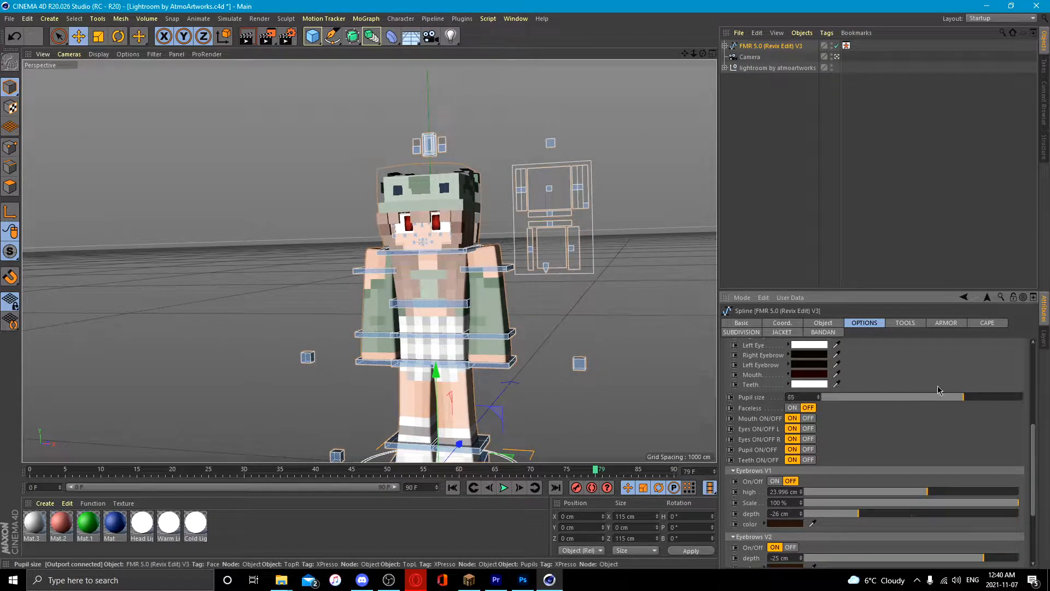
scroll(947, 402, down, 3)
drag(959, 445, 984, 446)
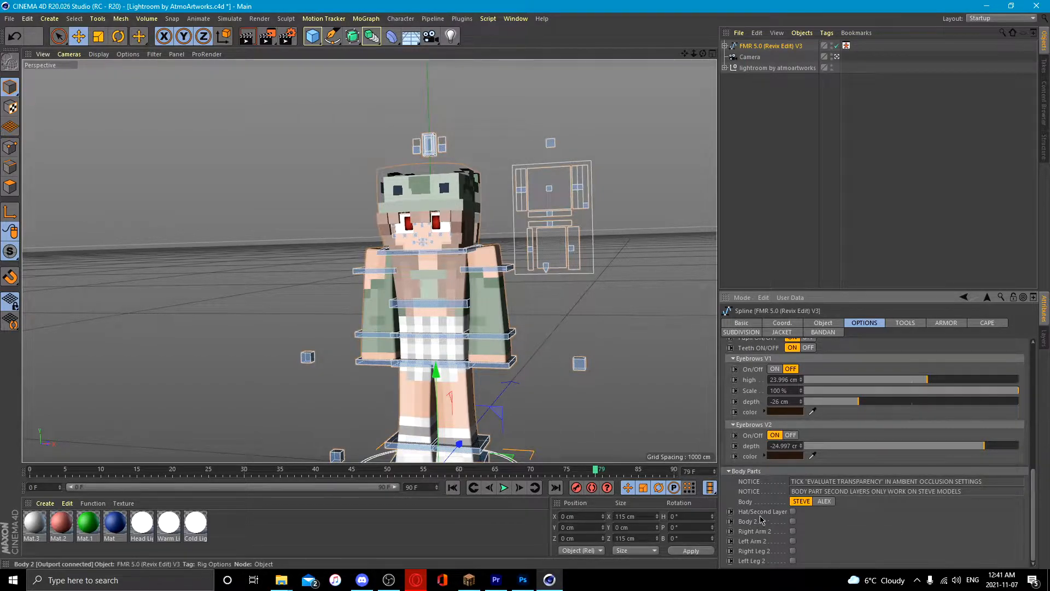
Enable the rig's second layers Body 2, Right Arm 2, Left Arm 2, Right Leg 2 and Left Leg 2, and deselect the rig
scroll(530, 342, up, 3)
scroll(476, 313, down, 3)
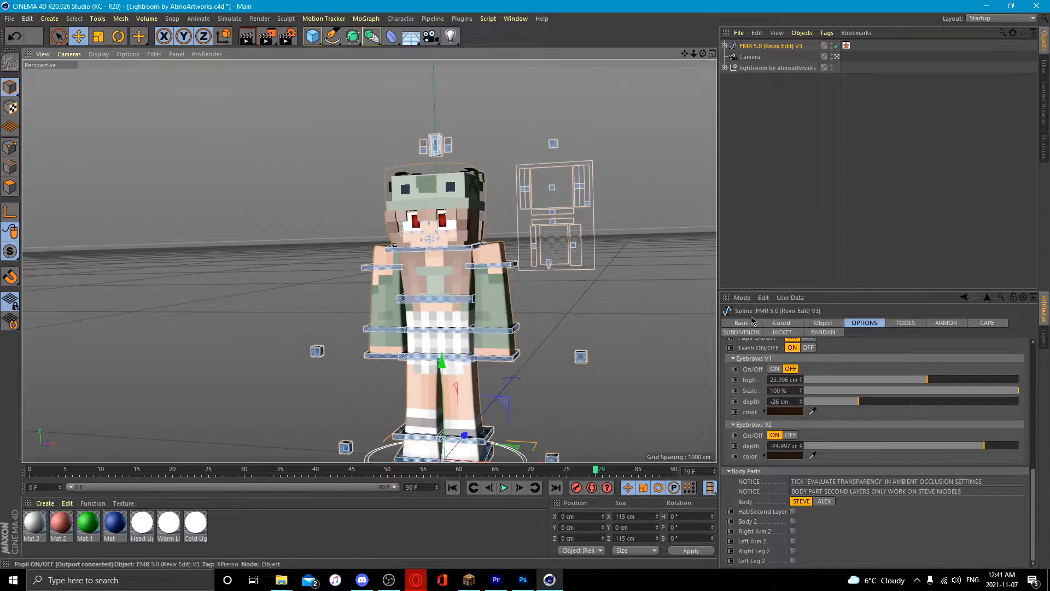
click(793, 521)
click(793, 531)
click(793, 540)
click(793, 551)
click(792, 561)
click(581, 411)
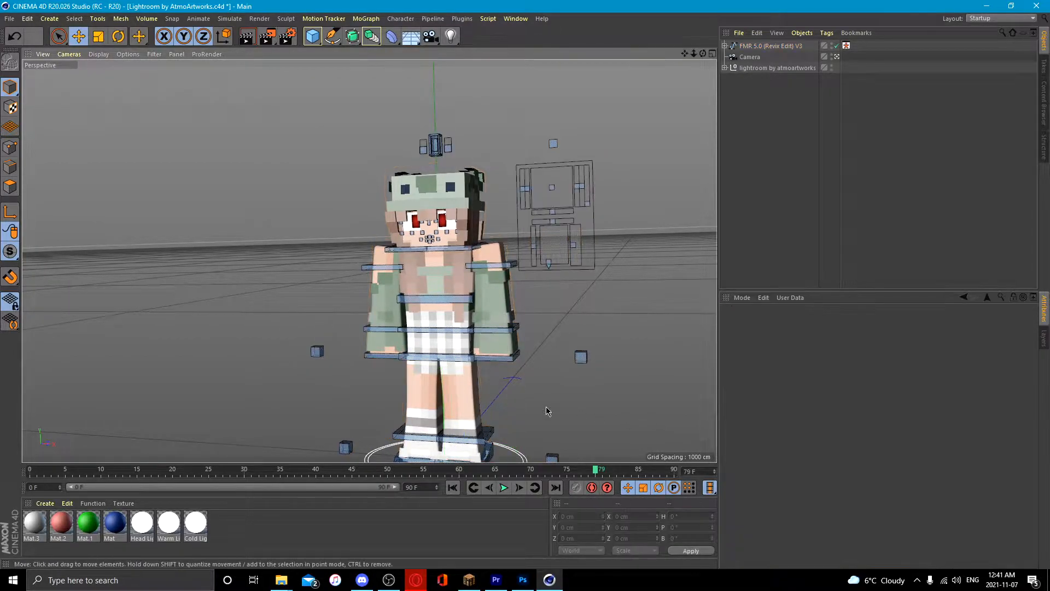
Inspect the second-layer body and sleeves on the character, checking the left arm's overlay mesh
scroll(366, 232, up, 3)
click(346, 262)
click(329, 236)
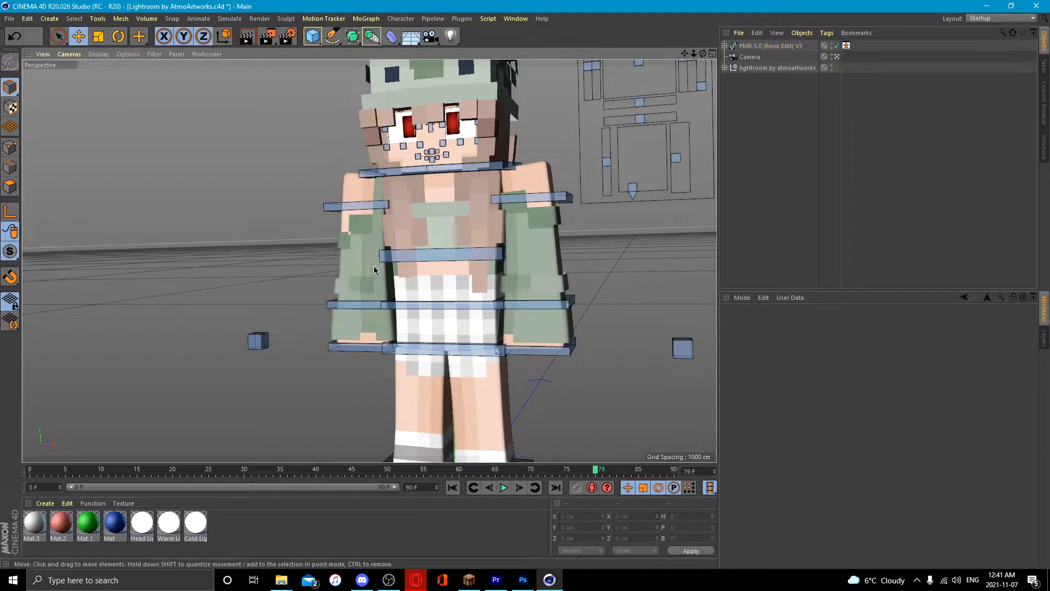
click(530, 217)
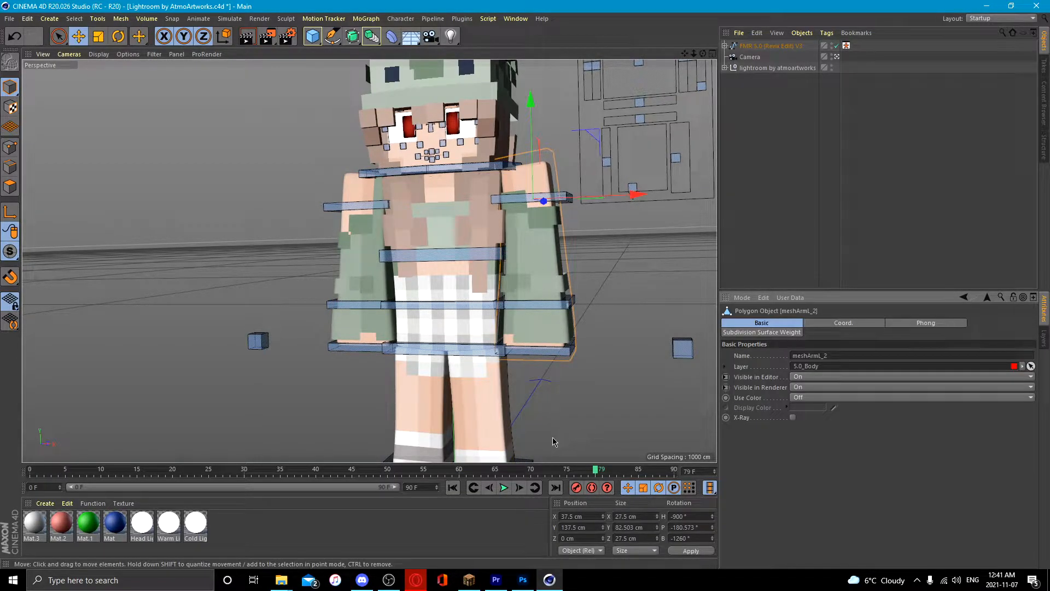
click(538, 385)
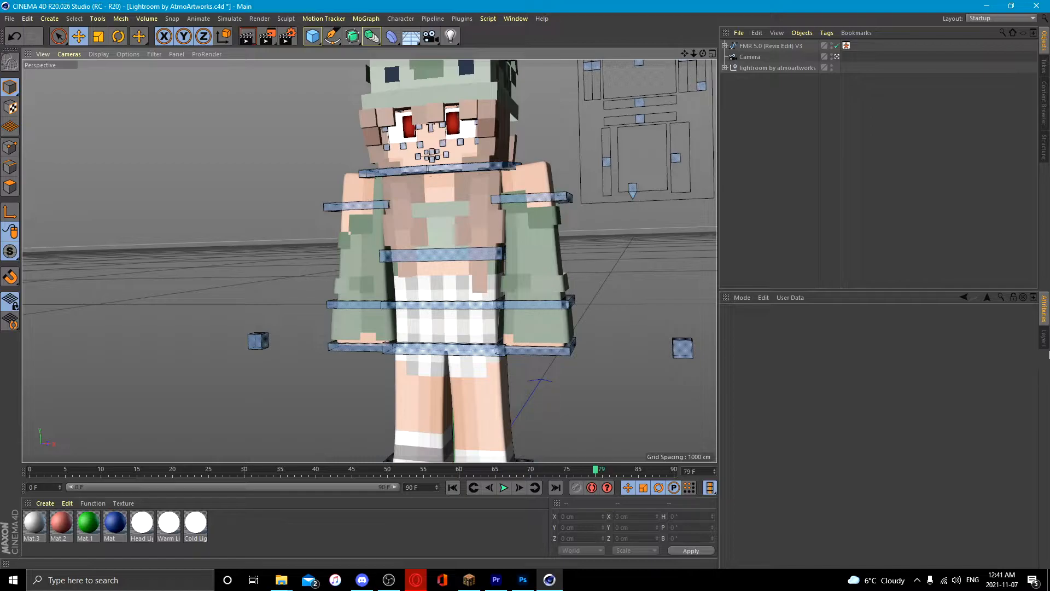
scroll(396, 340, down, 4)
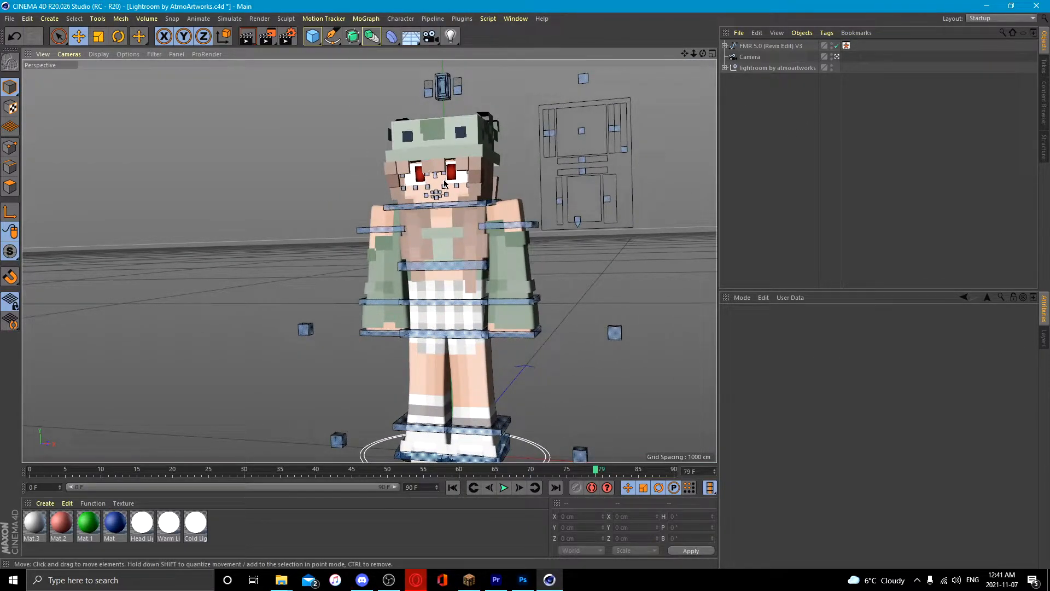
Hide the small facial control points using the slider control beside the box above the character's head
scroll(442, 187, up, 4)
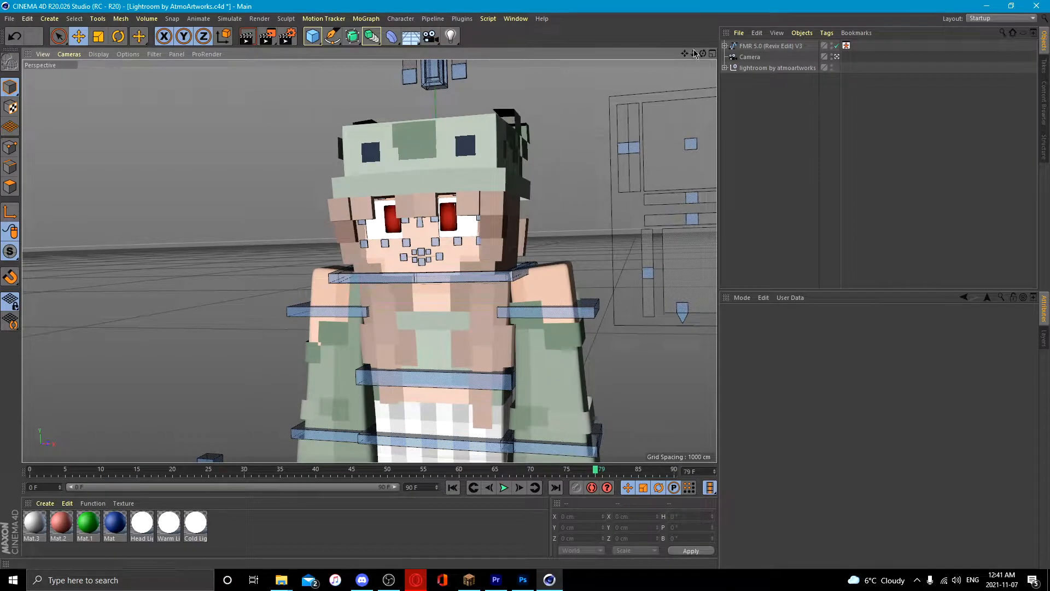
drag(694, 53, 694, 87)
click(402, 117)
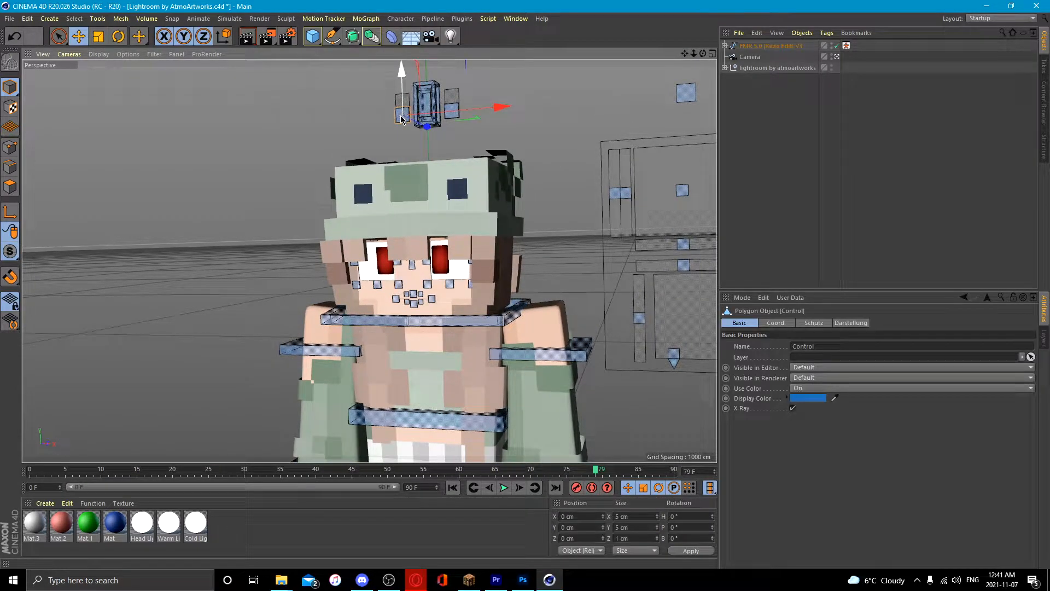
click(461, 283)
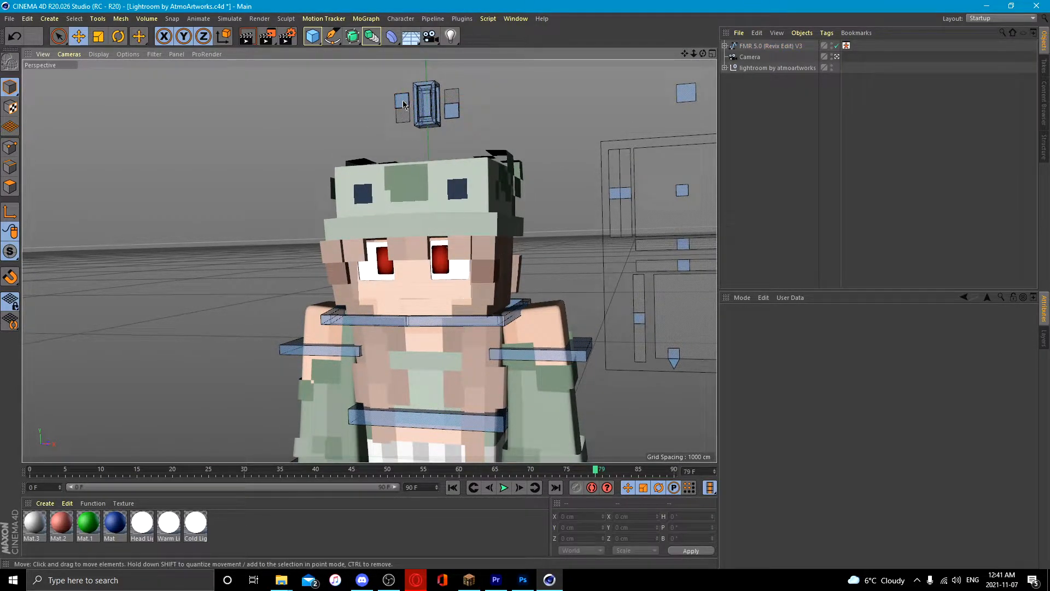
click(403, 106)
click(406, 117)
click(435, 172)
click(453, 113)
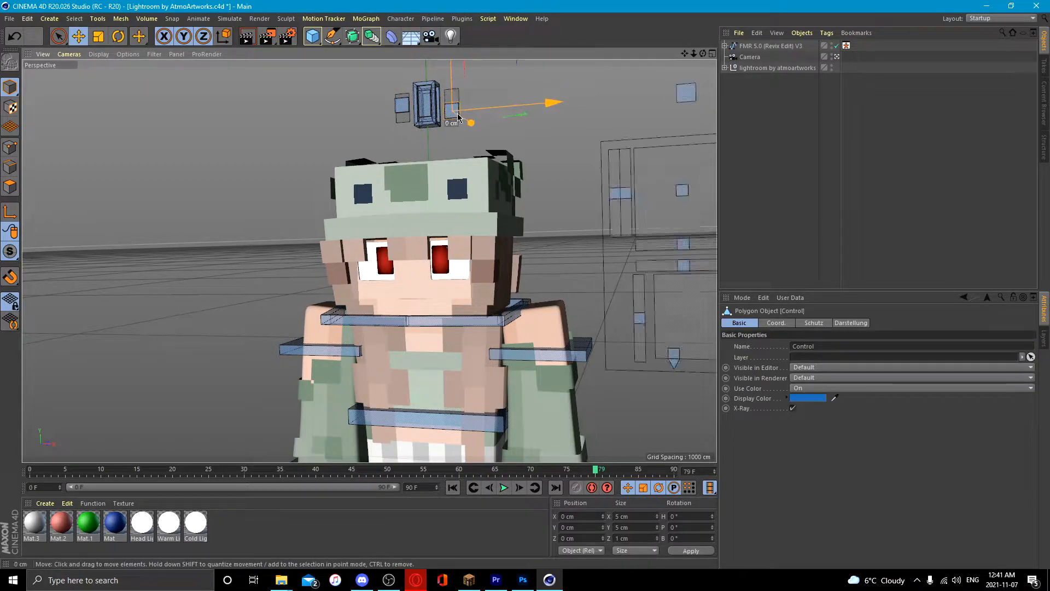
click(751, 170)
Try a sideways gaze and an open-mouthed smile with the controls of the face board
drag(683, 58, 669, 167)
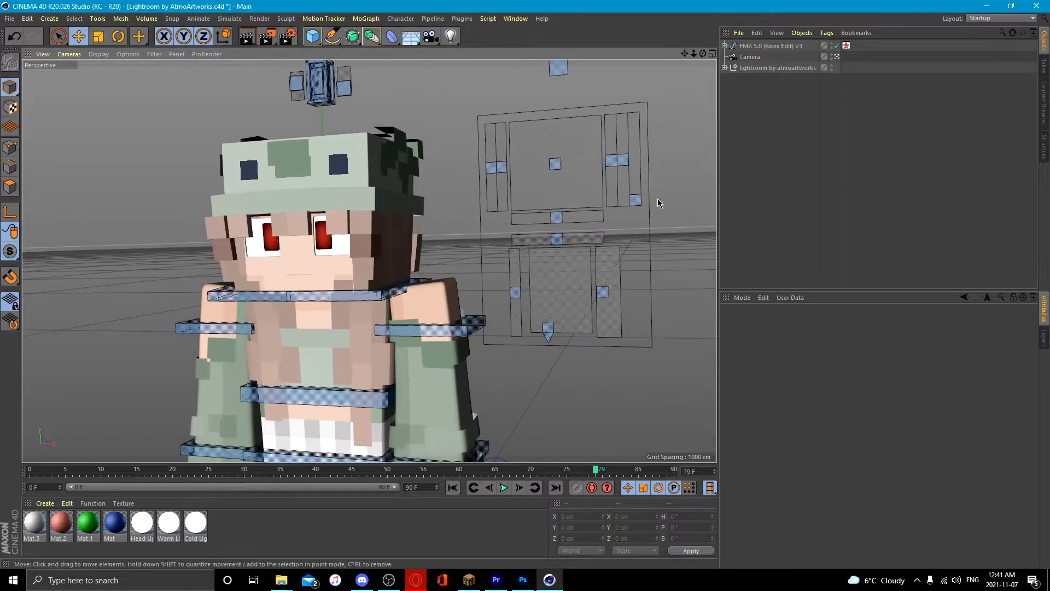
drag(545, 332, 566, 284)
mouse_move(556, 163)
mouse_down()
mouse_move(612, 157)
mouse_move(541, 167)
mouse_up()
mouse_move(604, 292)
mouse_down()
mouse_move(604, 337)
mouse_move(603, 248)
mouse_move(603, 275)
mouse_up()
click(543, 347)
scroll(544, 347, down, 3)
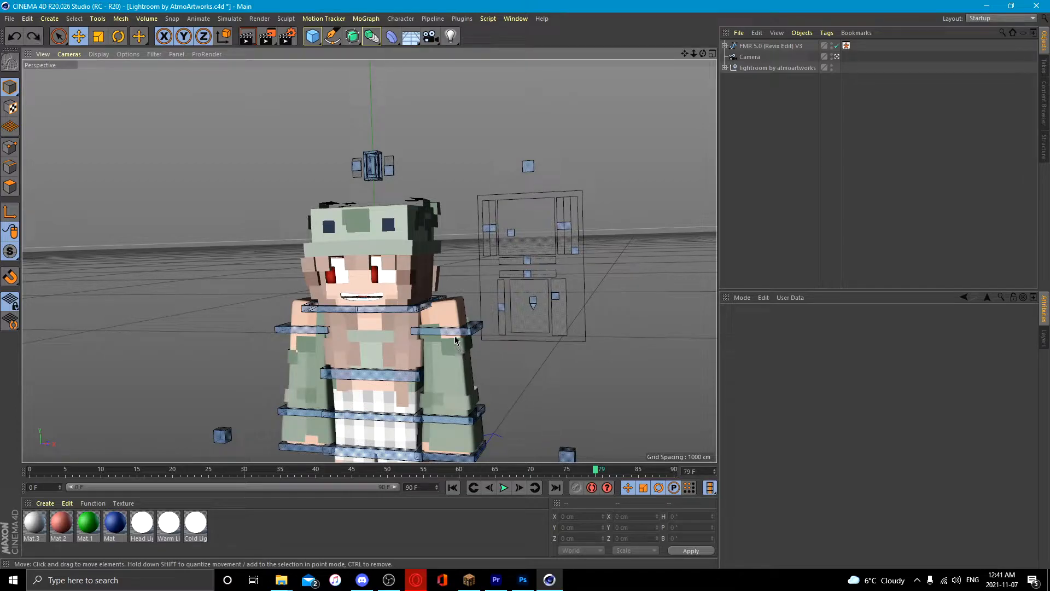
scroll(364, 310, down, 5)
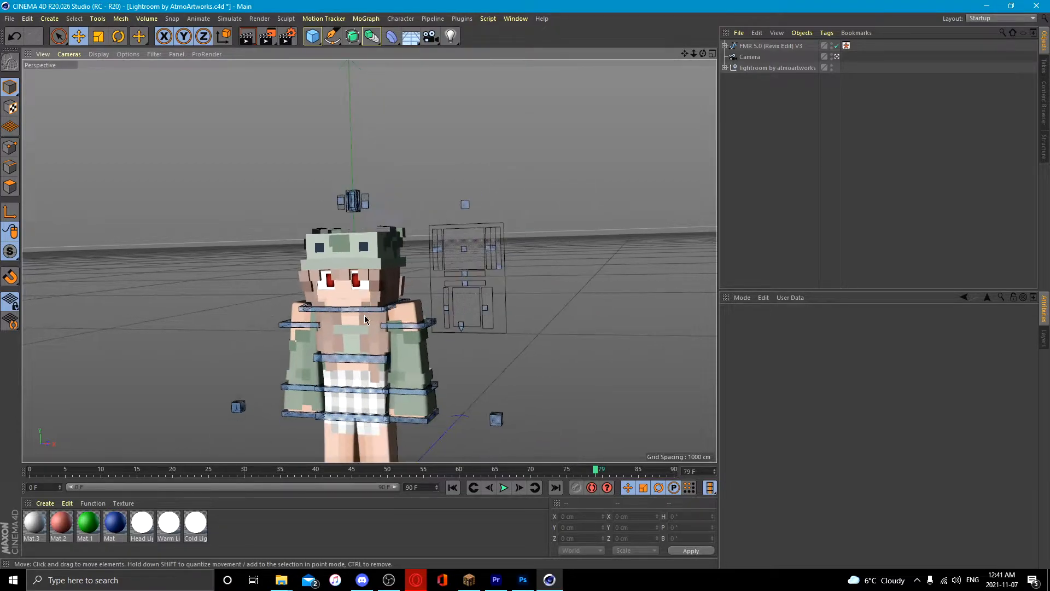
Try a wide stance with both arms raised outward using the foot and hand controls
scroll(444, 411, up, 5)
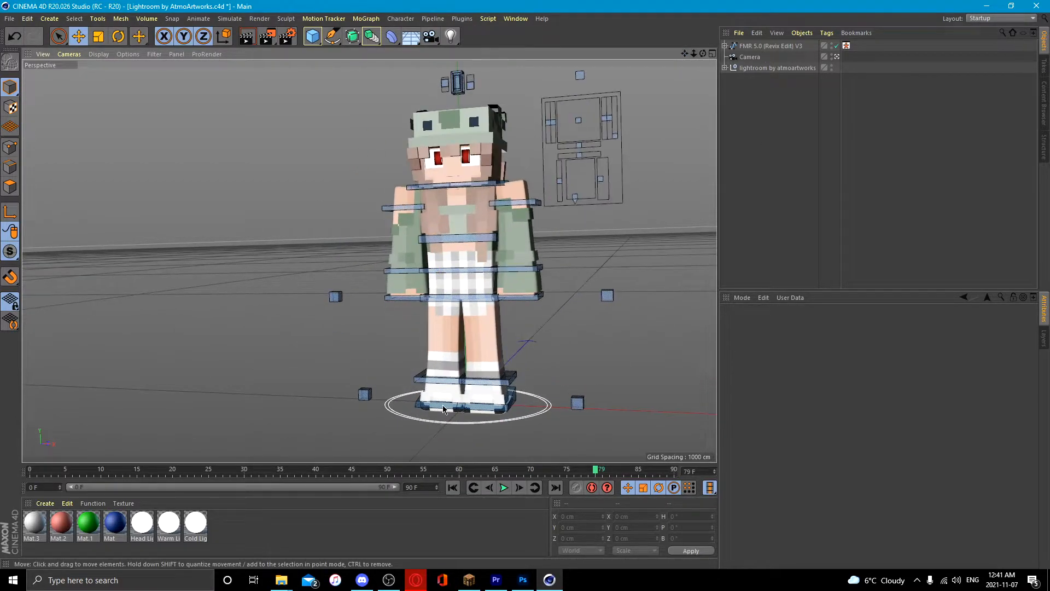
drag(438, 409, 414, 379)
click(430, 411)
key(ctrl+z)
key(ctrl+z)
key(ctrl+z)
key(ctrl+z)
key(ctrl+z)
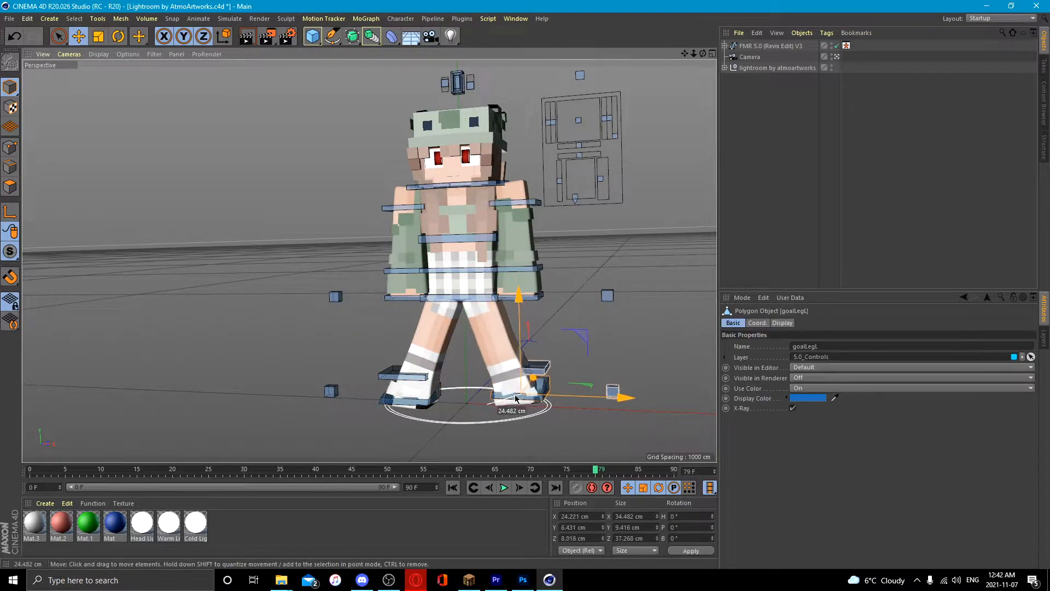
drag(414, 300, 322, 256)
click(344, 292)
drag(523, 295, 567, 281)
click(592, 314)
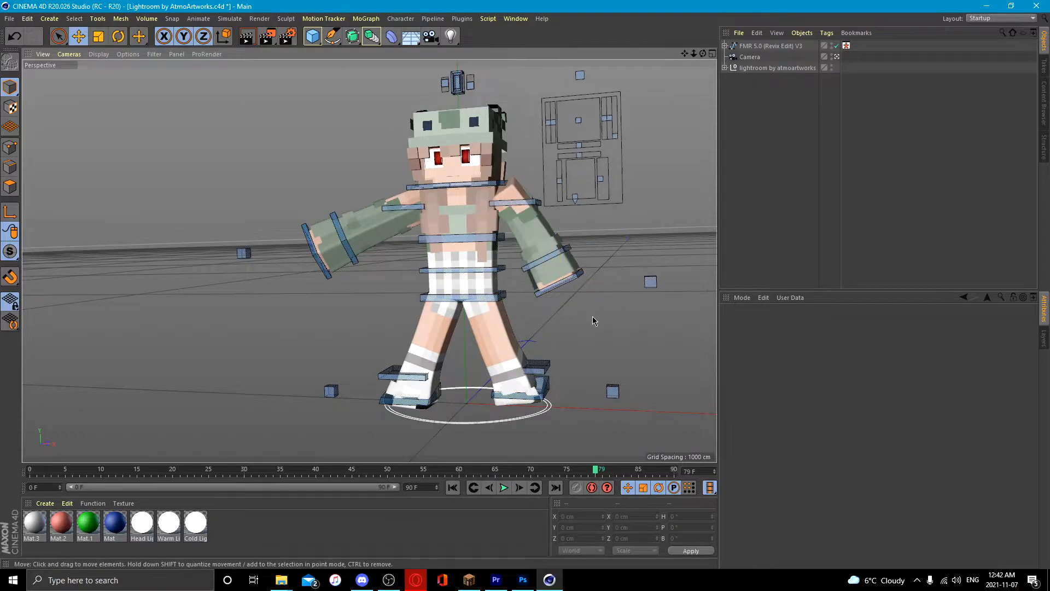
Try rotating the torso with the controlBack control, and undo the trial pose
scroll(685, 68, up, 3)
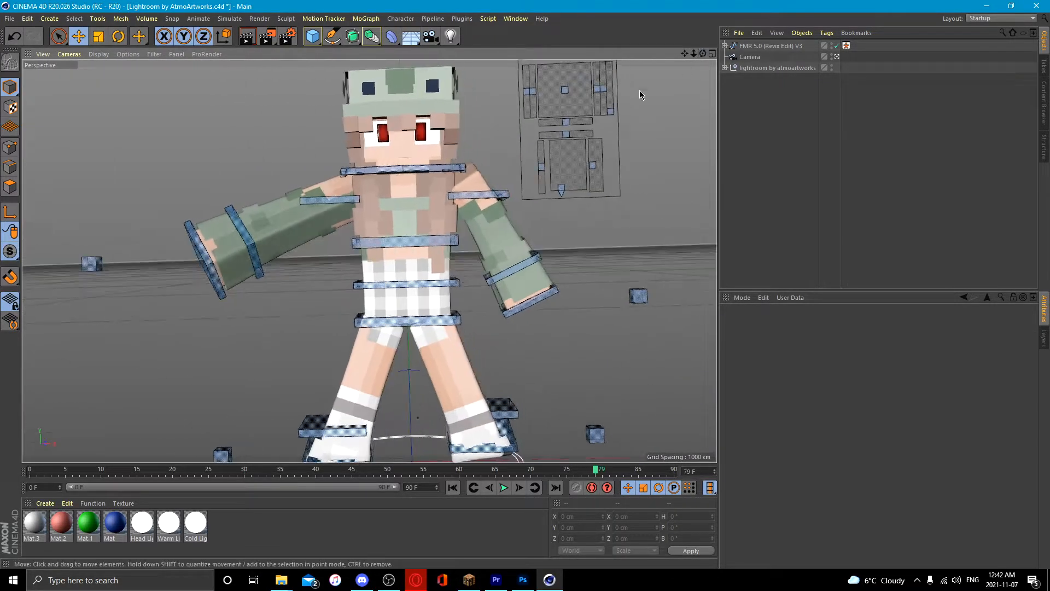
click(383, 242)
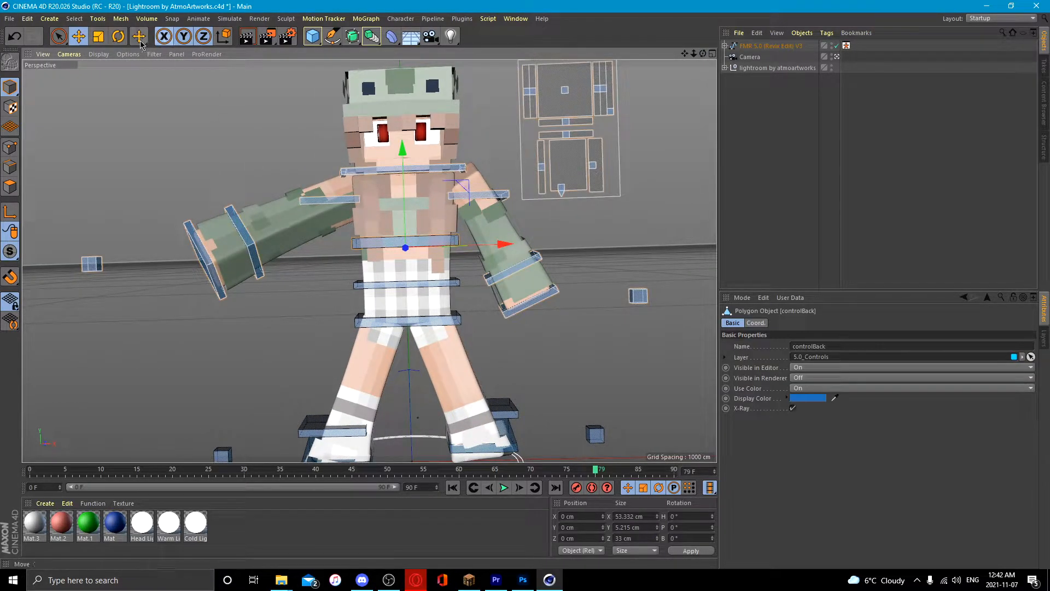
click(118, 37)
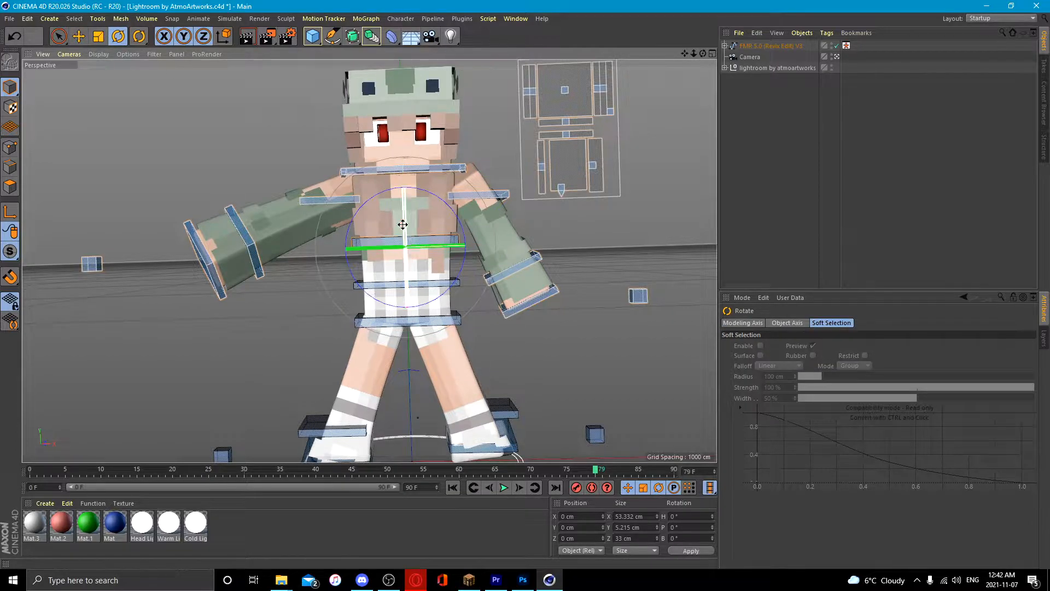
drag(423, 232, 384, 268)
key(ctrl+z)
key(ctrl+z)
key(ctrl+z)
key(ctrl+z)
key(ctrl+z)
key(ctrl+z)
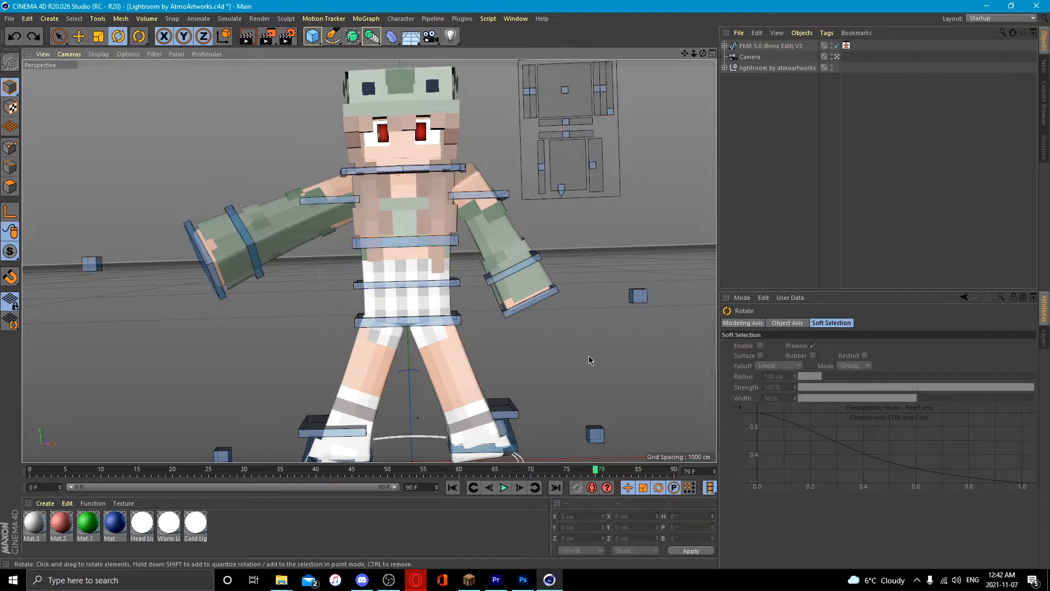
click(582, 360)
scroll(373, 334, down, 3)
scroll(314, 295, up, 2)
scroll(295, 290, down, 2)
scroll(324, 245, up, 2)
scroll(357, 205, down, 2)
drag(703, 54, 635, 59)
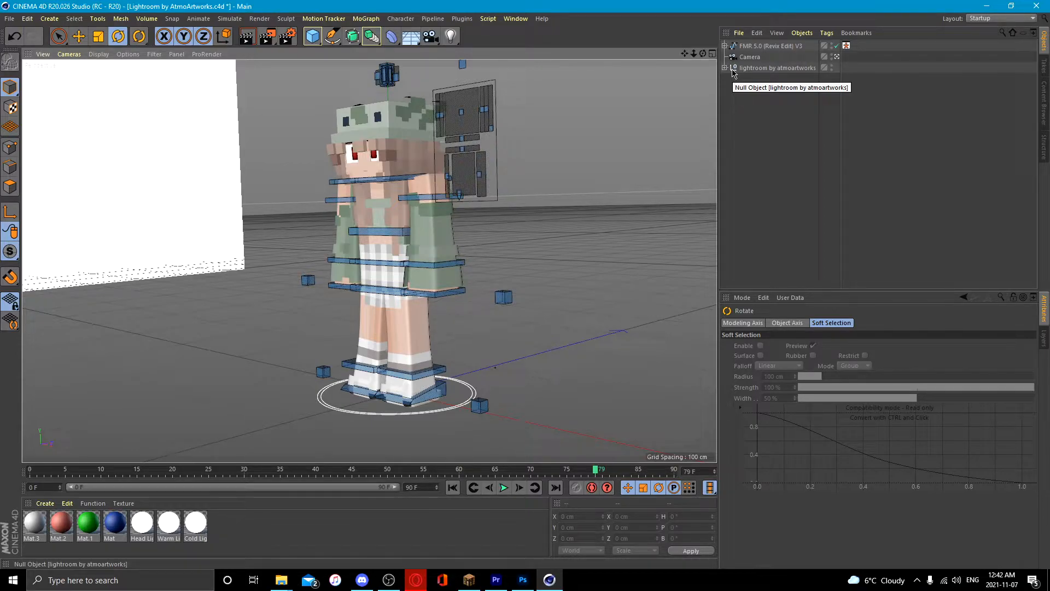
scroll(469, 128, up, 3)
drag(703, 53, 615, 112)
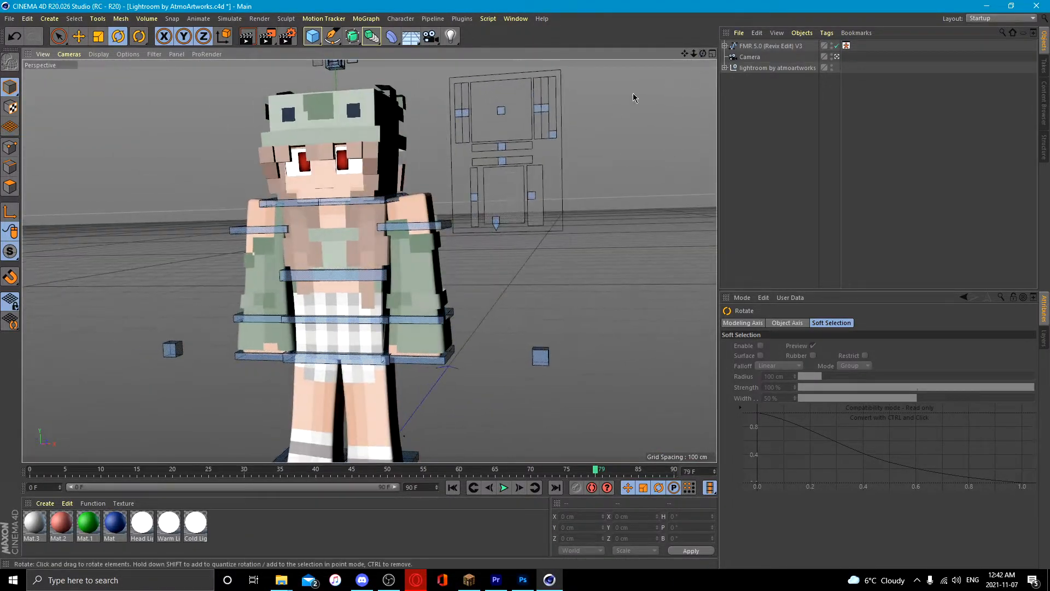
Move the right and left hand controls outward so both arms stand away from the body
drag(691, 54, 672, 71)
drag(326, 267, 478, 259)
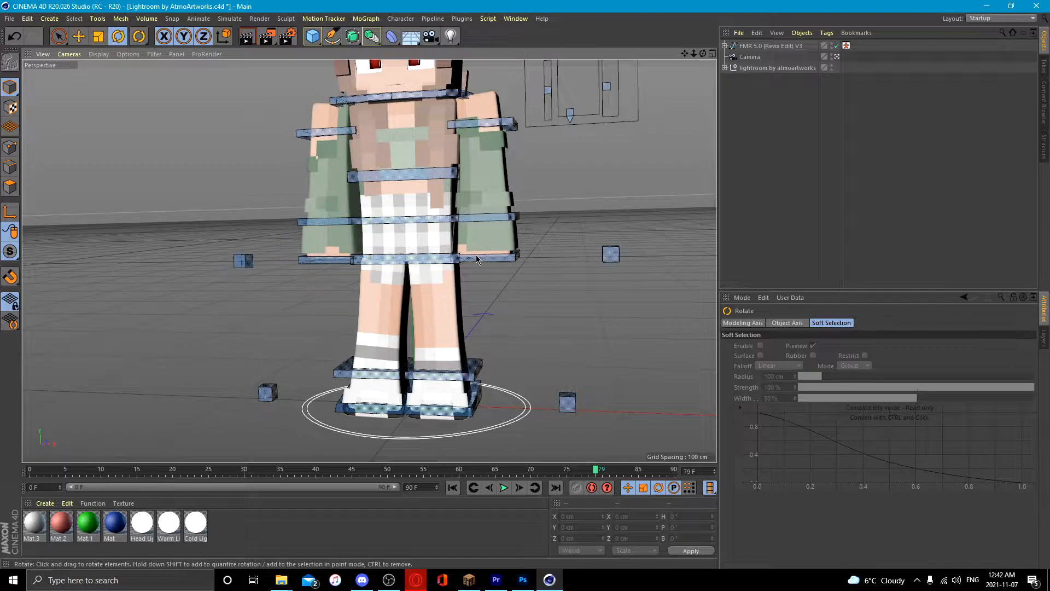
drag(316, 258, 279, 240)
drag(486, 260, 525, 263)
click(433, 258)
Rotate the upper torso control to about -13.3° heading, 16.1° pitch and 3.1° bank
click(434, 185)
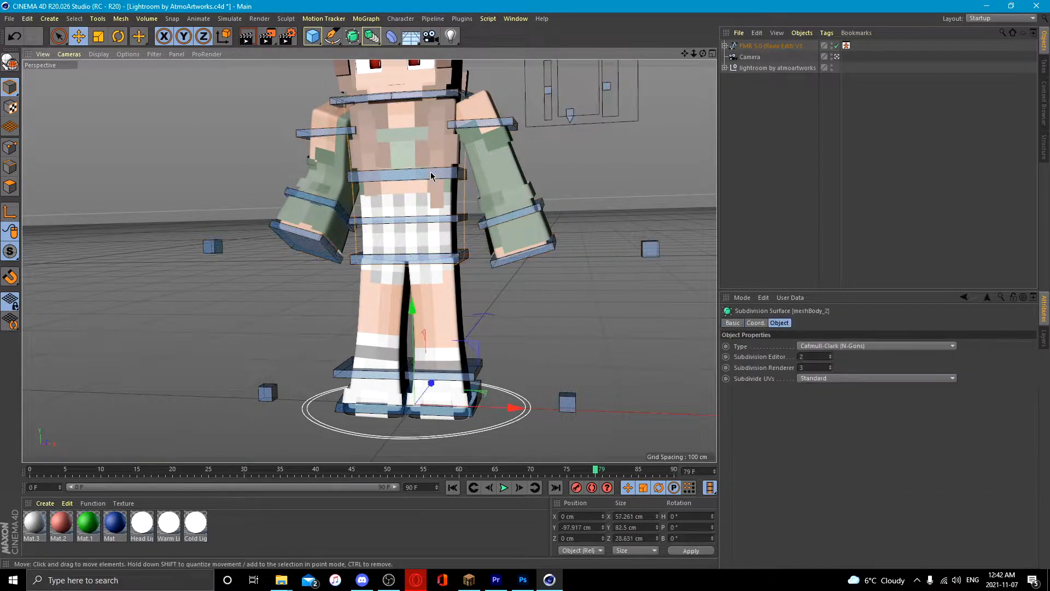
click(432, 173)
key(r)
drag(390, 194, 235, 197)
key(e)
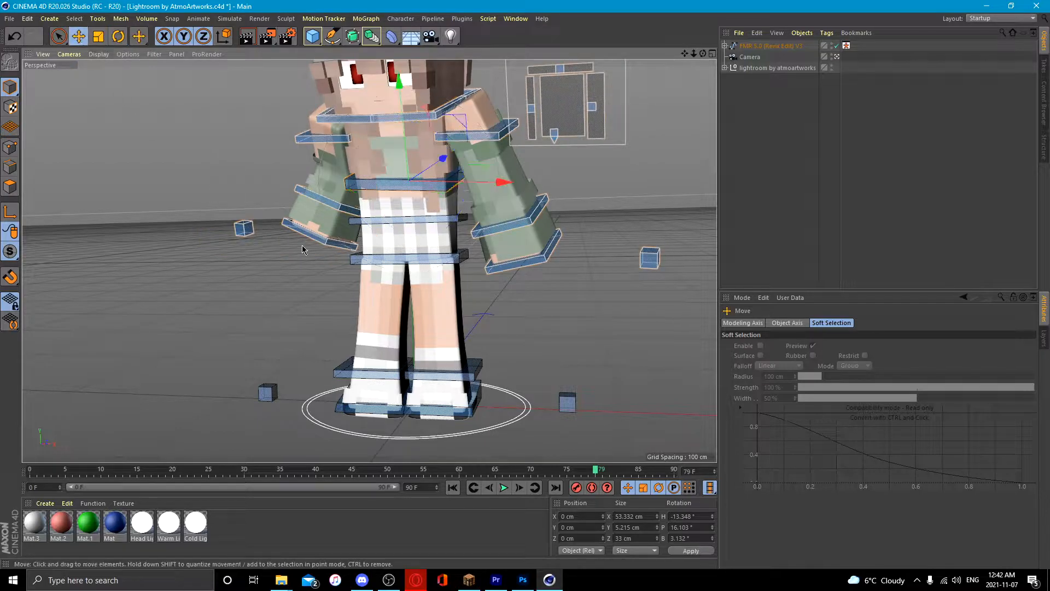
key(ctrl+z)
key(ctrl+z)
Spread the feet apart, placing the right foot control at about X -32.3, Y 9.6, Z -7.7 cm
click(437, 411)
drag(438, 411, 474, 408)
click(356, 411)
drag(357, 412, 309, 397)
scroll(402, 186, up, 3)
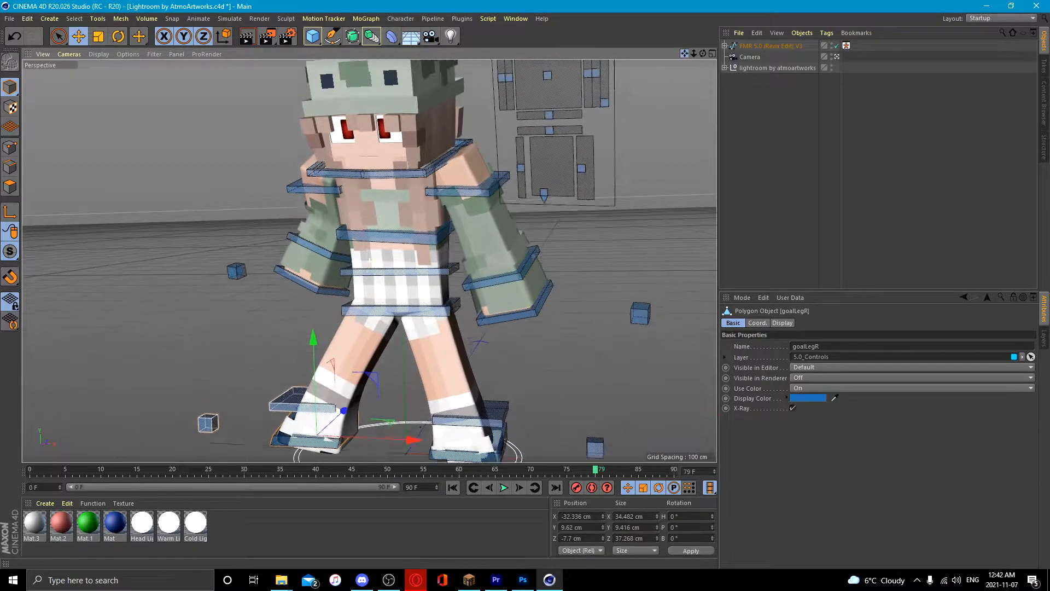
Rotate the head toward the character's left side and nudge the right foot control slightly
click(402, 186)
key(r)
mouse_move(385, 178)
mouse_down()
mouse_move(367, 162)
mouse_move(402, 162)
mouse_move(370, 166)
mouse_up()
click(79, 36)
mouse_move(309, 451)
mouse_down()
mouse_move(292, 459)
mouse_move(308, 455)
mouse_up()
click(556, 362)
Give the face a sideways gaze with a slightly open mouth, and raise the left hand control to bend the elbow
drag(547, 96, 560, 92)
click(553, 179)
drag(546, 212, 548, 192)
click(559, 257)
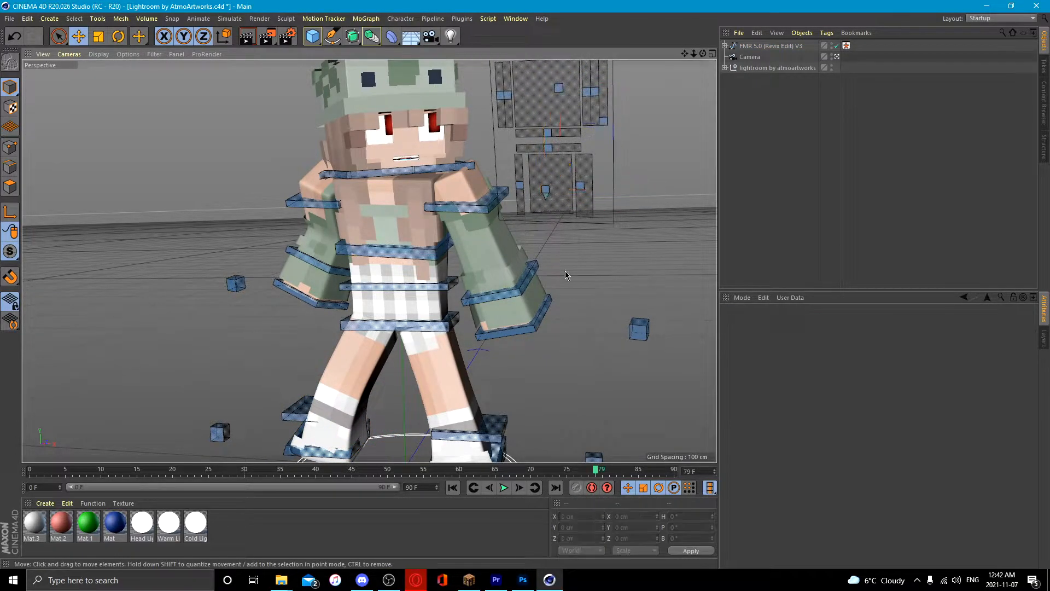
drag(539, 324, 534, 308)
click(558, 359)
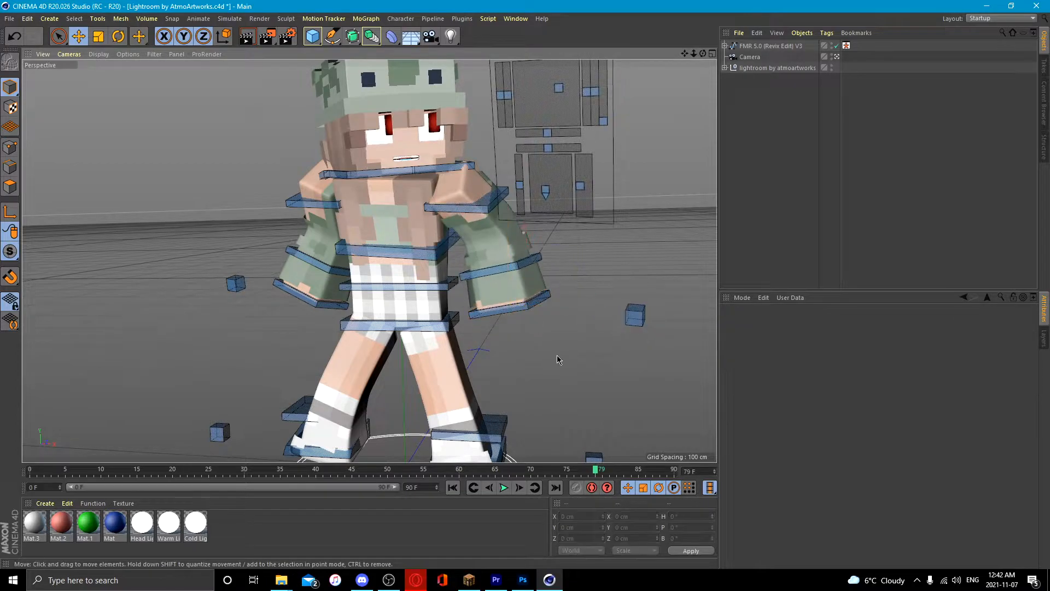
Switch to File Explorer and open "cape rig by milix.lib4d" from the "atmoartworks and fmr edit" folder
click(281, 579)
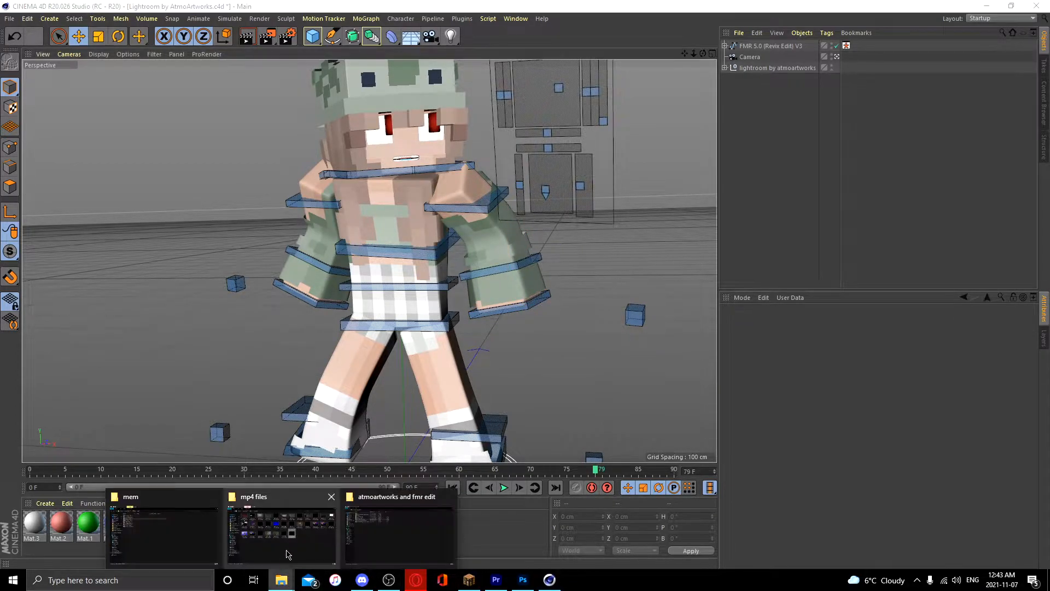
click(399, 531)
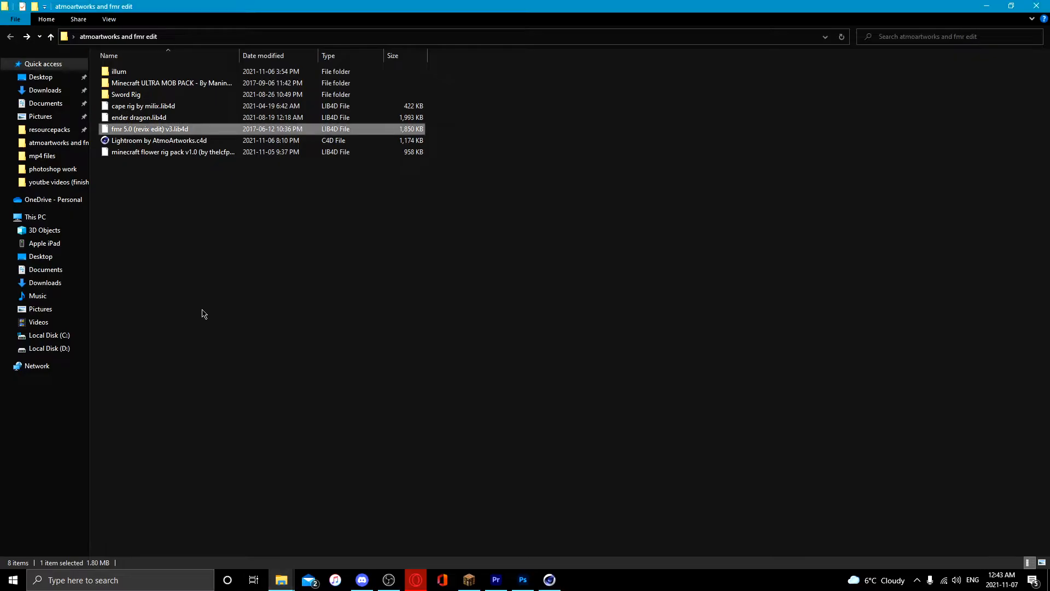
drag(300, 10, 626, 144)
click(462, 241)
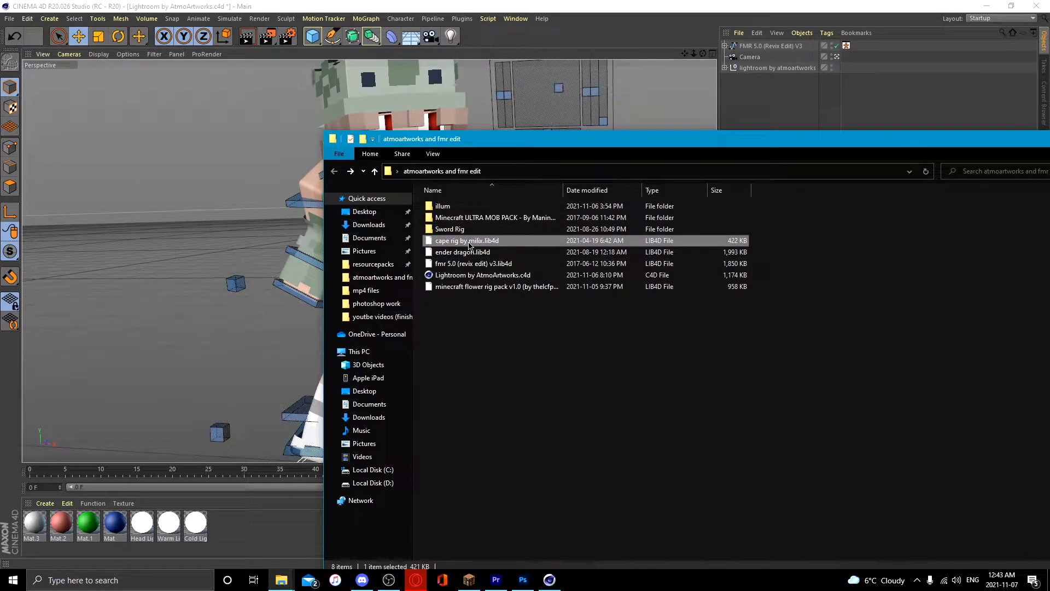
click(465, 264)
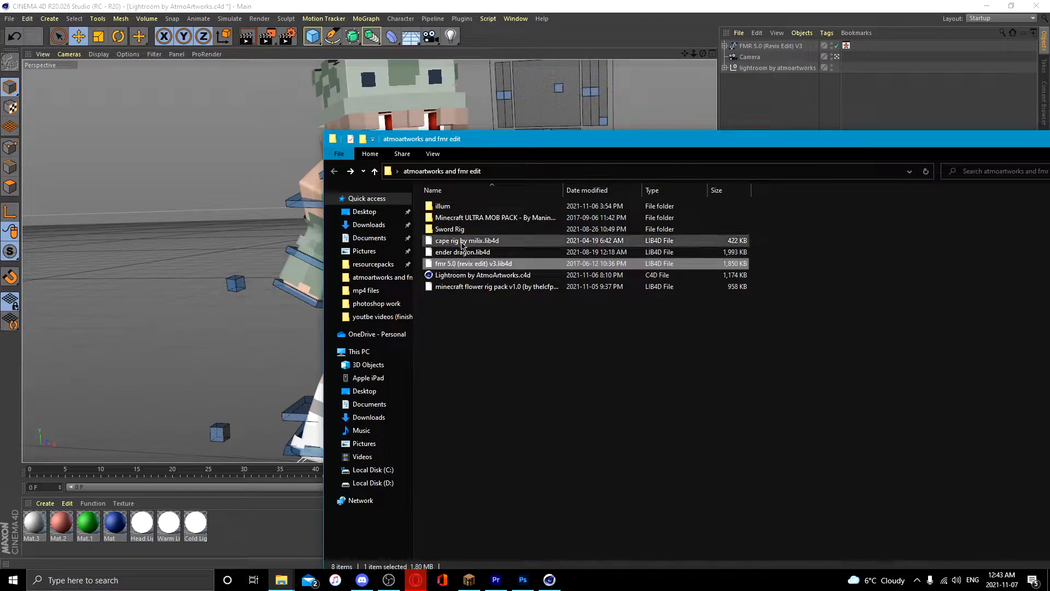
double_click(462, 243)
drag(939, 146, 846, 430)
Load the (Image) cape preset from the Content Browser into the scene and close the browser
click(290, 306)
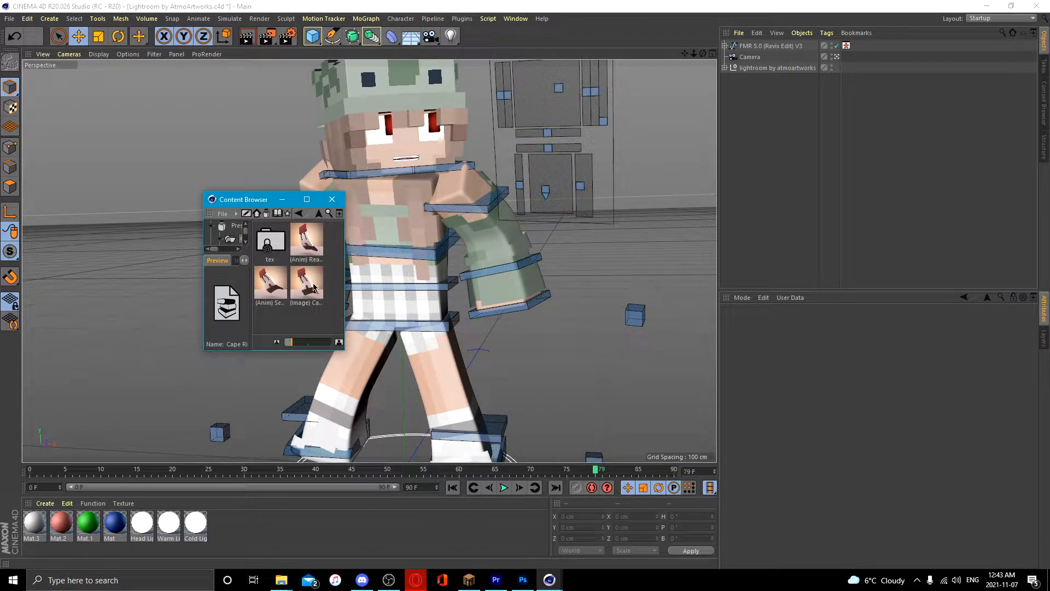
double_click(313, 287)
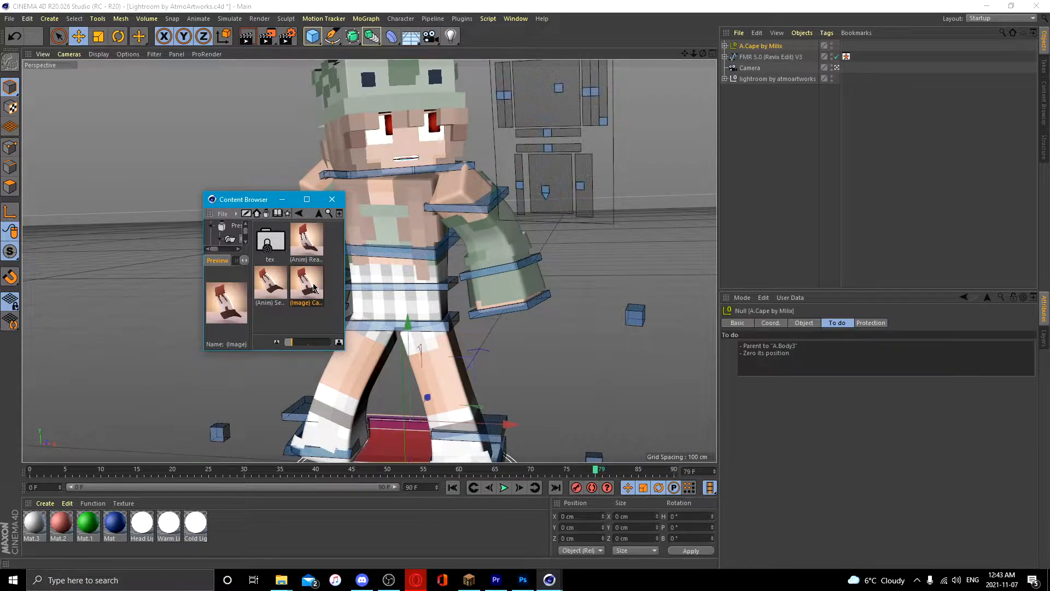
click(332, 199)
Raise the cape's C.Main control to about Y 128.9 cm so the cape sits behind the character's shoulders
scroll(440, 419, down, 4)
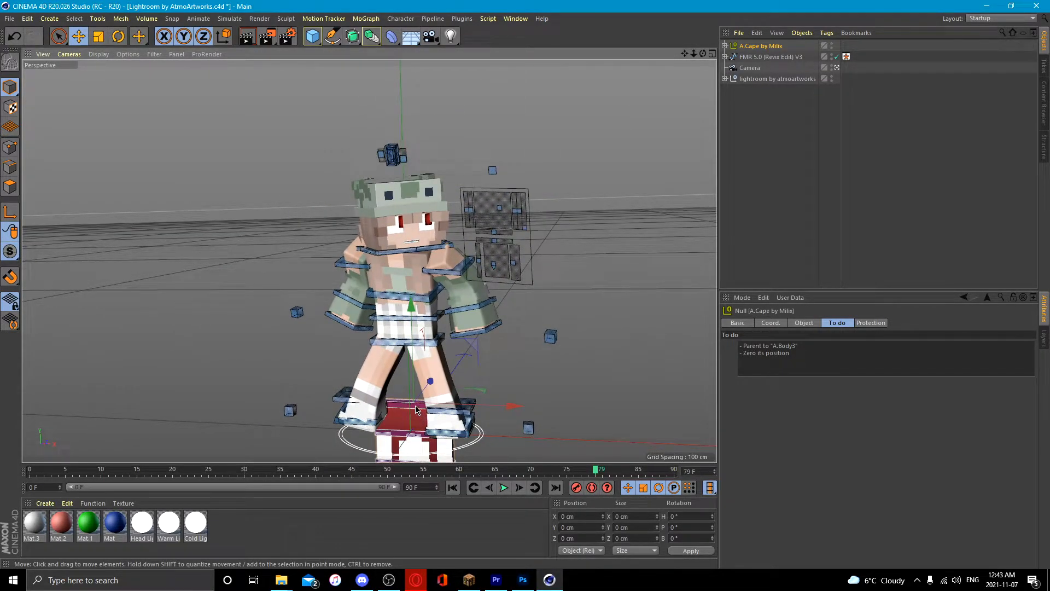
scroll(421, 403, up, 3)
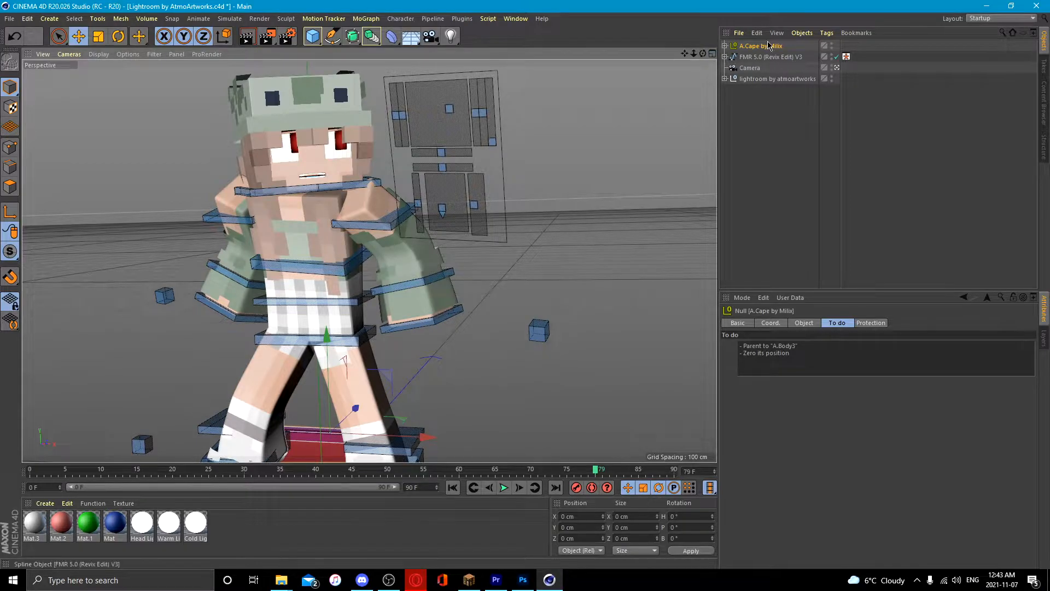
drag(704, 58, 682, 54)
click(385, 416)
click(380, 401)
drag(361, 358, 349, 108)
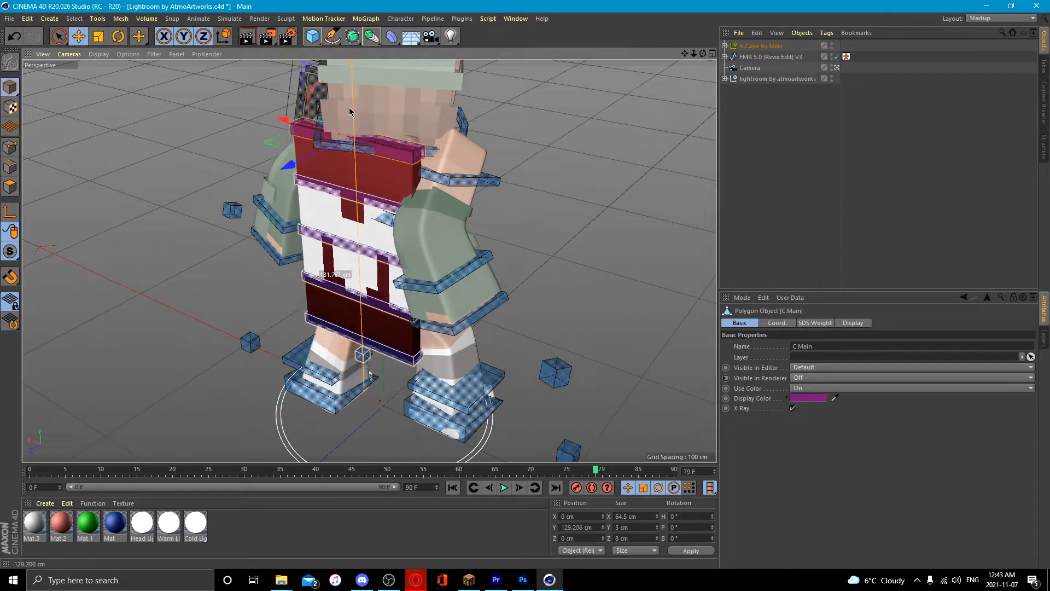
drag(704, 54, 695, 33)
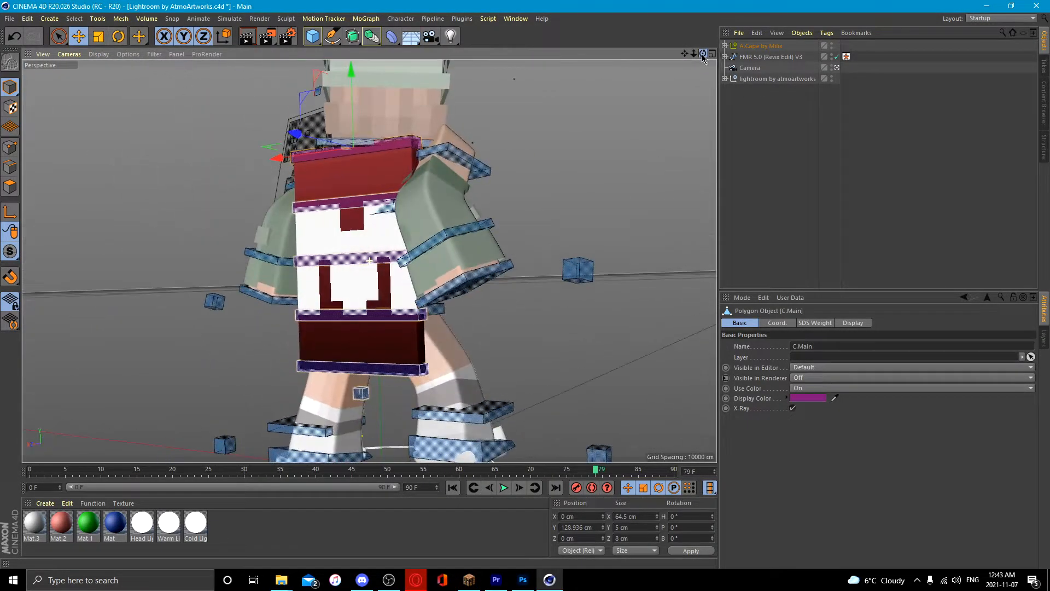
Inspect the cape rig's coordinates and its segment controls
double_click(770, 45)
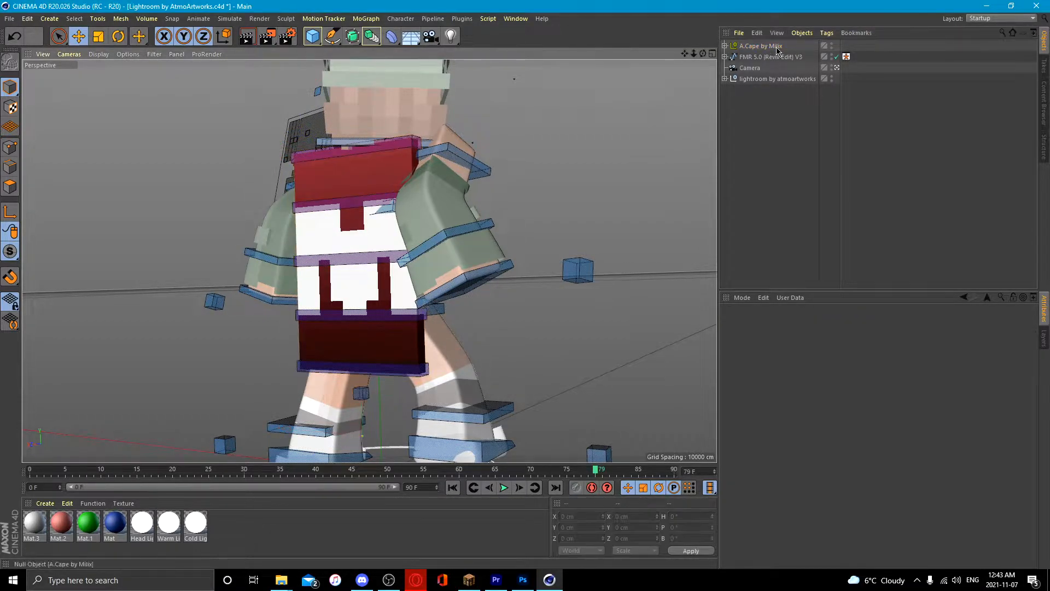
click(770, 323)
click(396, 147)
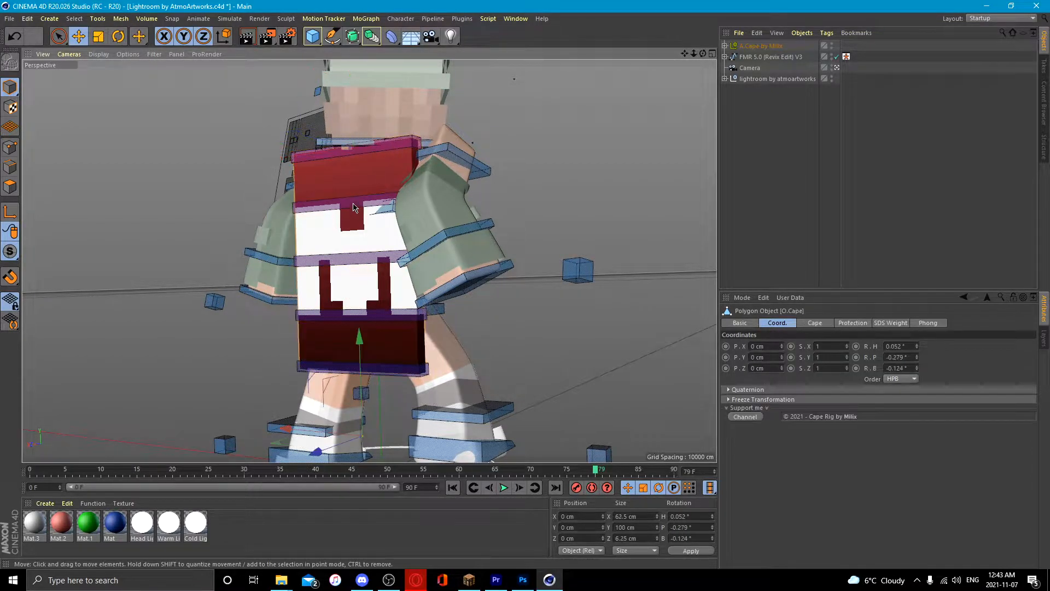
click(370, 308)
click(369, 374)
Rotate the cape's segment controls in turn to curve it, with the lowest at about 2.5° heading, 13.0° pitch and 2.6° bank
click(350, 204)
key(r)
mouse_move(350, 197)
mouse_down()
mouse_move(323, 184)
mouse_move(342, 184)
mouse_up()
click(380, 262)
drag(364, 254, 350, 257)
click(365, 314)
drag(365, 315, 345, 334)
click(350, 374)
drag(350, 371, 381, 330)
drag(398, 335, 403, 346)
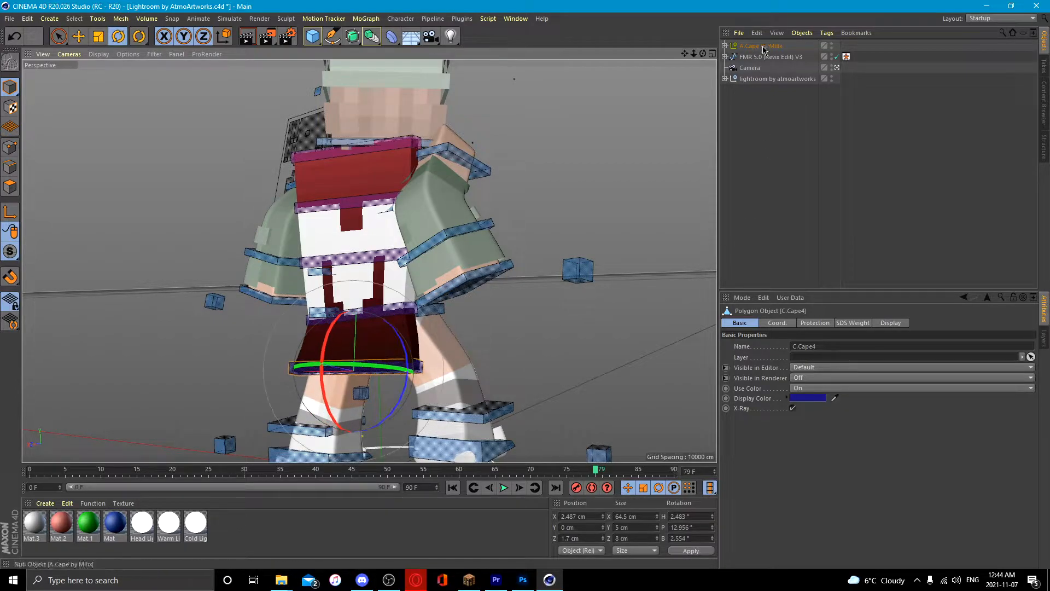
Delete the whole cape rig from the scene
click(766, 47)
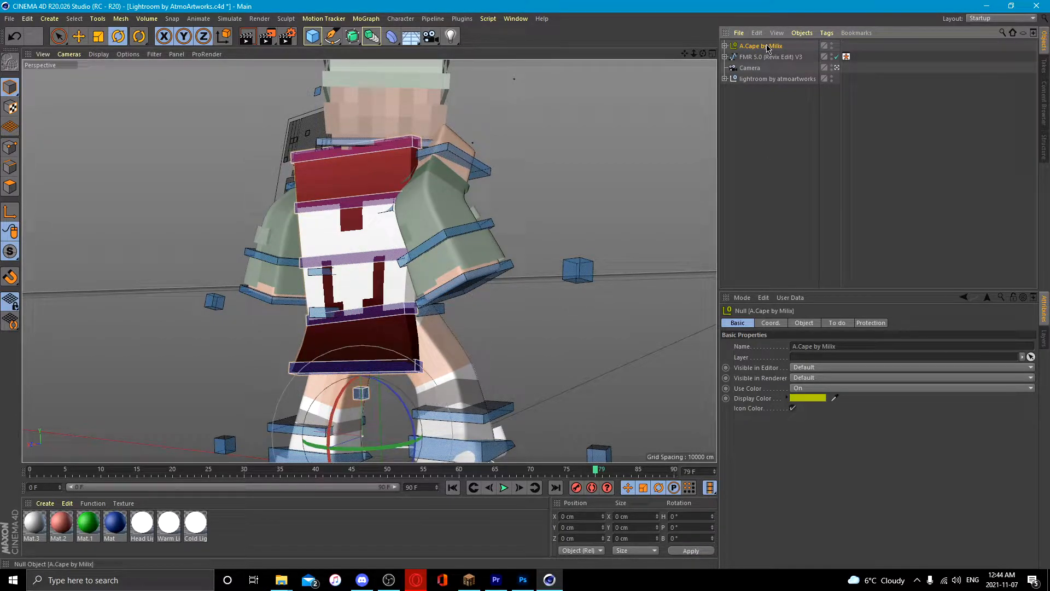
key(Delete)
drag(703, 53, 677, 66)
scroll(660, 88, down, 3)
scroll(642, 125, up, 3)
Load the diamond_sword preset from xnestorios.lib4d in the Sword Rig folder into the scene and close the Content Browser
mouse_move(281, 580)
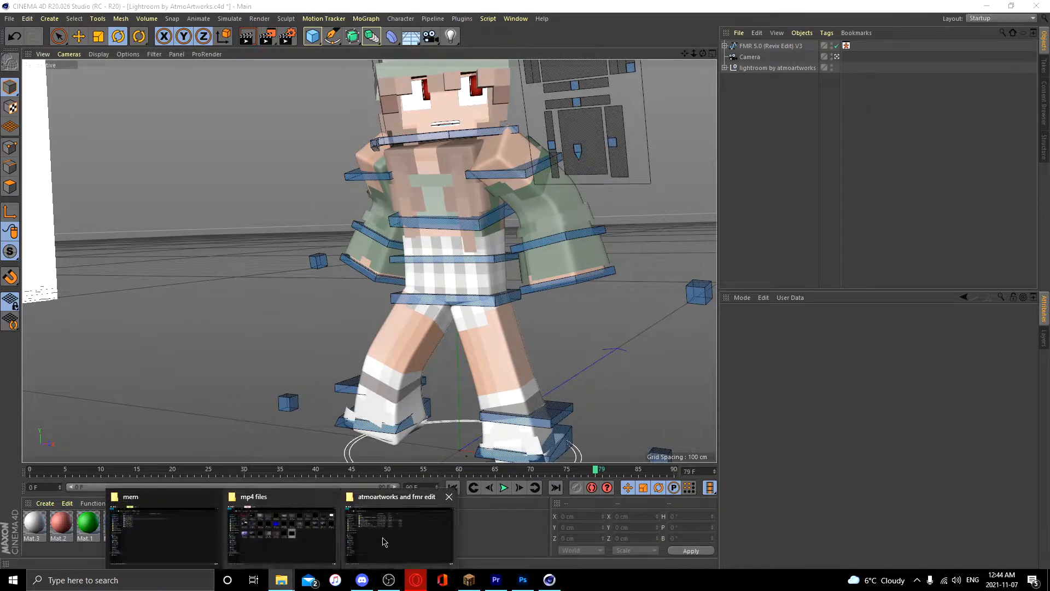
click(399, 525)
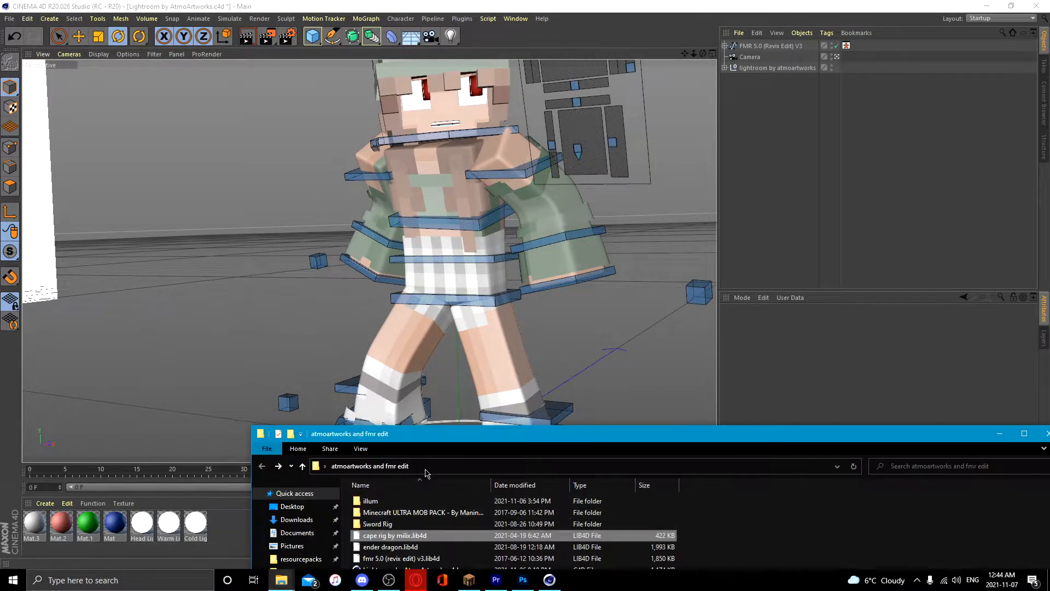
double_click(399, 524)
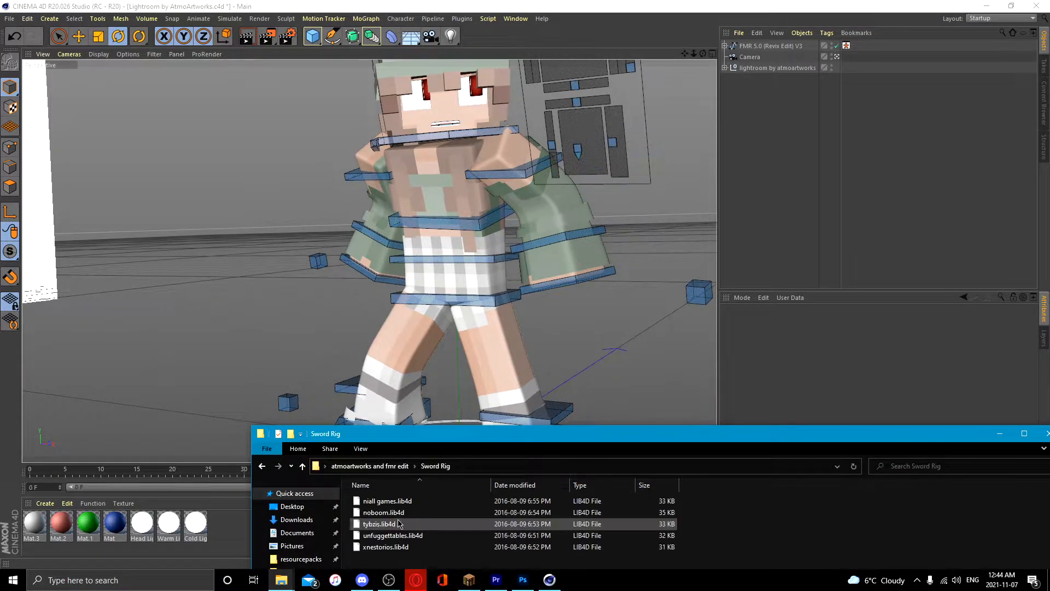
click(399, 548)
drag(381, 553, 432, 356)
double_click(585, 404)
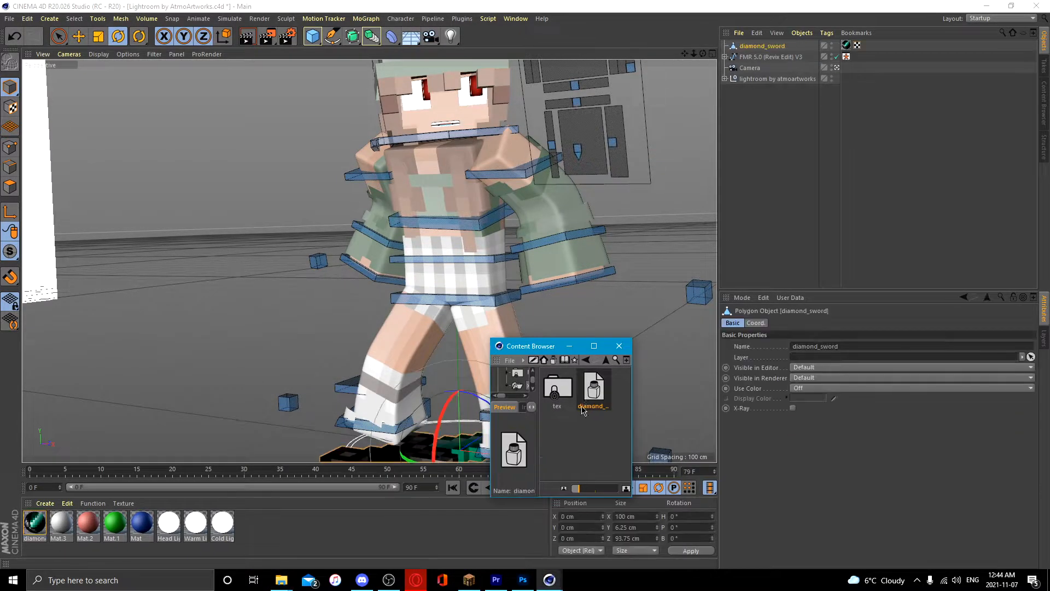
click(616, 359)
click(683, 346)
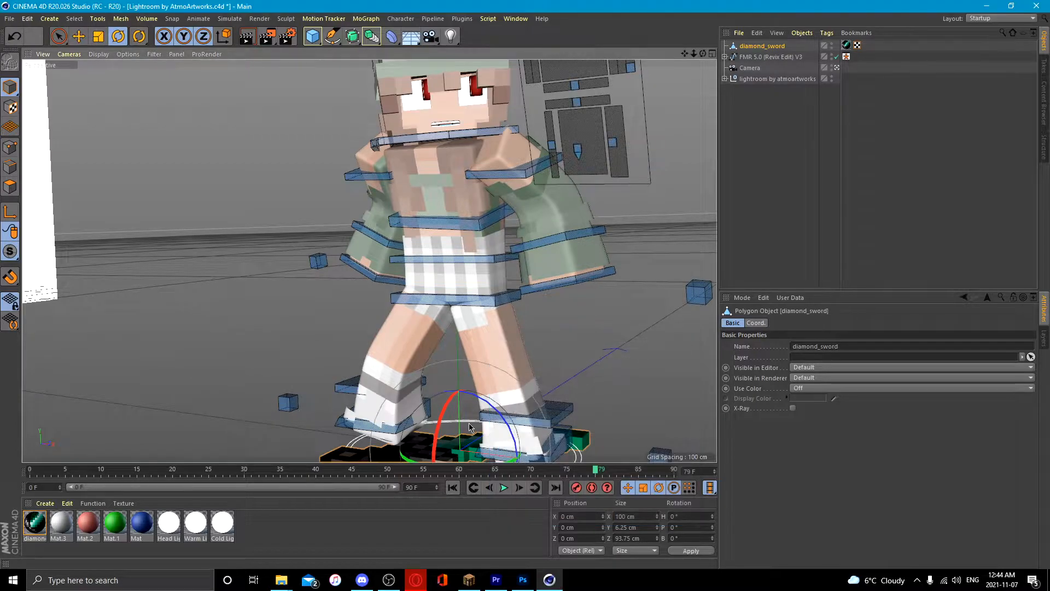
Rotate and move the diamond sword beside the character, at about X -94.3, Y 83.8, Z -51.2 cm
scroll(468, 411, down, 3)
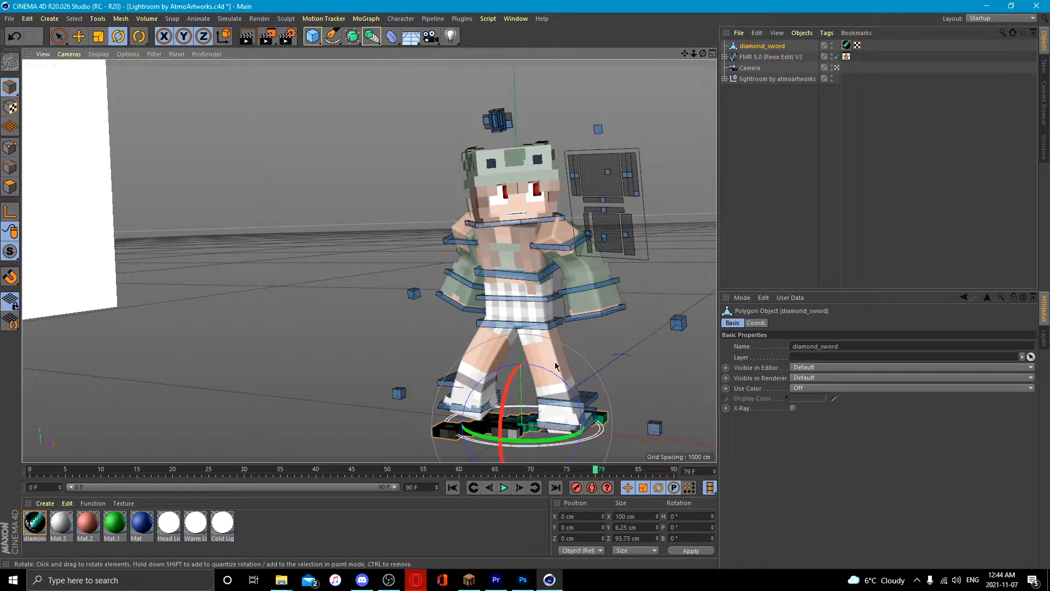
drag(514, 427, 557, 389)
drag(685, 53, 656, 1)
drag(533, 354, 381, 276)
click(86, 37)
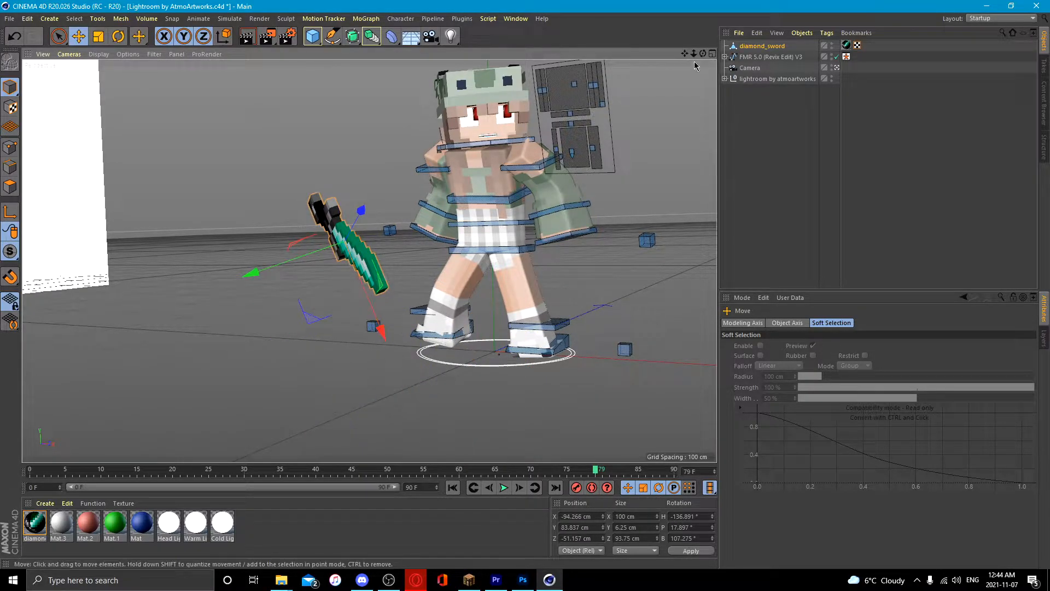
Nudge the diamond sword beside the character's hand and delete it from the scene
drag(704, 55, 604, 100)
mouse_move(334, 229)
mouse_down()
mouse_move(408, 186)
mouse_move(328, 214)
mouse_up()
drag(703, 54, 594, 93)
mouse_move(226, 265)
mouse_down()
mouse_move(315, 230)
mouse_move(224, 262)
mouse_up()
key(Delete)
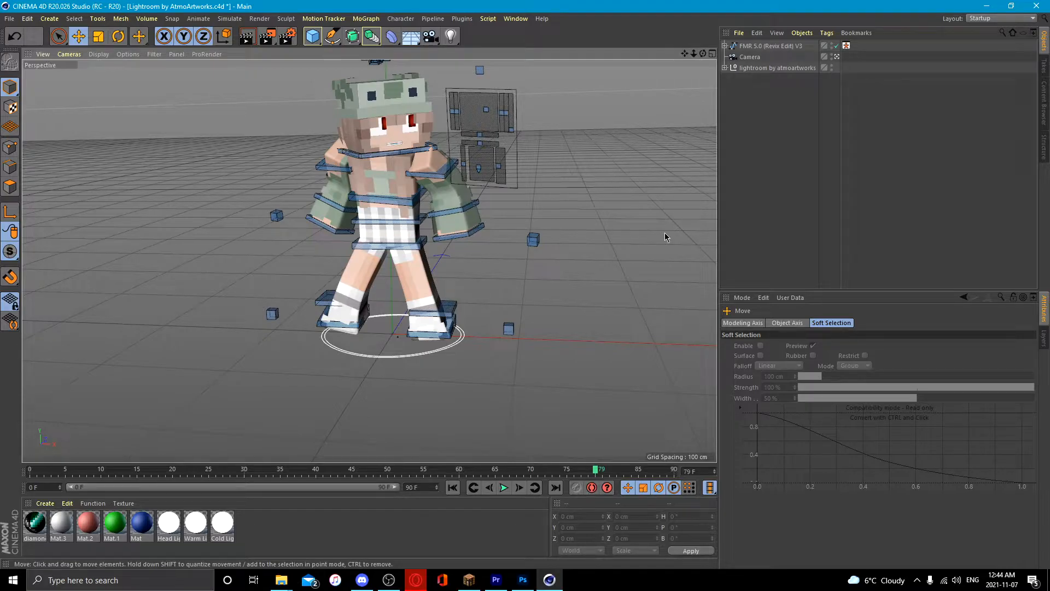
Examine the posed character from several angles and distances
alt+right_drag(279, 170, 339, 162)
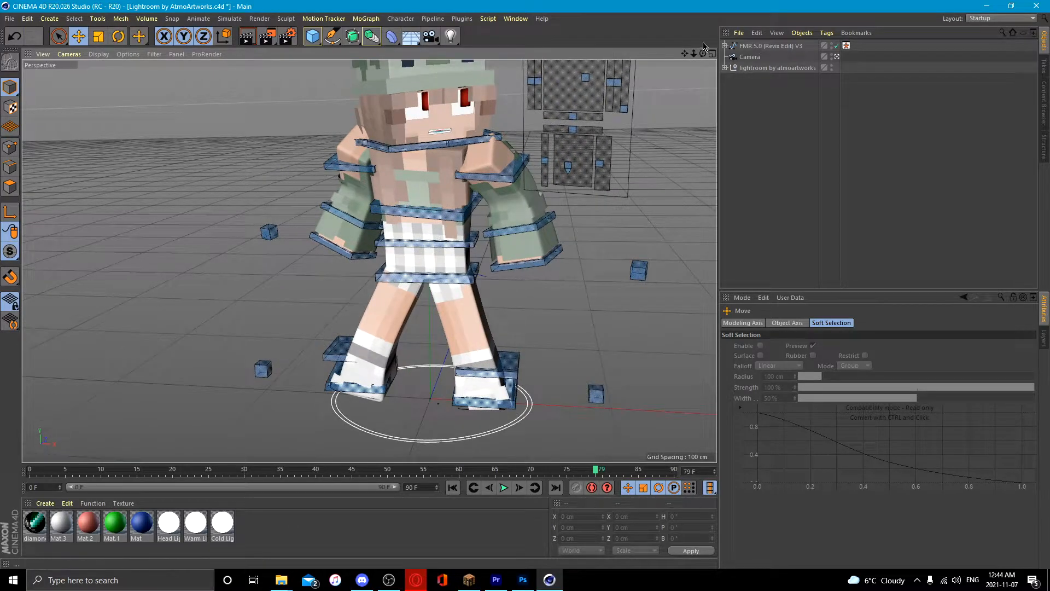
drag(704, 53, 681, 52)
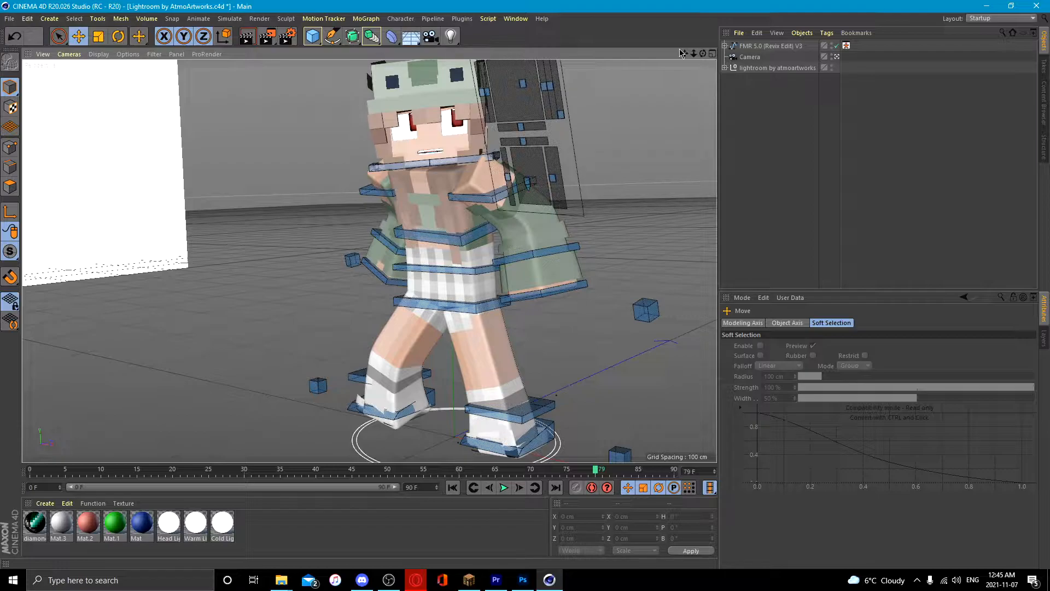
scroll(623, 142, down, 3)
scroll(624, 142, up, 4)
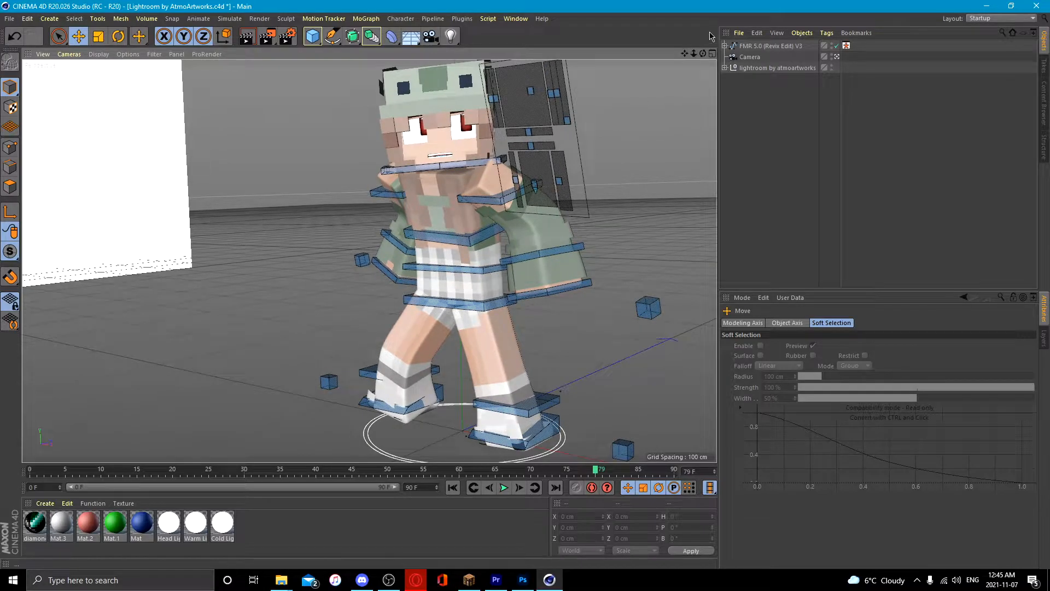
drag(693, 53, 667, 132)
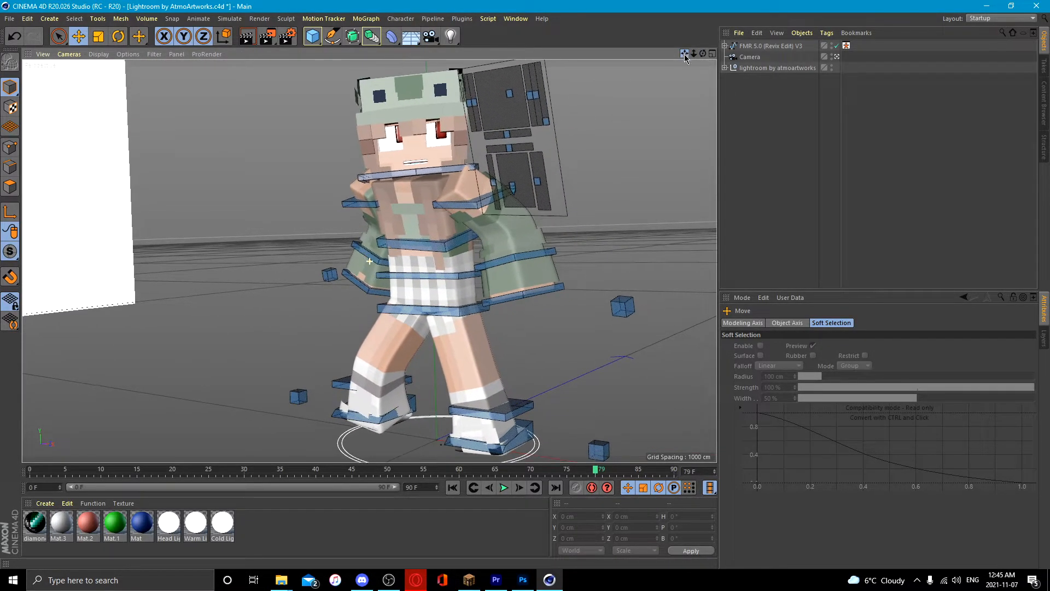
mouse_move(703, 53)
mouse_down()
mouse_move(675, 62)
mouse_move(705, 57)
mouse_move(679, 64)
mouse_move(704, 54)
mouse_move(688, 55)
mouse_up()
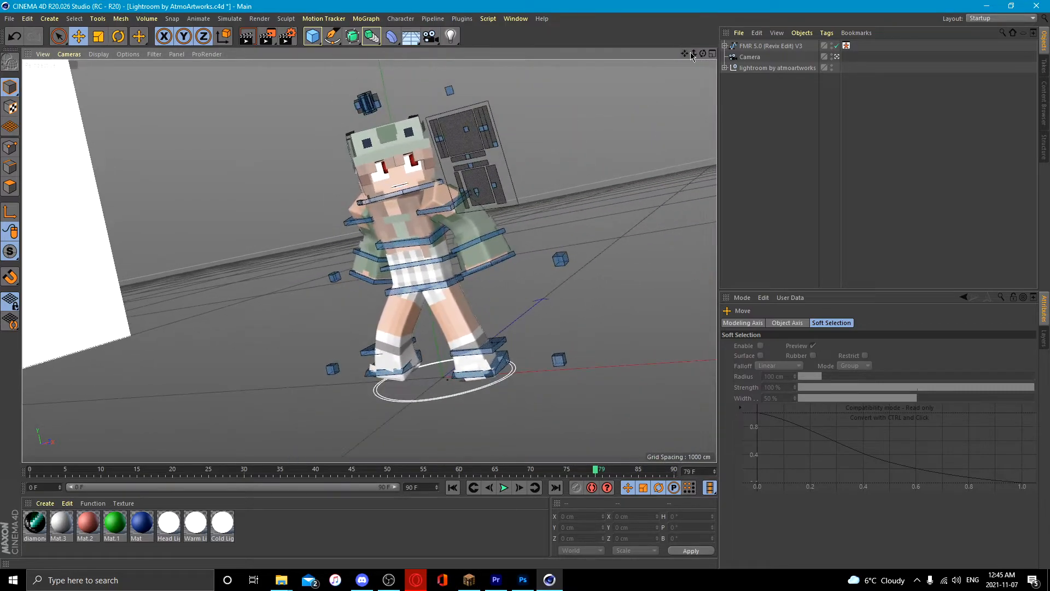
Compare the four-view layout with the single perspective view, ending in the perspective view
click(712, 53)
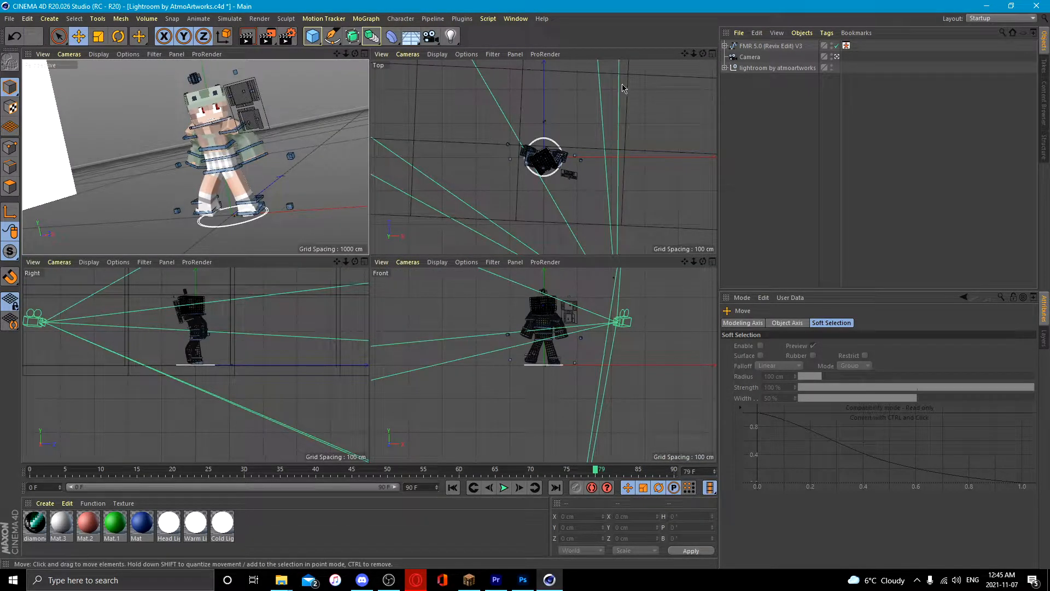
click(712, 54)
click(712, 53)
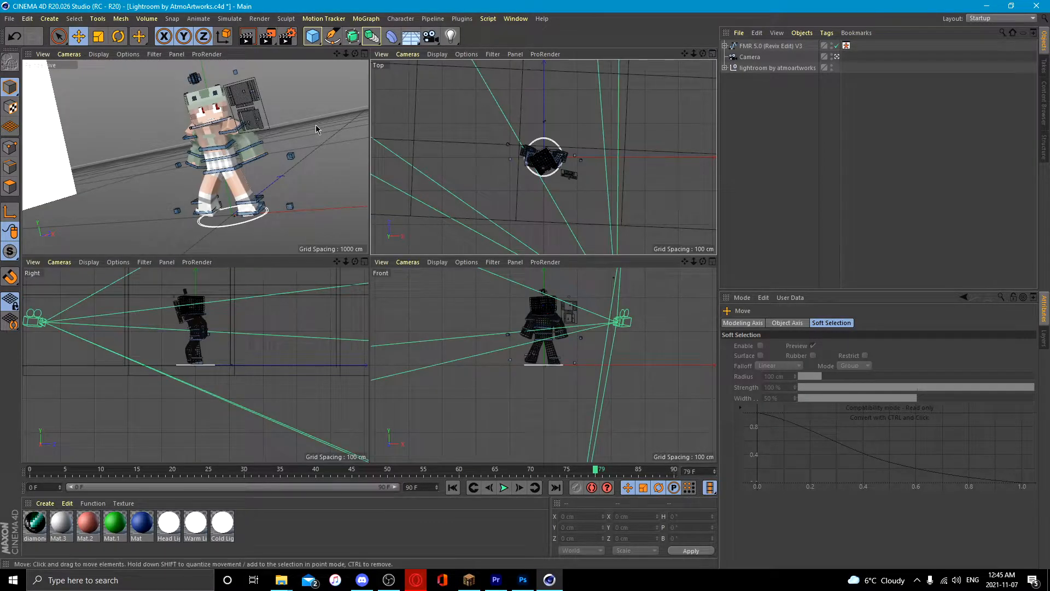
middle_click(316, 129)
middle_click(292, 211)
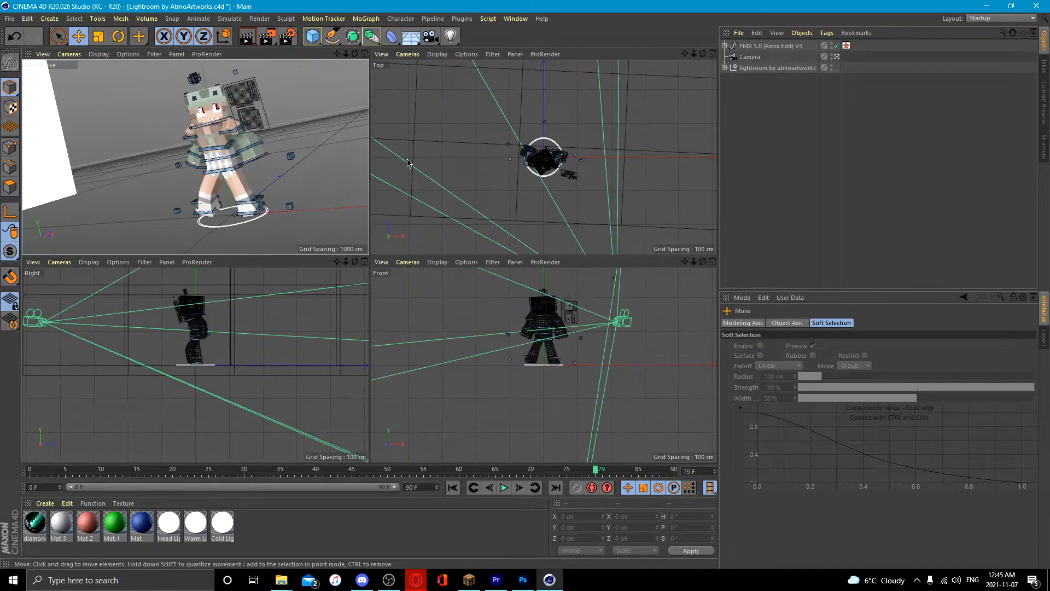
middle_click(281, 187)
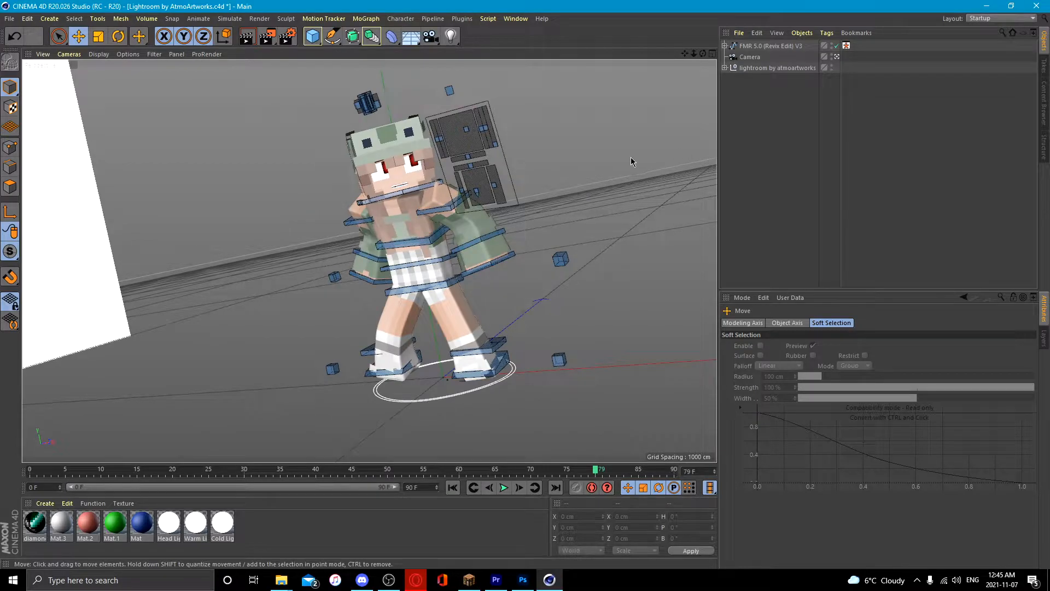
Frame the character closely and upright in the perspective view, from the hat down to the feet
scroll(633, 162, up, 3)
mouse_move(694, 54)
mouse_down()
mouse_move(684, 54)
mouse_move(702, 54)
mouse_up()
mouse_move(703, 54)
right_down()
mouse_move(722, 55)
mouse_move(687, 55)
right_up()
right_click(709, 50)
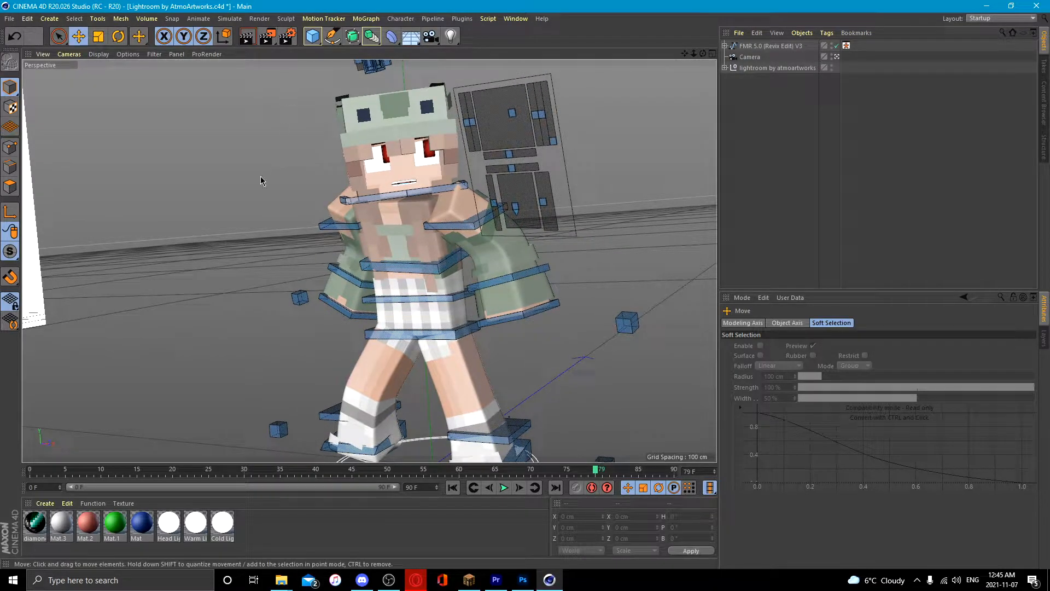
Review the render output settings, name the saved image file tutorial, and close the render settings
click(285, 39)
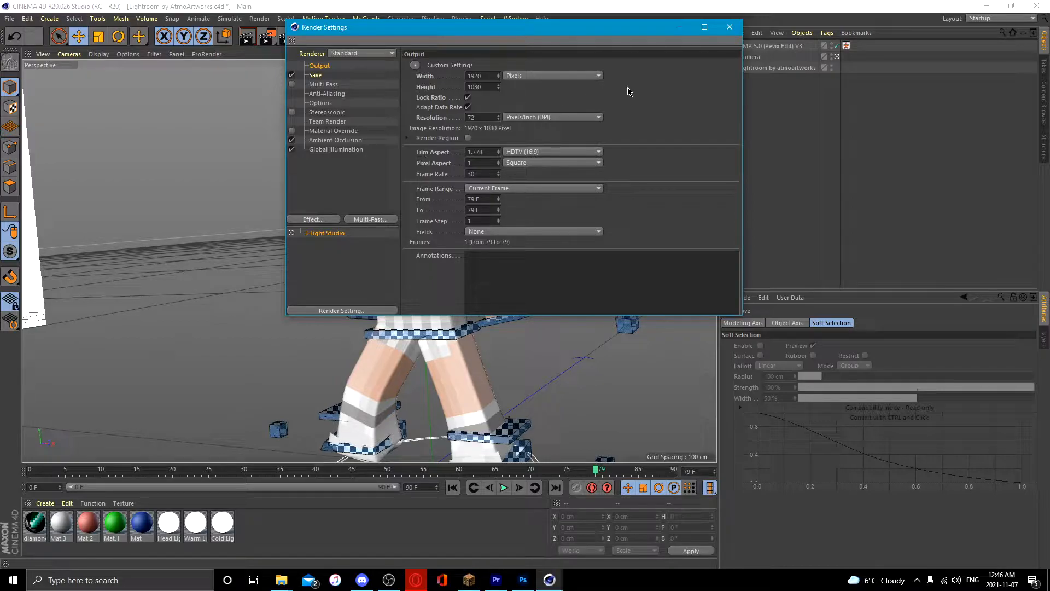
click(729, 28)
click(287, 37)
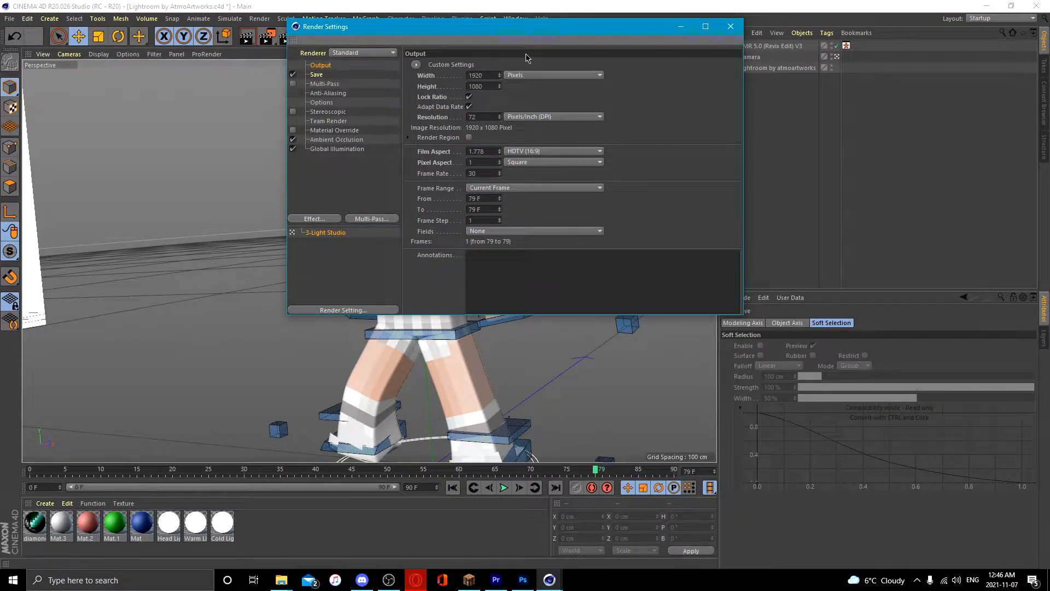
click(317, 75)
drag(569, 87, 539, 81)
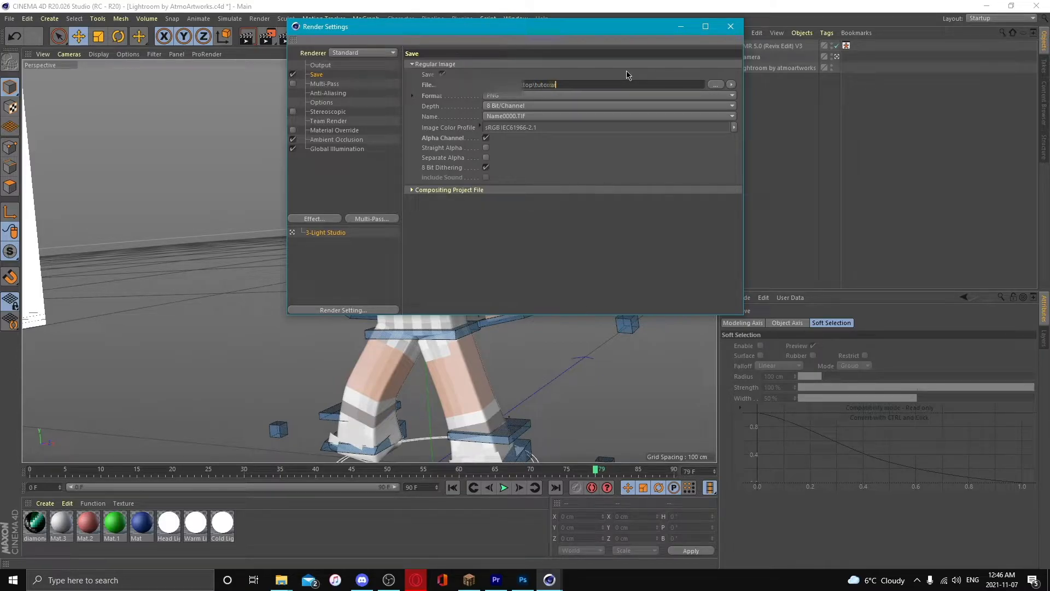
click(730, 26)
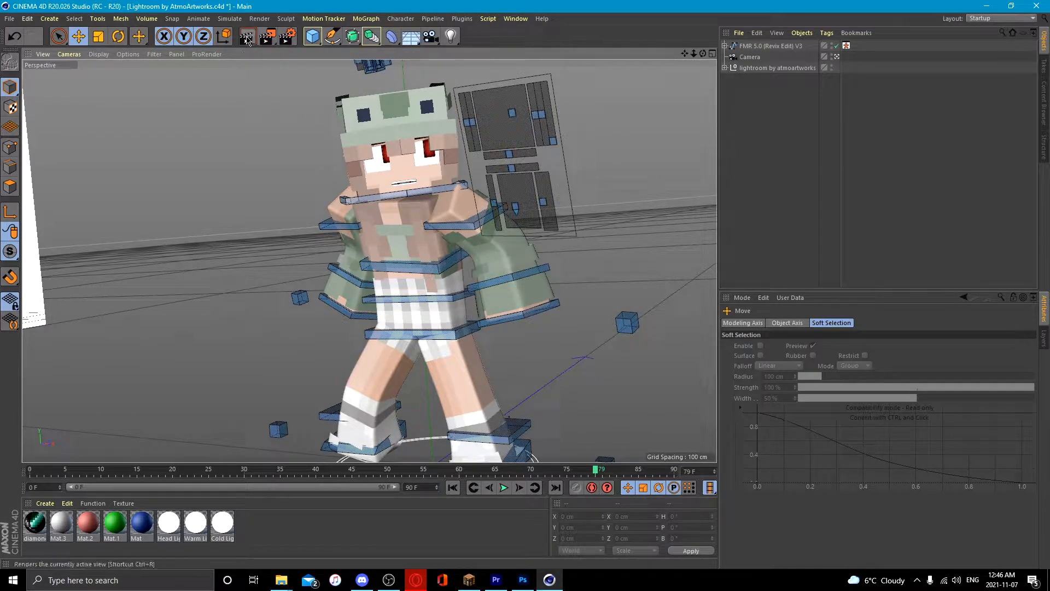
Start a preview render of the active view, cancel it, and render the frame to the Picture Viewer
click(246, 37)
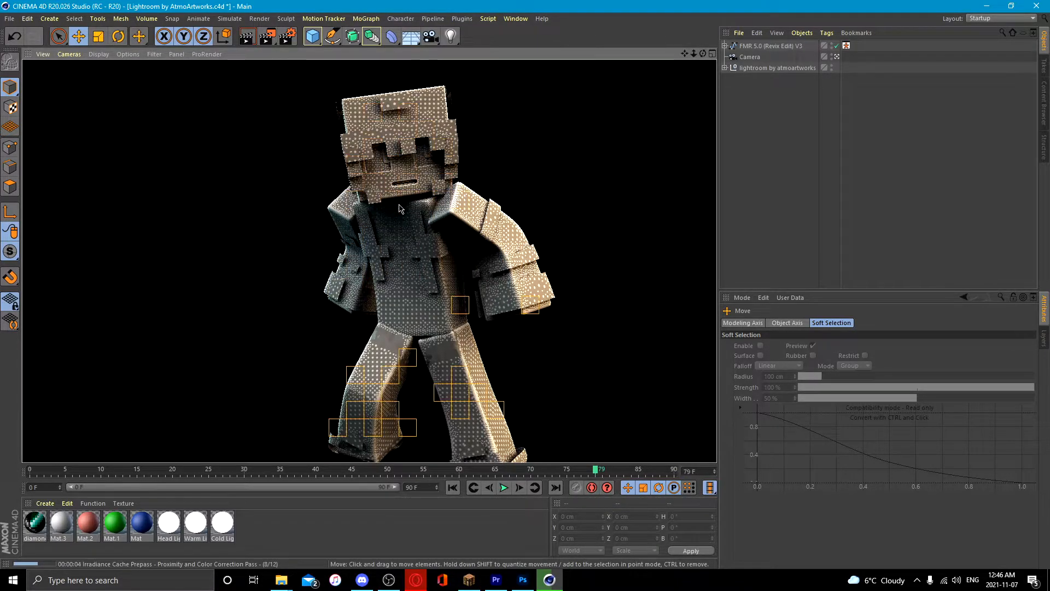
click(435, 189)
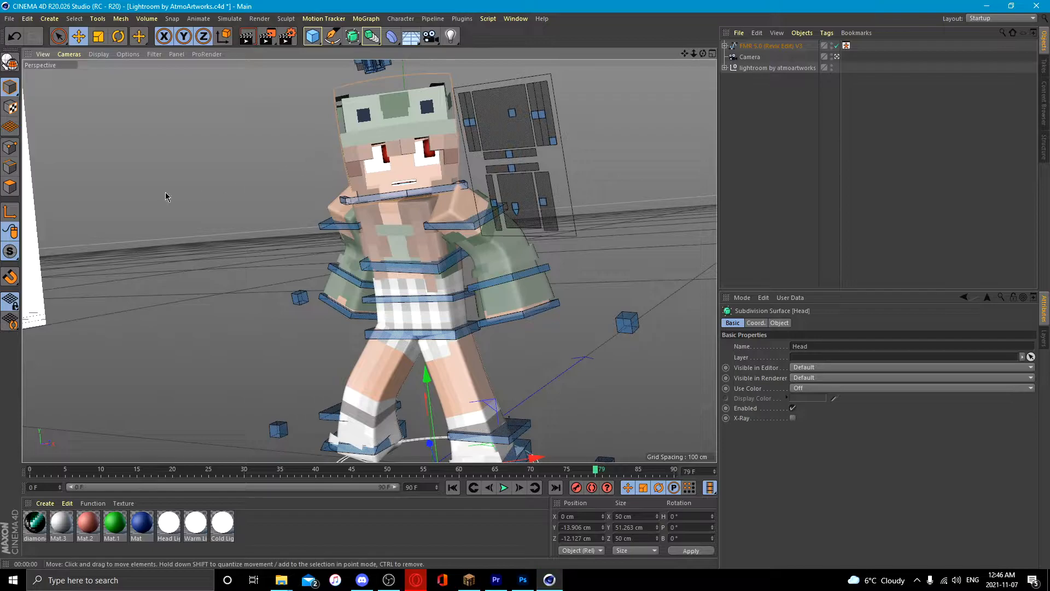
click(267, 37)
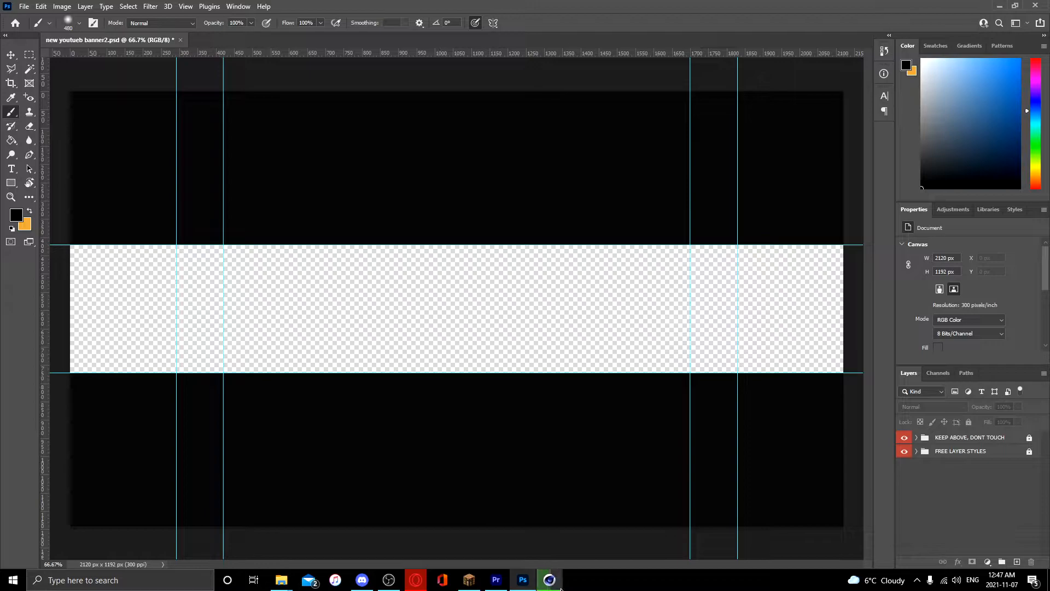
click(549, 580)
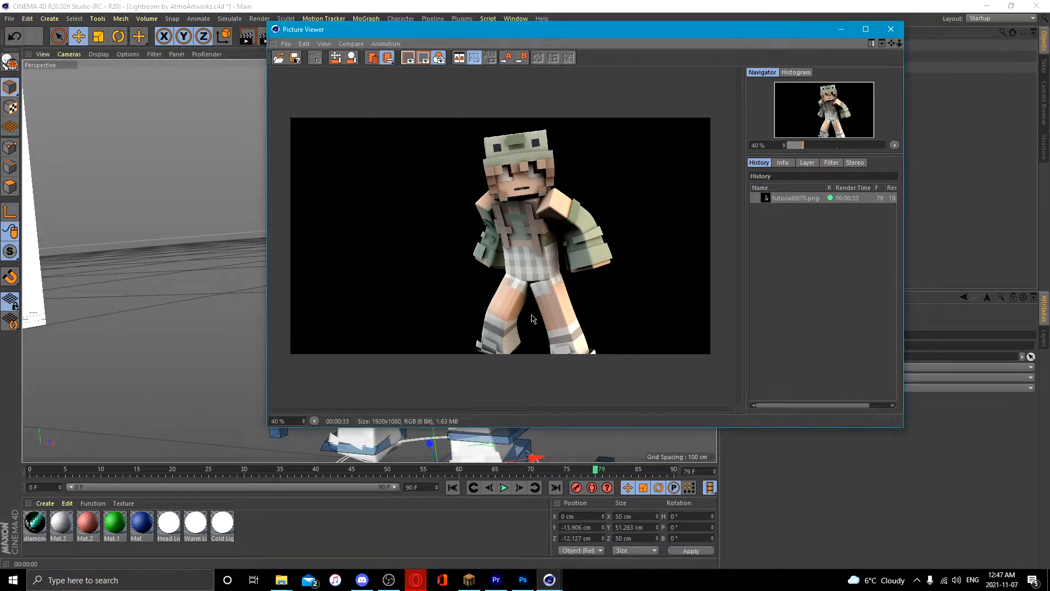
Inspect the rendered character image, close the Picture Viewer and clear the object selection
scroll(530, 272, down, 3)
scroll(530, 272, up, 2)
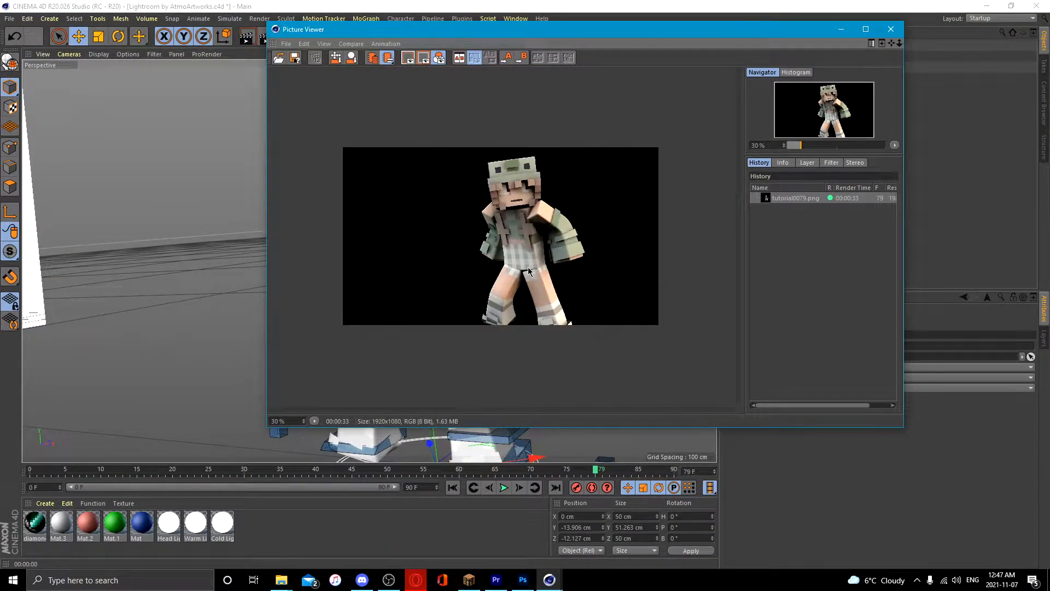
scroll(499, 248, up, 1)
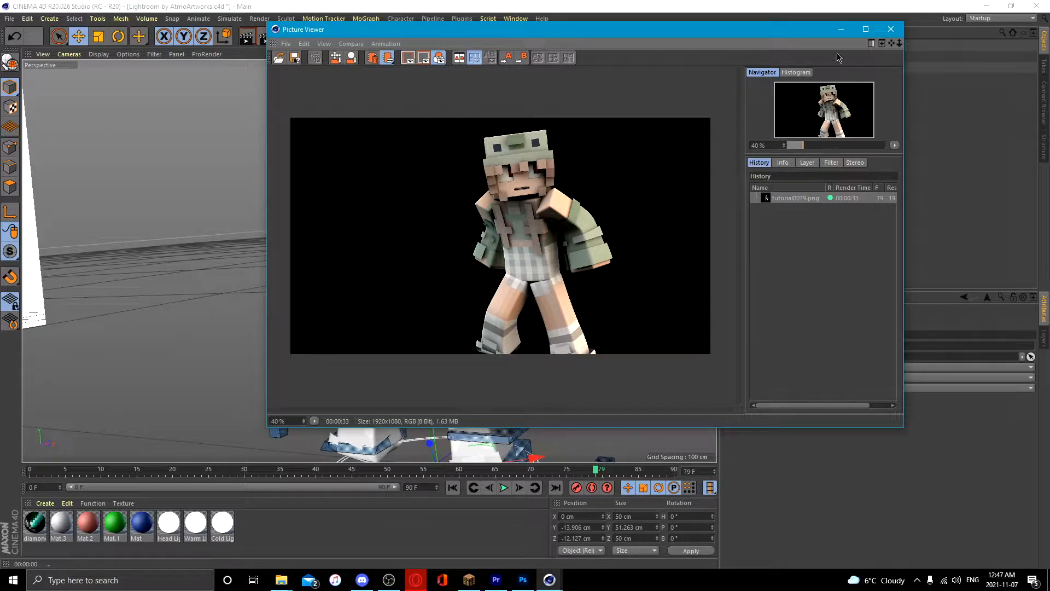
click(865, 29)
click(1037, 6)
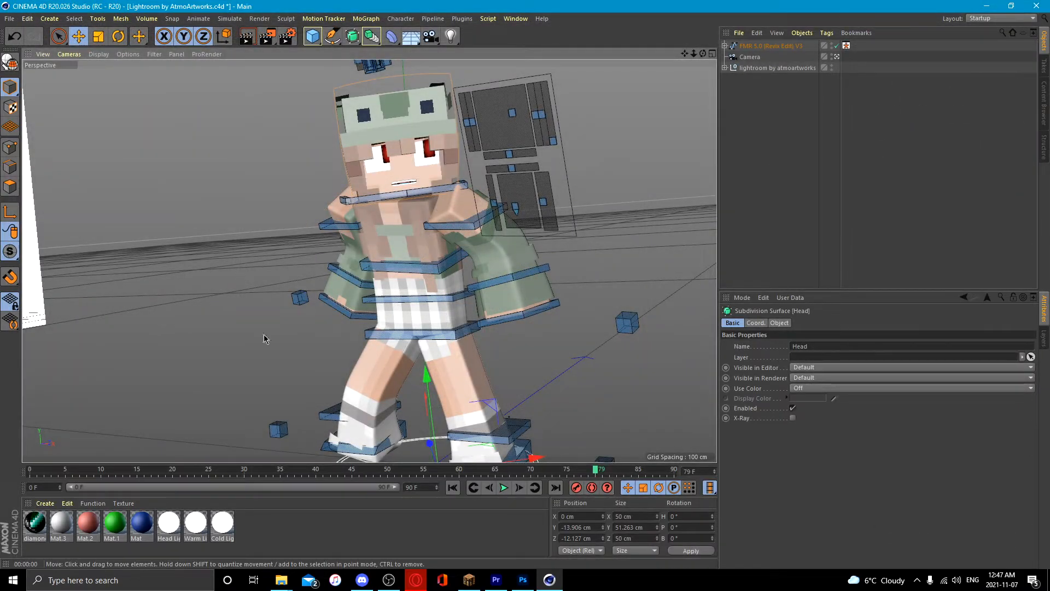
click(243, 343)
scroll(244, 343, down, 4)
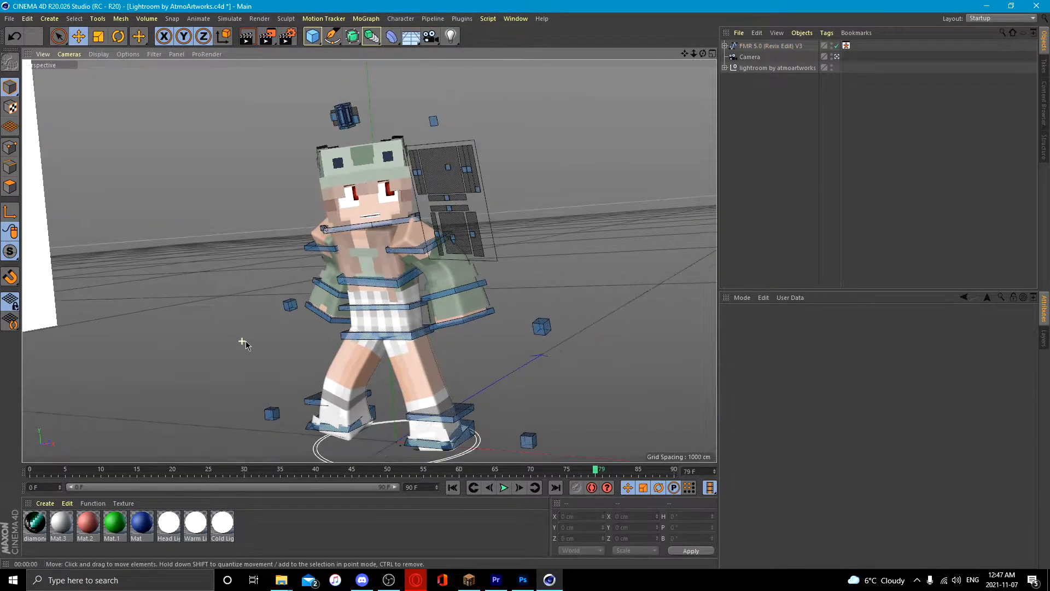
scroll(244, 349, up, 1)
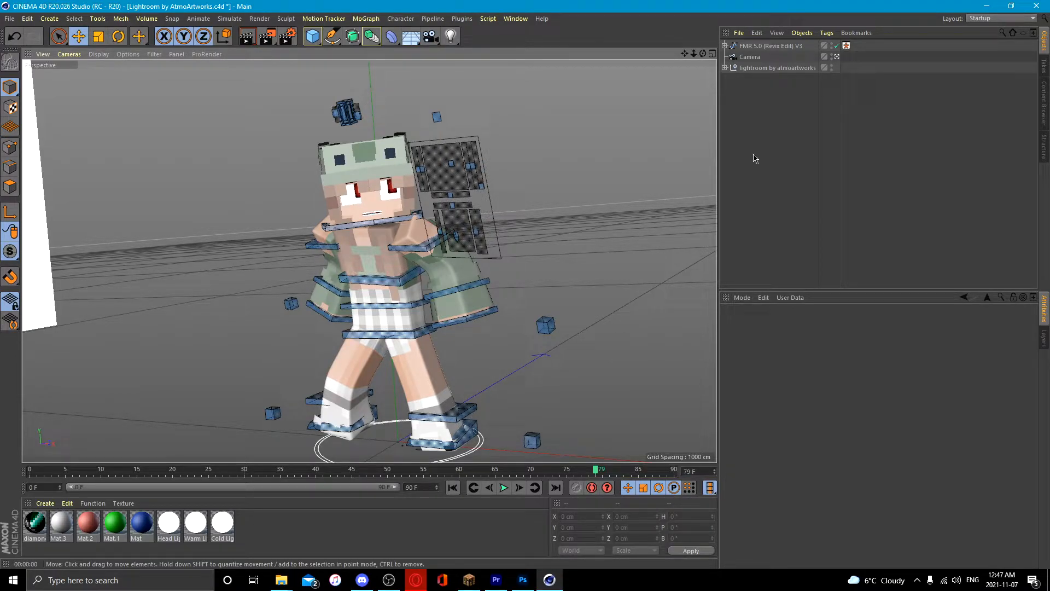
click(985, 6)
click(605, 371)
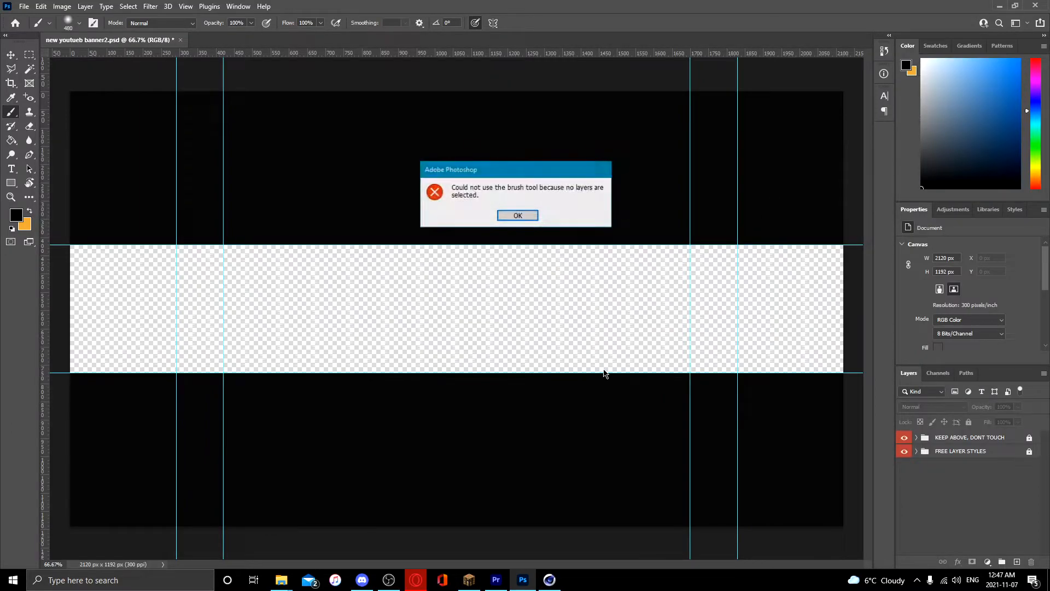
key(Return)
click(549, 579)
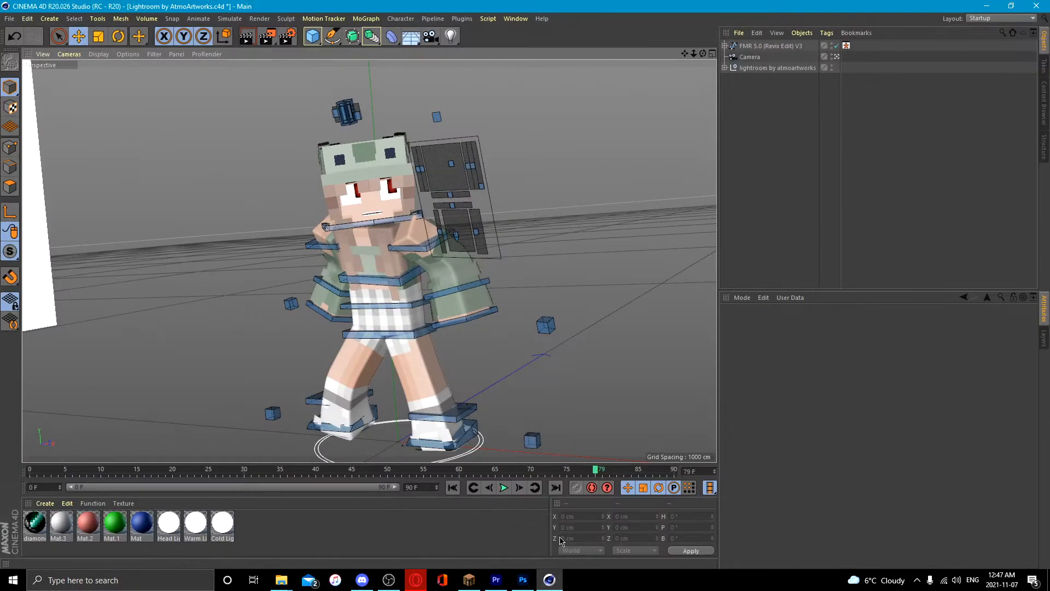
Delete the FMR 5.0 character rig and add a MoText object to the scene
click(774, 48)
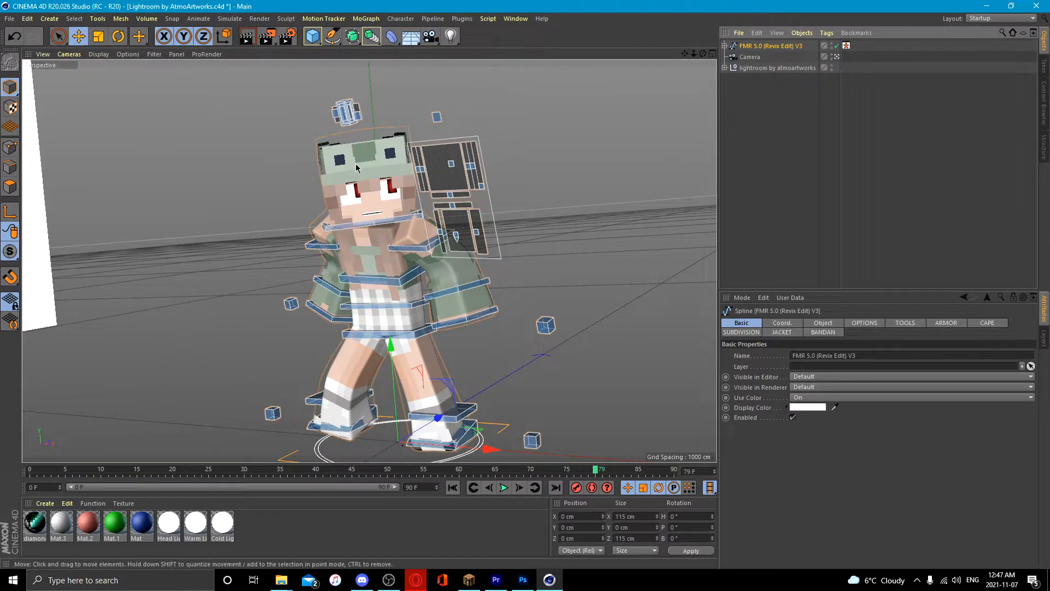
key(Delete)
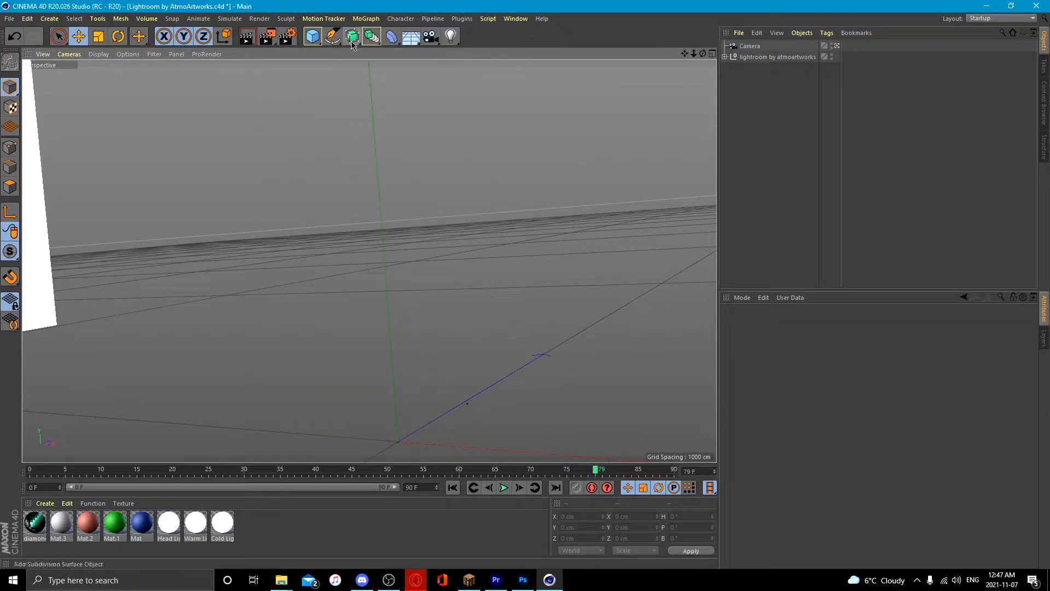
click(366, 20)
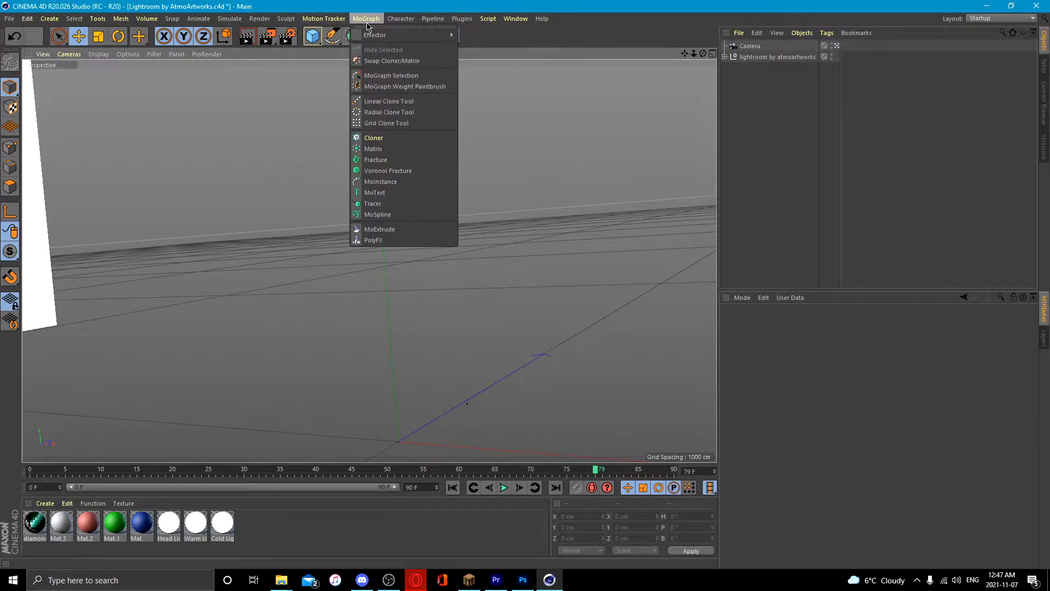
click(366, 20)
click(366, 20)
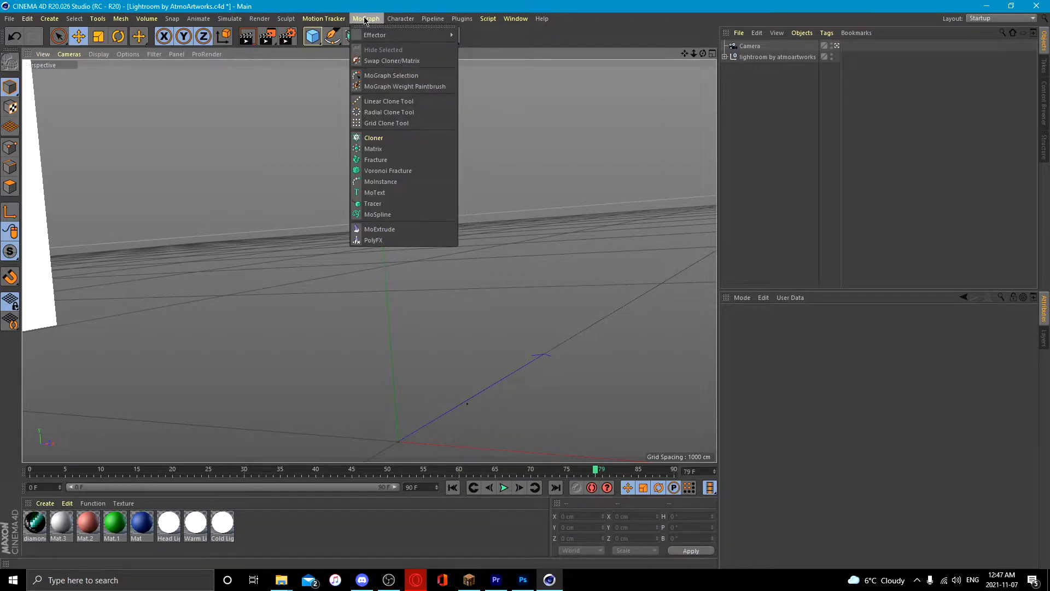
click(379, 193)
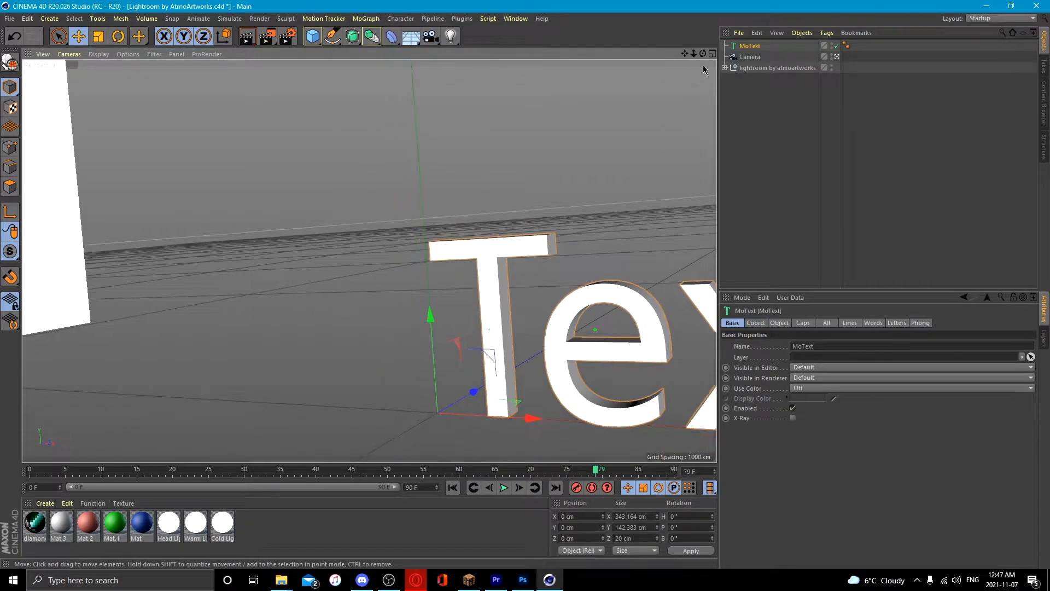
drag(703, 53, 617, 51)
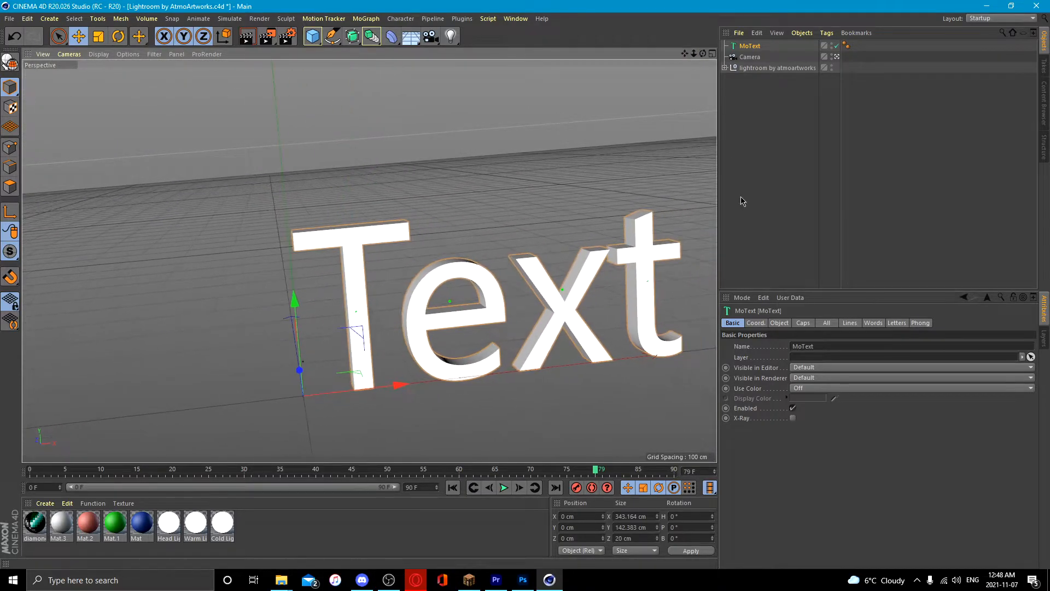
Set the MoText object's text to Tutorial in the Montserrat font
click(811, 327)
click(780, 324)
click(758, 322)
click(800, 323)
click(821, 319)
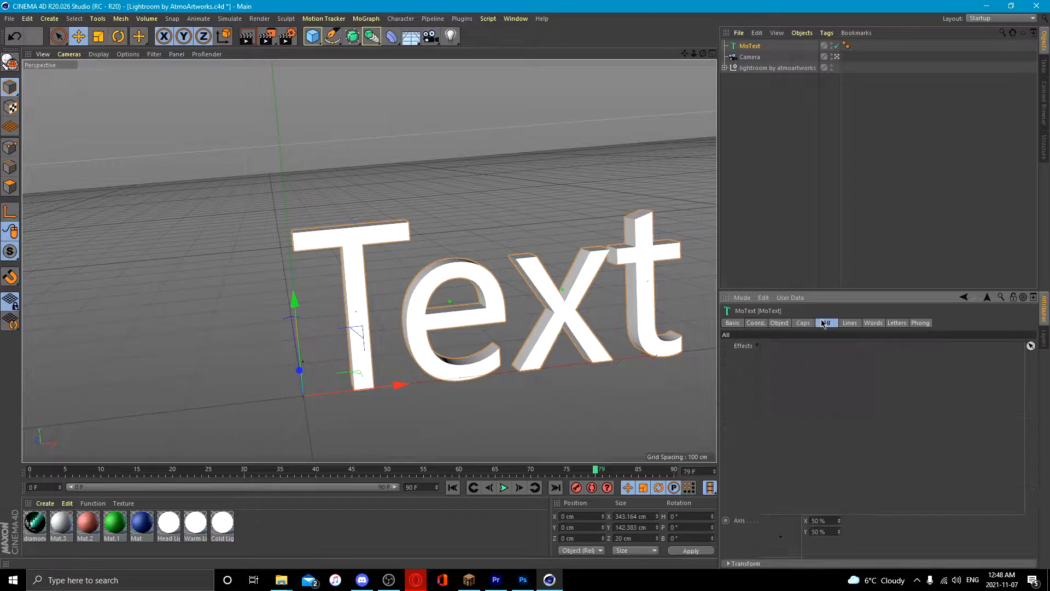
click(780, 323)
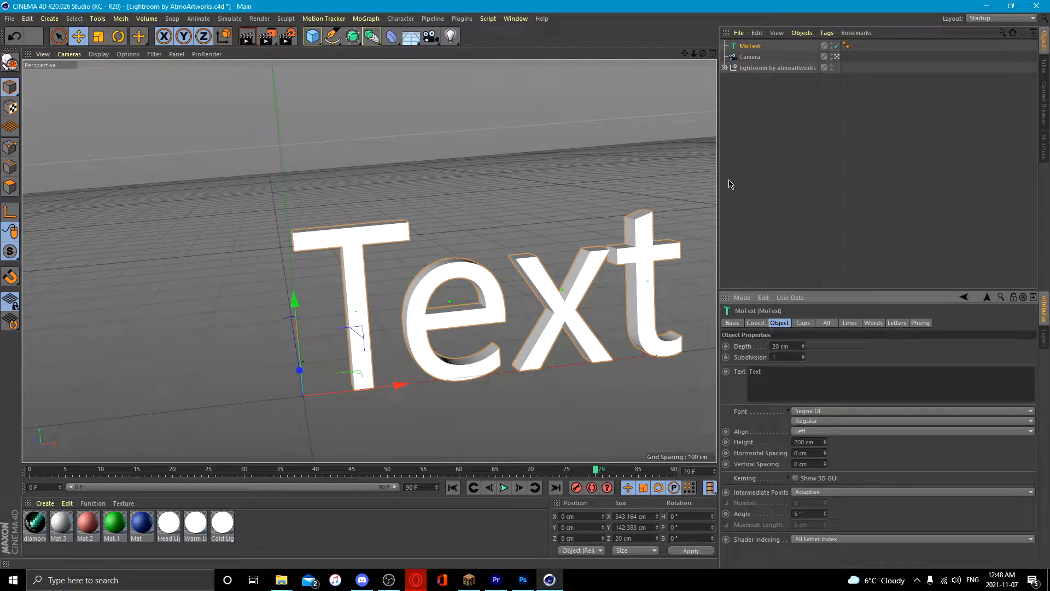
drag(781, 385, 740, 386)
click(644, 384)
drag(684, 54, 369, 261)
scroll(510, 277, down, 3)
drag(702, 53, 370, 261)
click(756, 46)
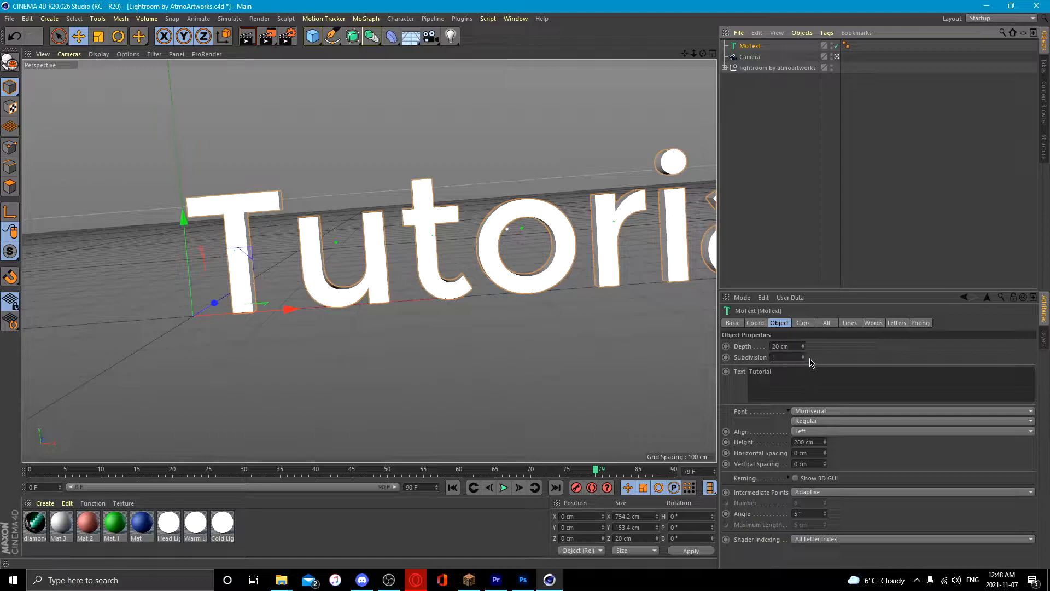
Set the text's depth to 76 cm, height to 153 cm and horizontal spacing to -14 cm
mouse_move(802, 346)
mouse_down()
mouse_move(803, 322)
mouse_move(803, 351)
mouse_up()
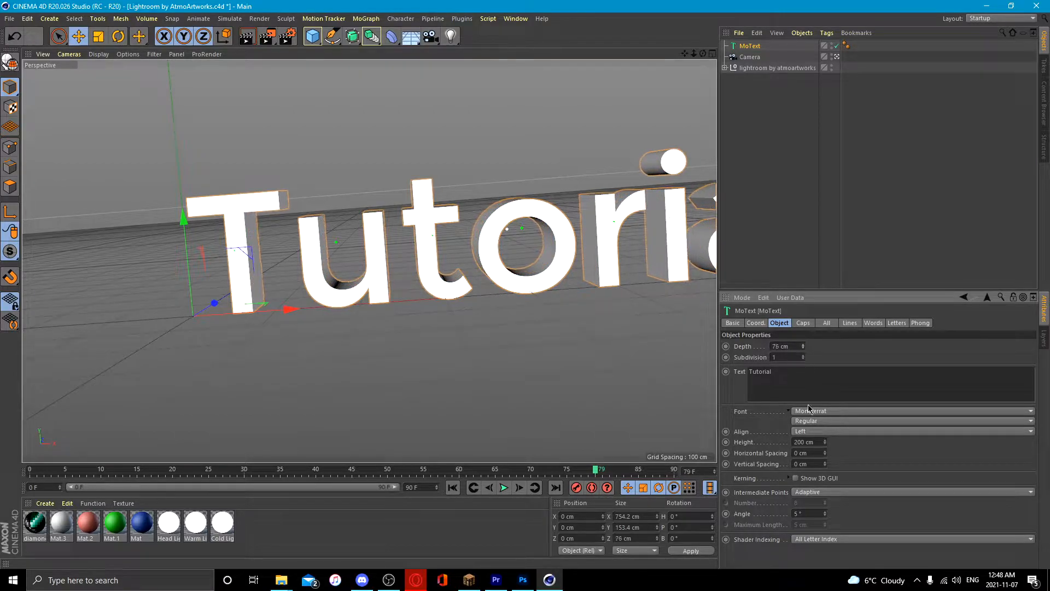
drag(825, 443, 825, 461)
click(646, 320)
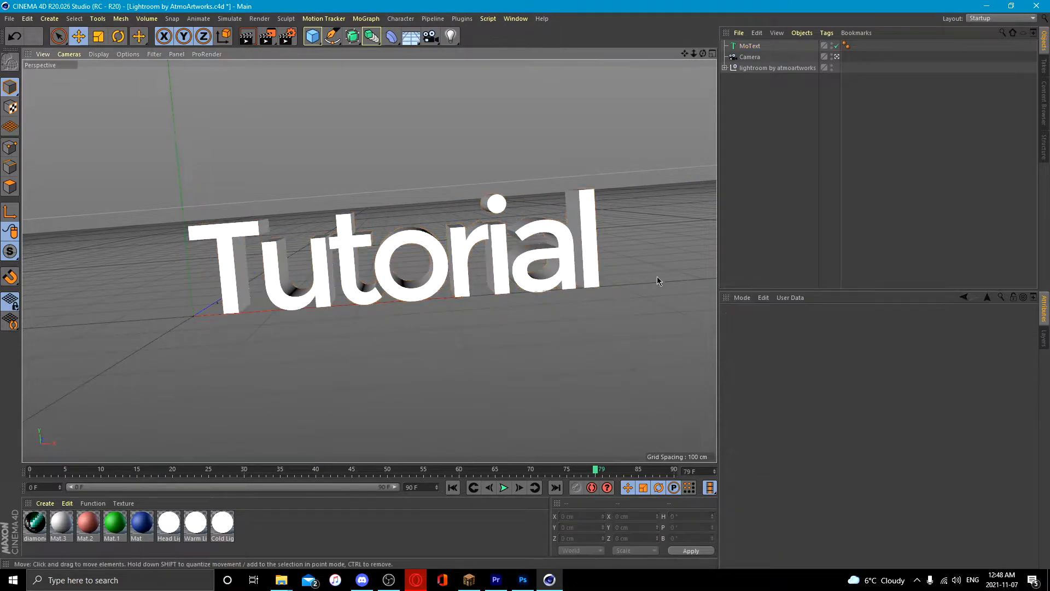
mouse_move(703, 54)
mouse_down()
mouse_move(704, 25)
mouse_move(730, 77)
mouse_move(705, 23)
mouse_move(696, 53)
mouse_move(717, 50)
mouse_up()
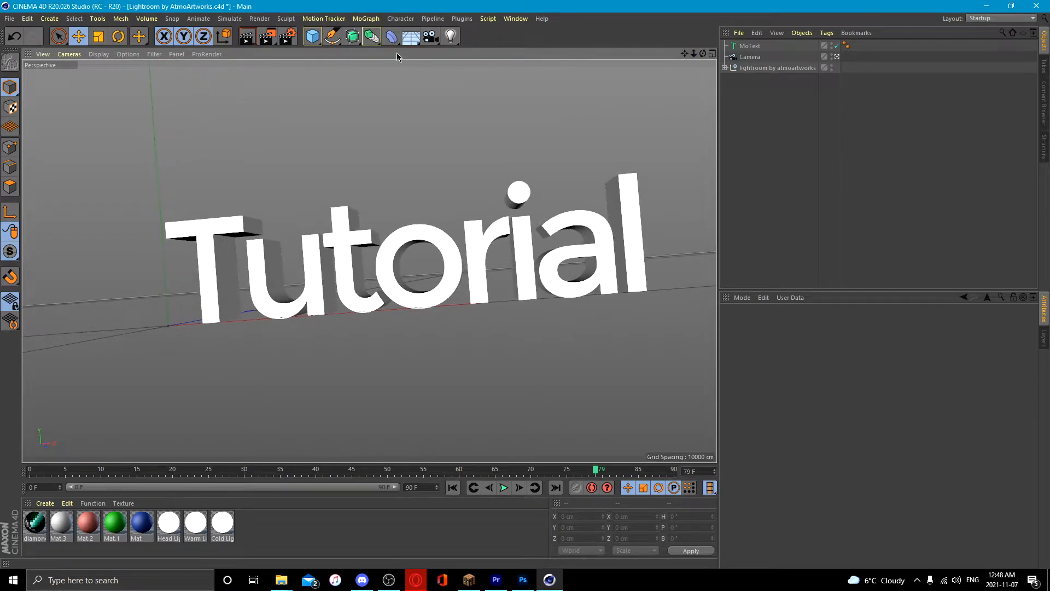
click(392, 36)
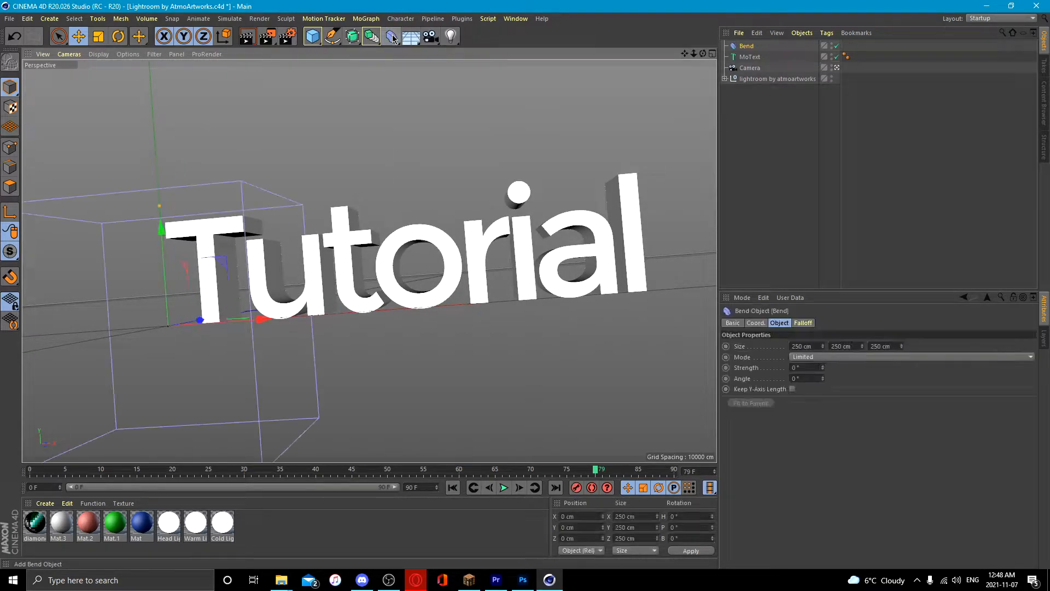
click(396, 42)
key(Delete)
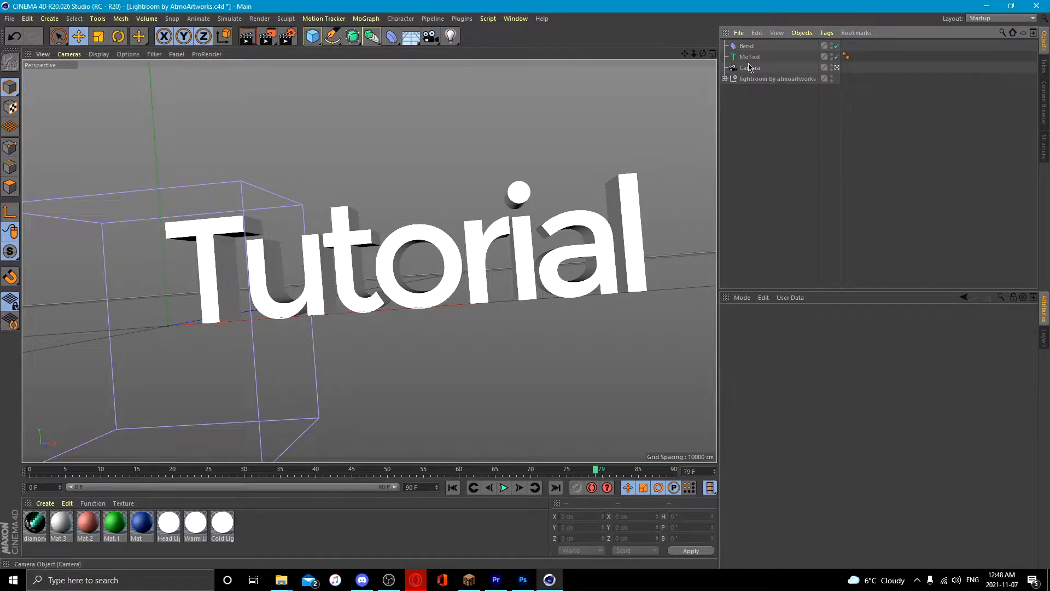
click(752, 47)
key(Delete)
click(391, 36)
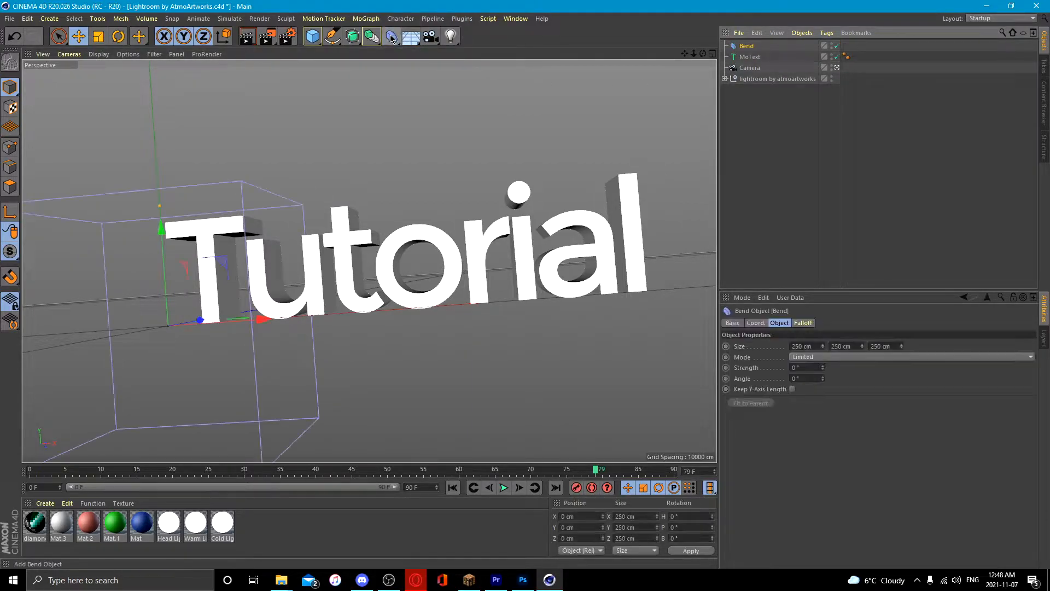
Add a Twist deformer and make it a child of the MoText object
click(399, 38)
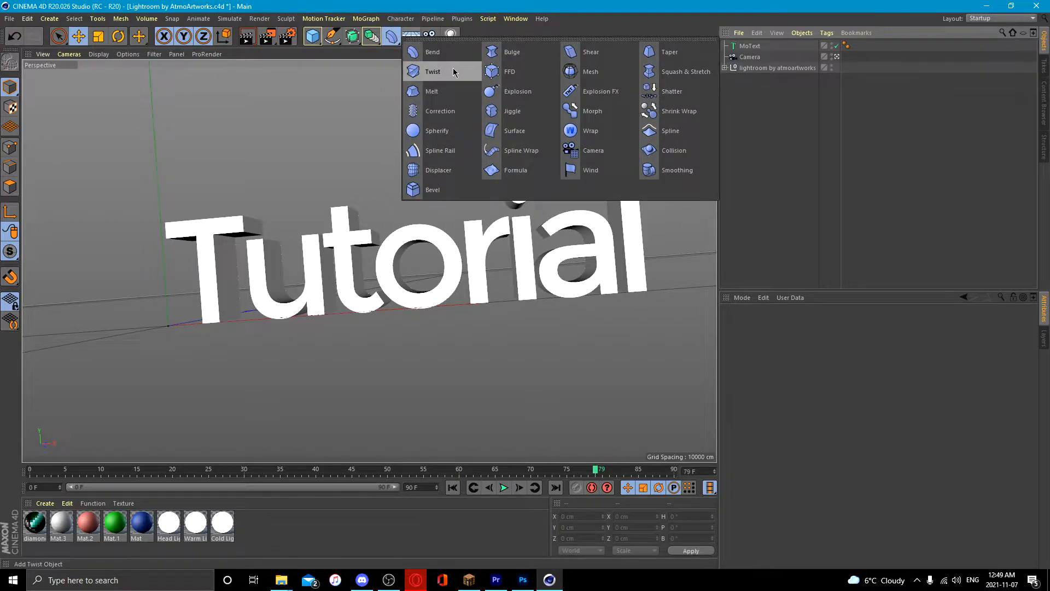
click(433, 71)
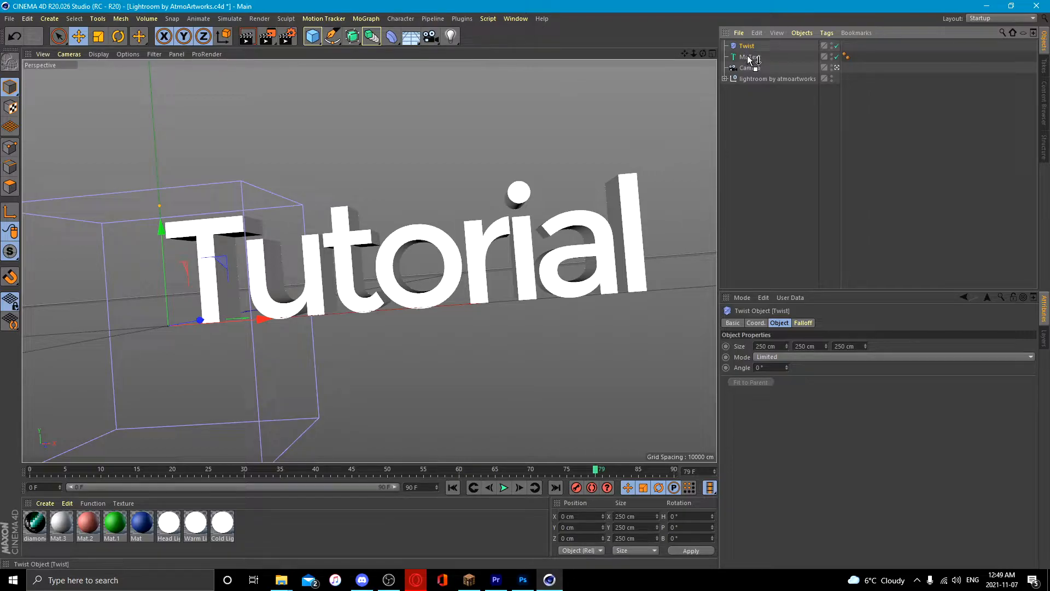
click(750, 46)
click(754, 57)
Resize the Twist deformer to 223 cm along X and reposition it around the first letters of the text
drag(303, 323, 324, 345)
alt+drag(269, 273, 237, 339)
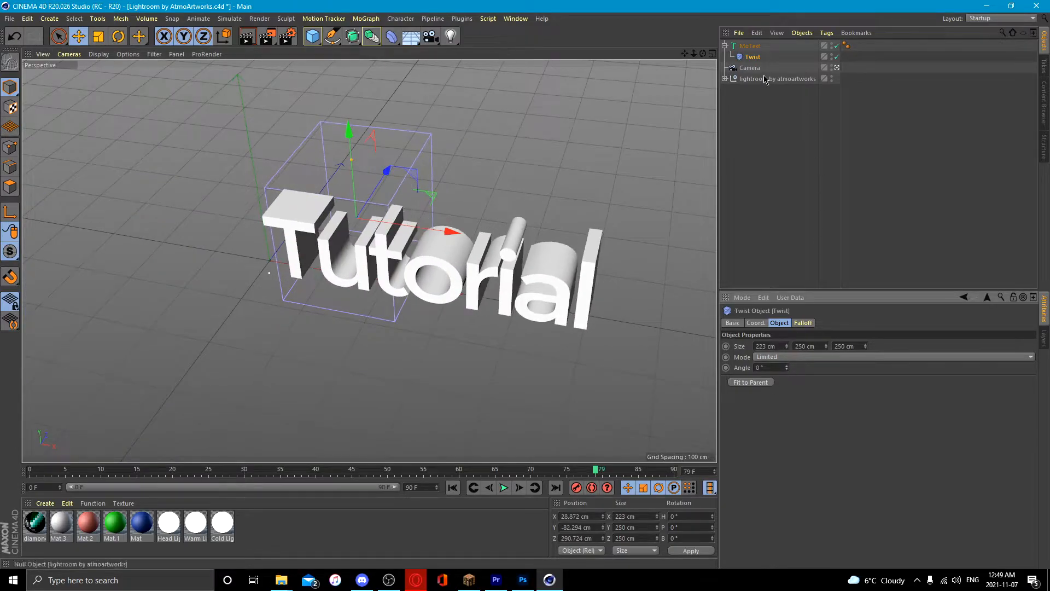
click(749, 46)
click(753, 58)
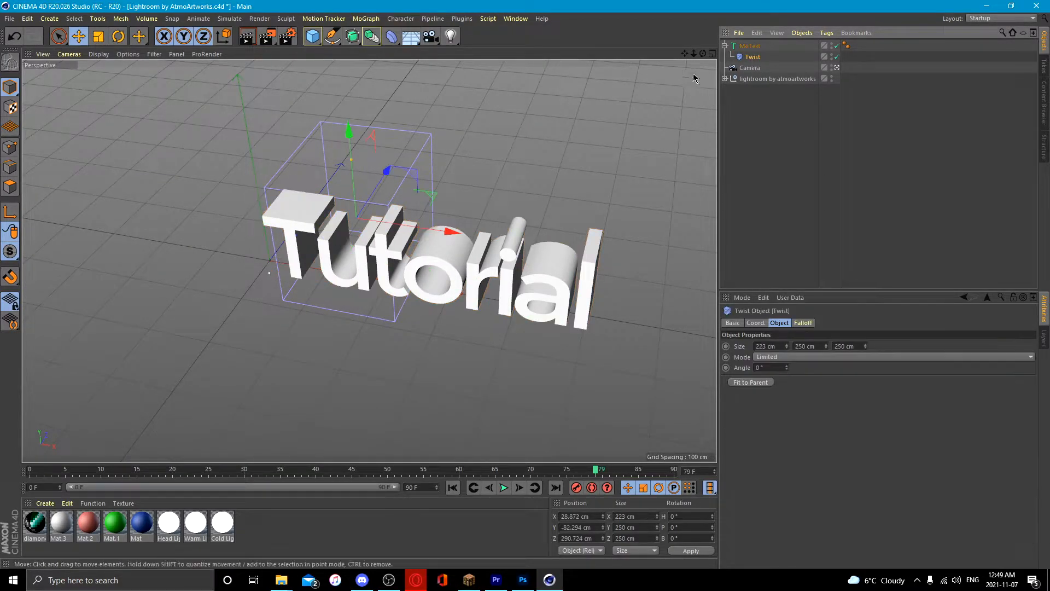
drag(703, 54, 704, 32)
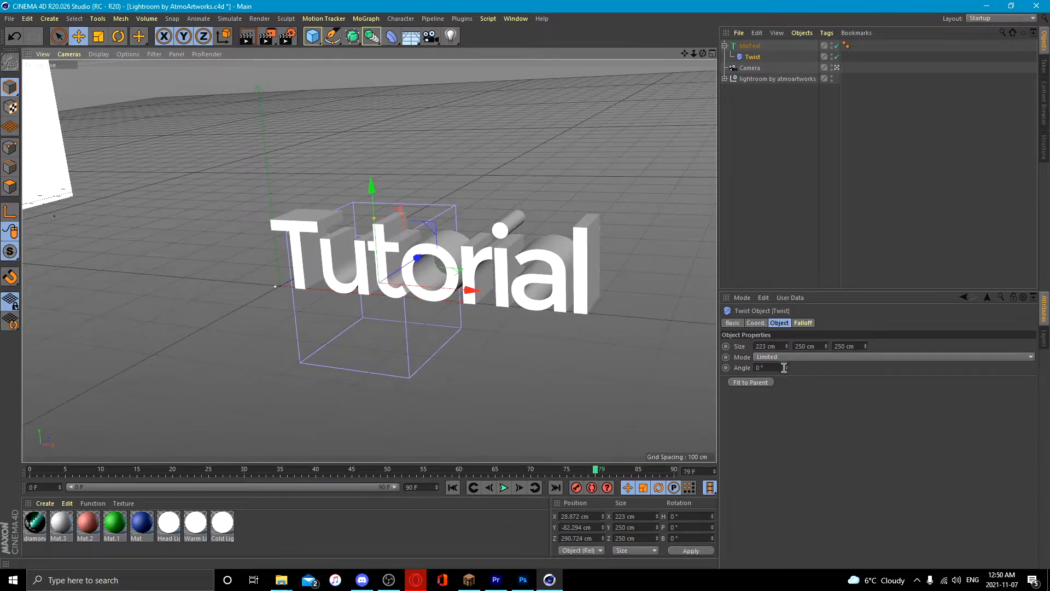
Set the Twist deformer's angle to 13° and move it about 181 cm toward the start of the text
mouse_move(784, 367)
mouse_down()
mouse_move(728, 367)
mouse_move(791, 367)
mouse_up()
drag(398, 338, 312, 357)
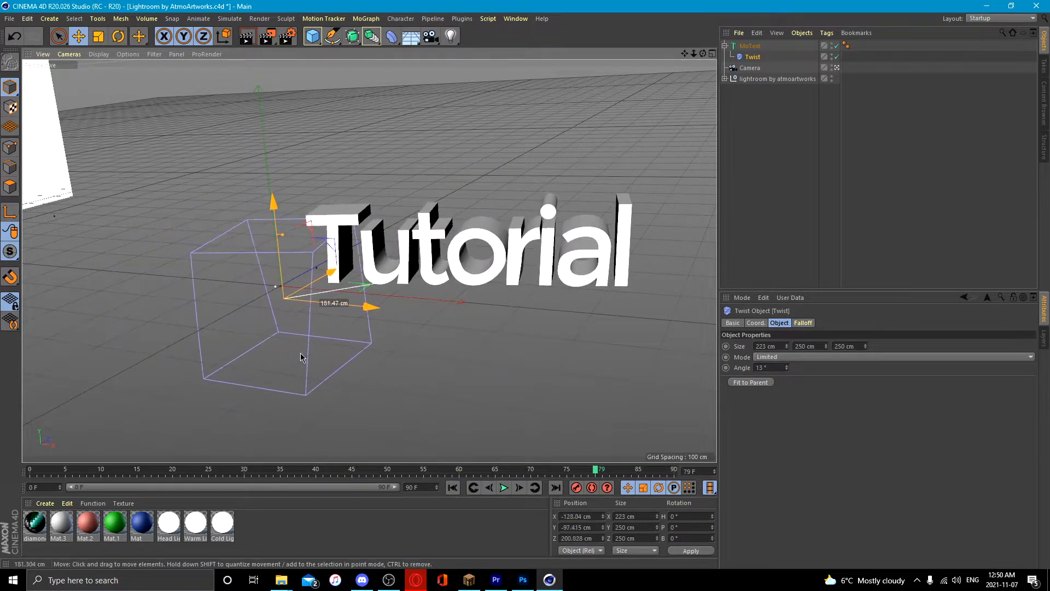
drag(704, 55, 443, 197)
Try a Bulge deformer at -12% strength as a child of the MoText object, and delete it
click(392, 39)
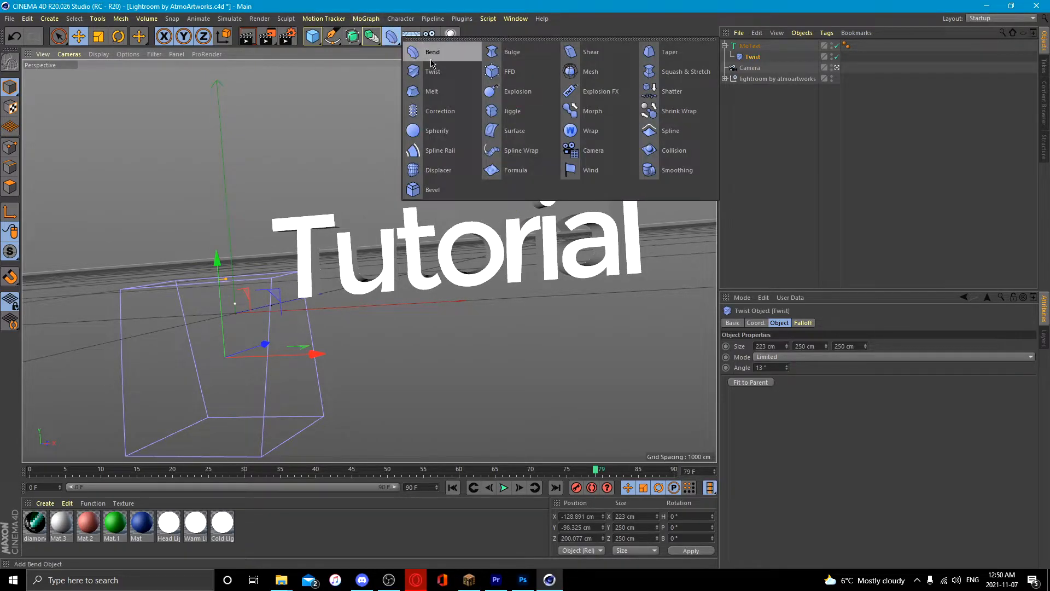
click(512, 53)
drag(275, 343, 421, 328)
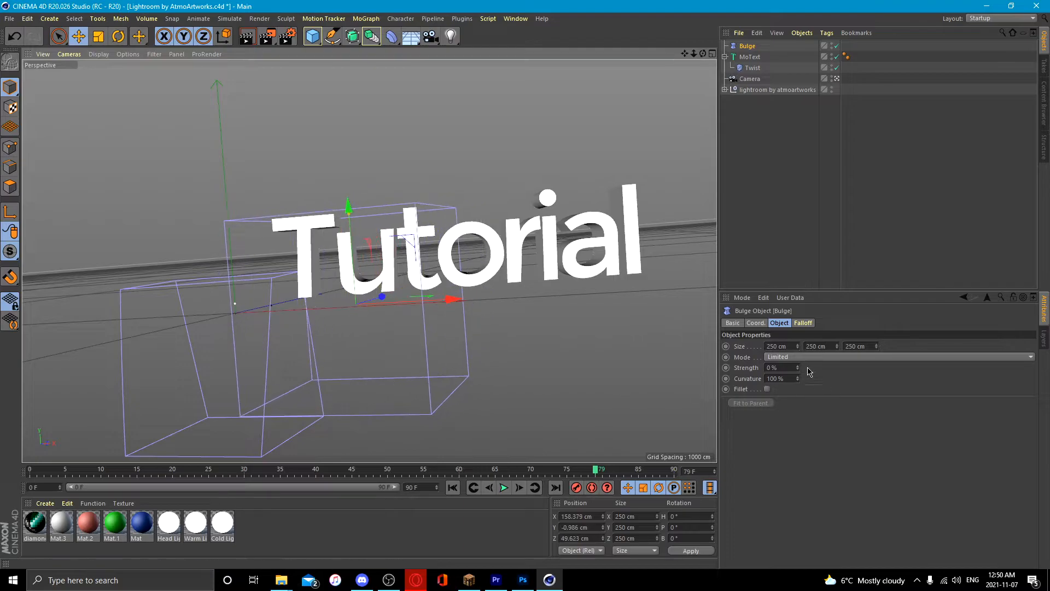
drag(751, 50, 750, 63)
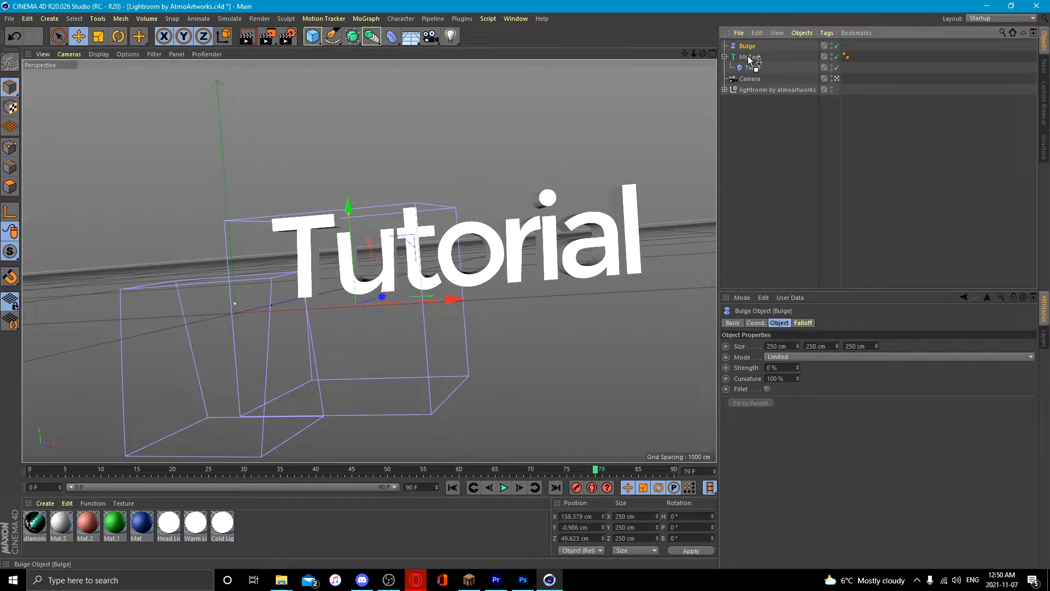
mouse_move(799, 370)
mouse_down()
mouse_move(763, 372)
mouse_move(792, 369)
mouse_up()
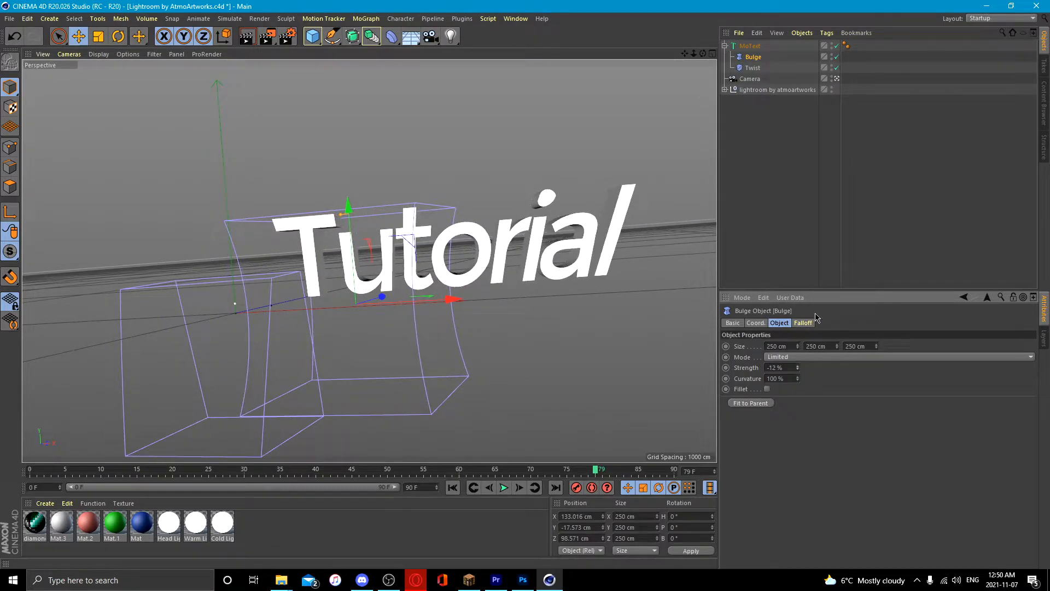
click(756, 59)
key(Delete)
Move the Twist deformer about 129 cm farther away from the text and clear the selection
drag(269, 363, 191, 342)
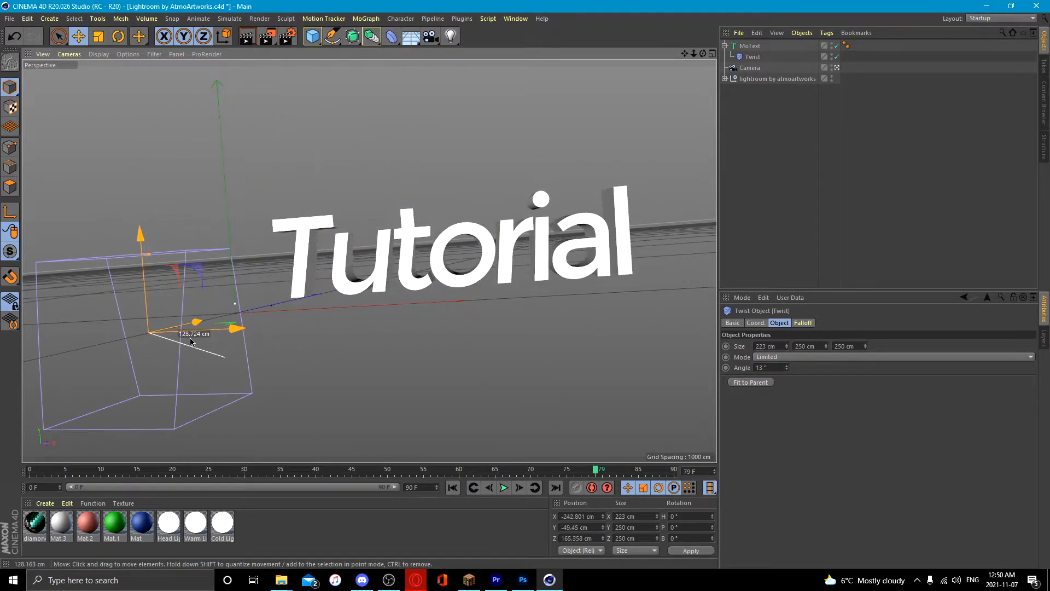
click(777, 142)
drag(703, 54, 743, 38)
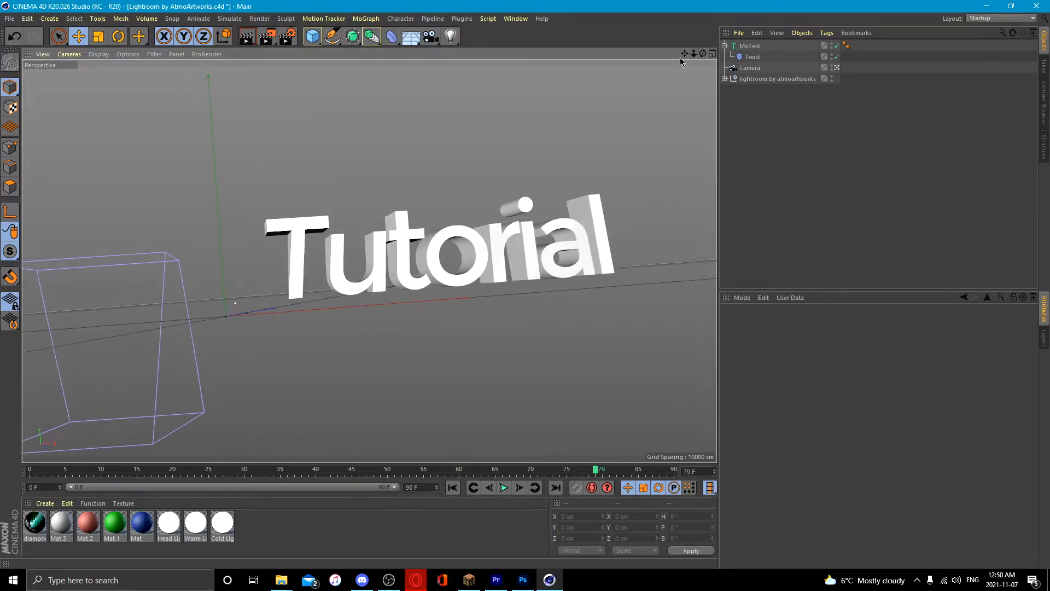
scroll(525, 169, up, 5)
scroll(495, 230, down, 3)
scroll(494, 231, up, 1)
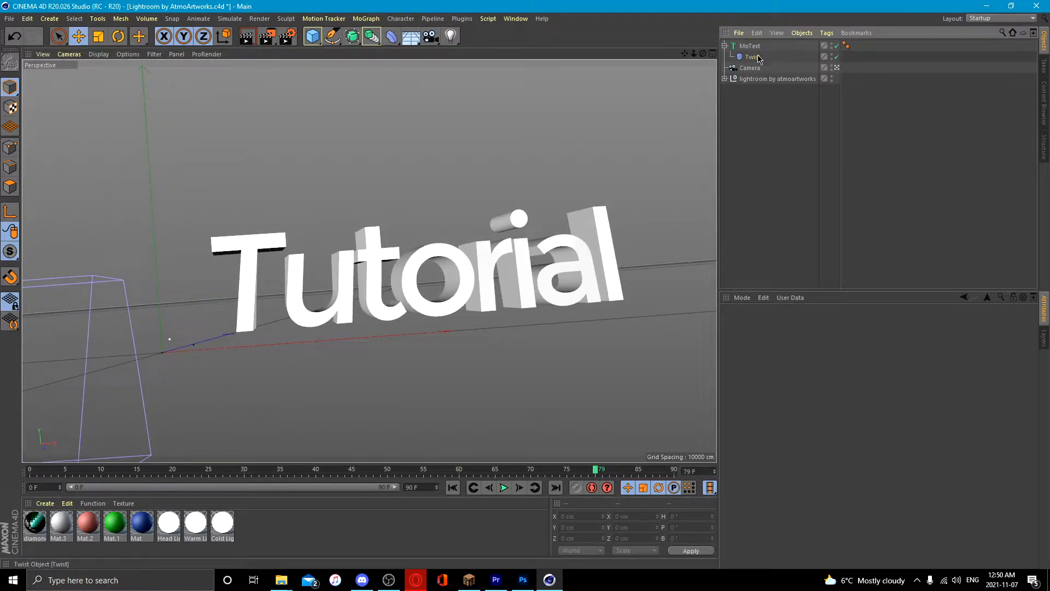
Select the MoText object and try its text in the Minecraftia font
click(758, 58)
click(753, 47)
click(754, 58)
click(752, 48)
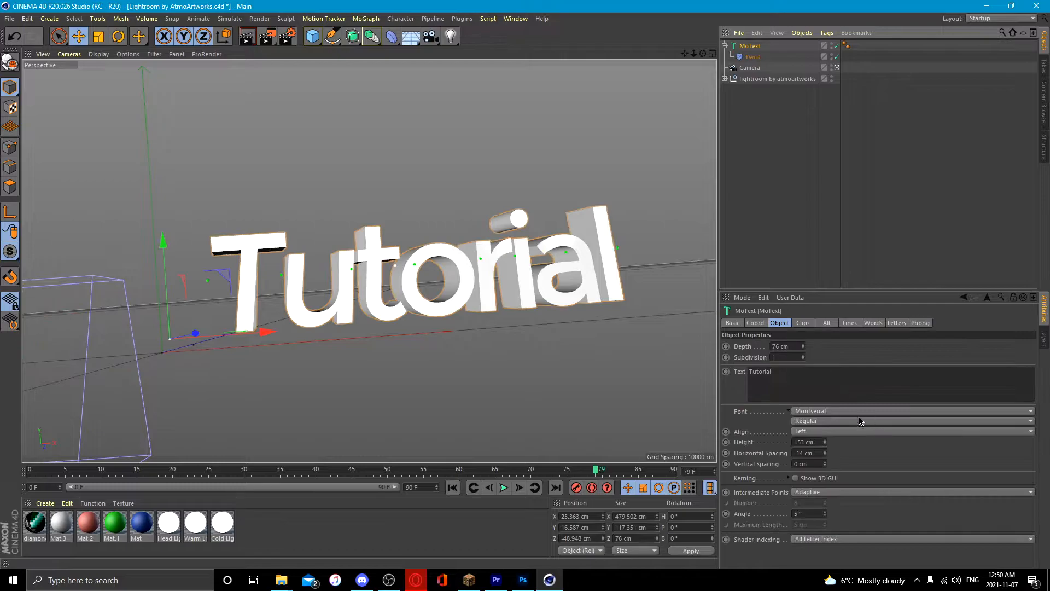
click(823, 414)
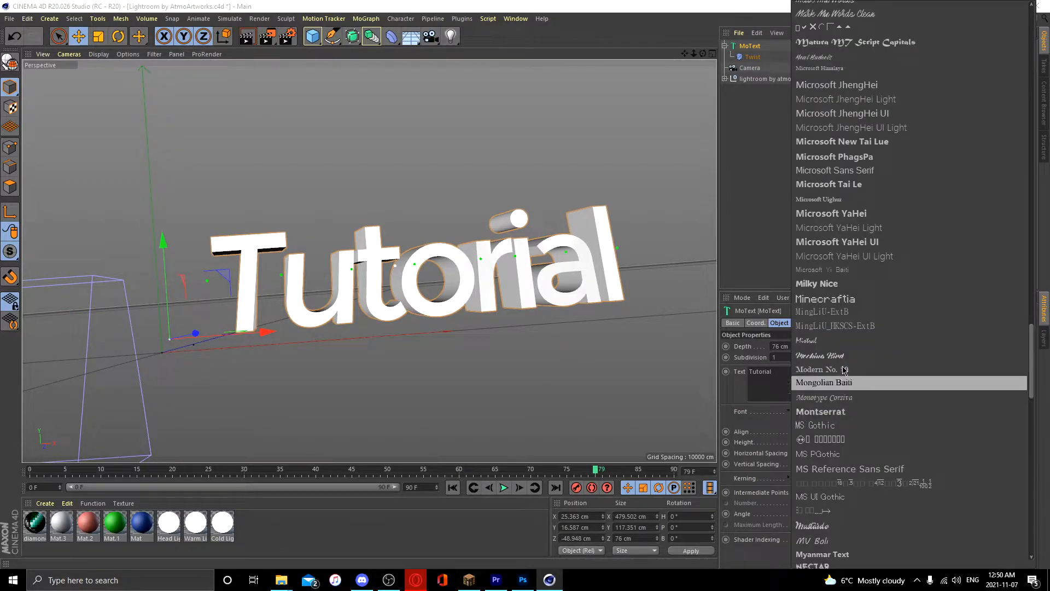
click(837, 299)
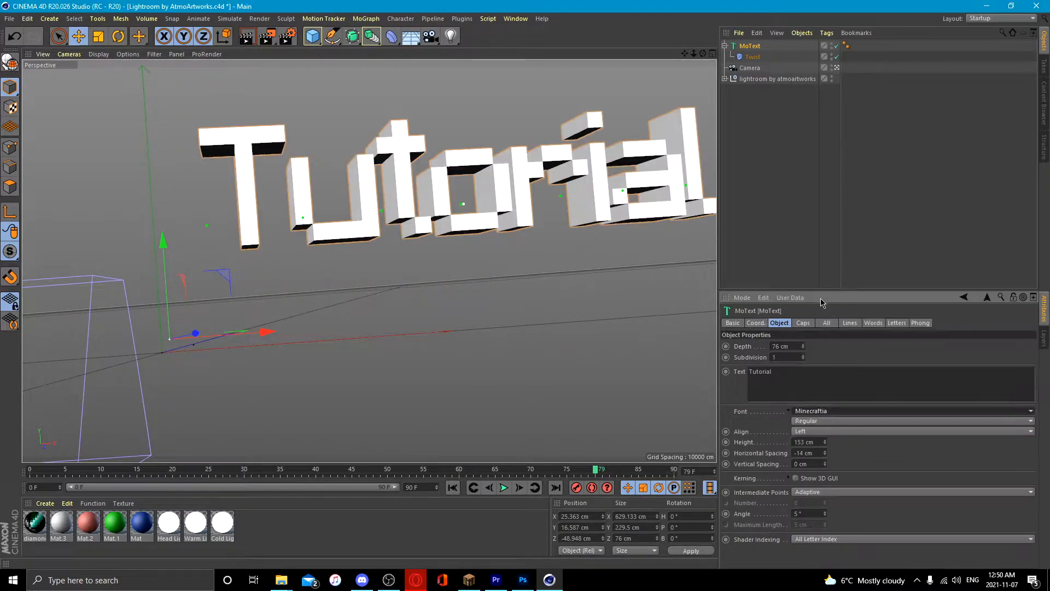
Try the text in Agency FB, and set the font to Another Danger - Demo
click(823, 411)
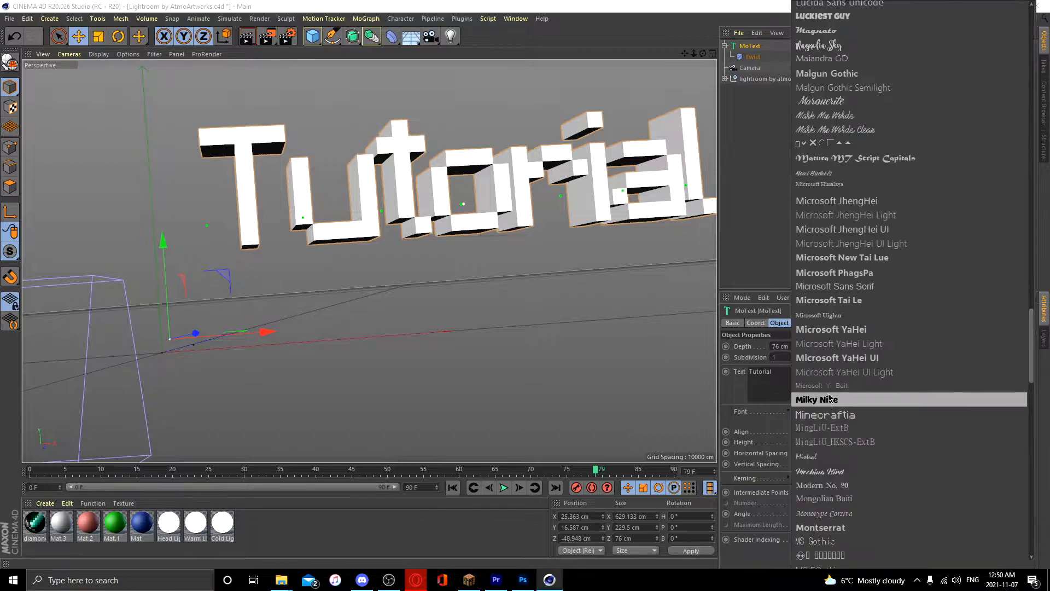
scroll(875, 328, up, 5)
click(825, 112)
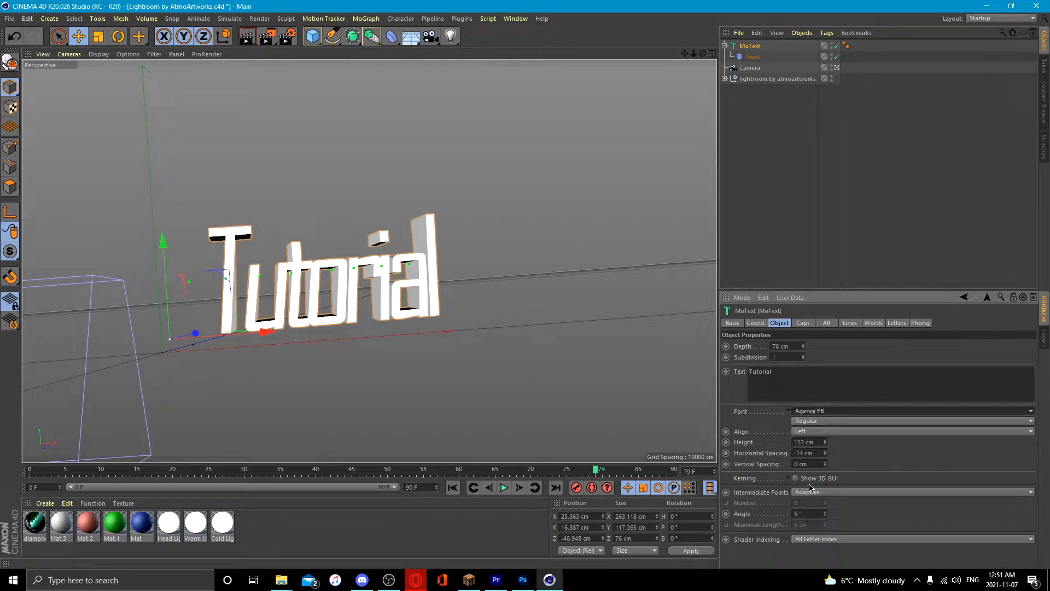
click(823, 411)
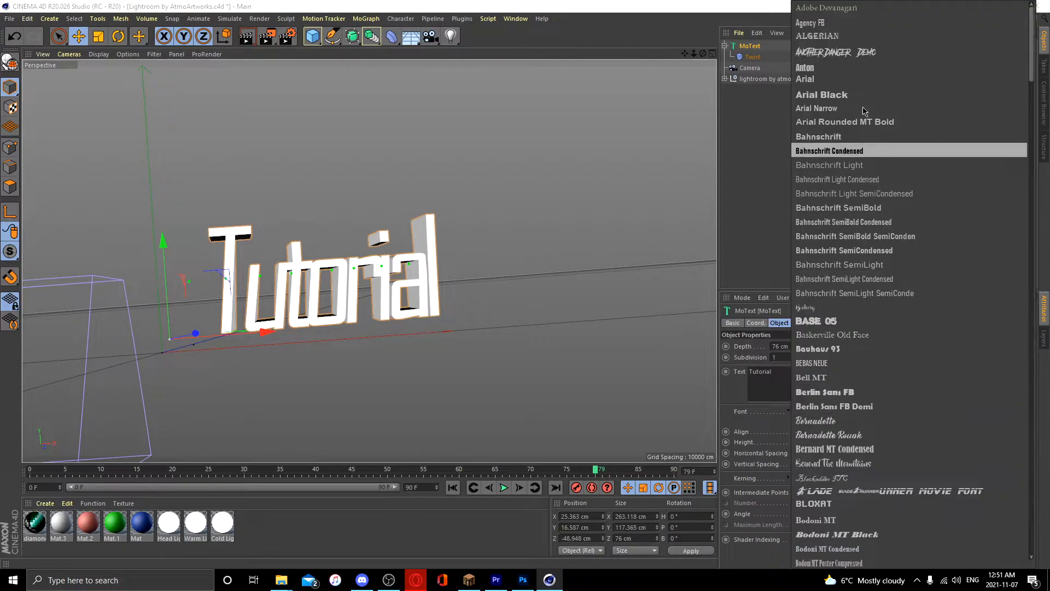
click(851, 57)
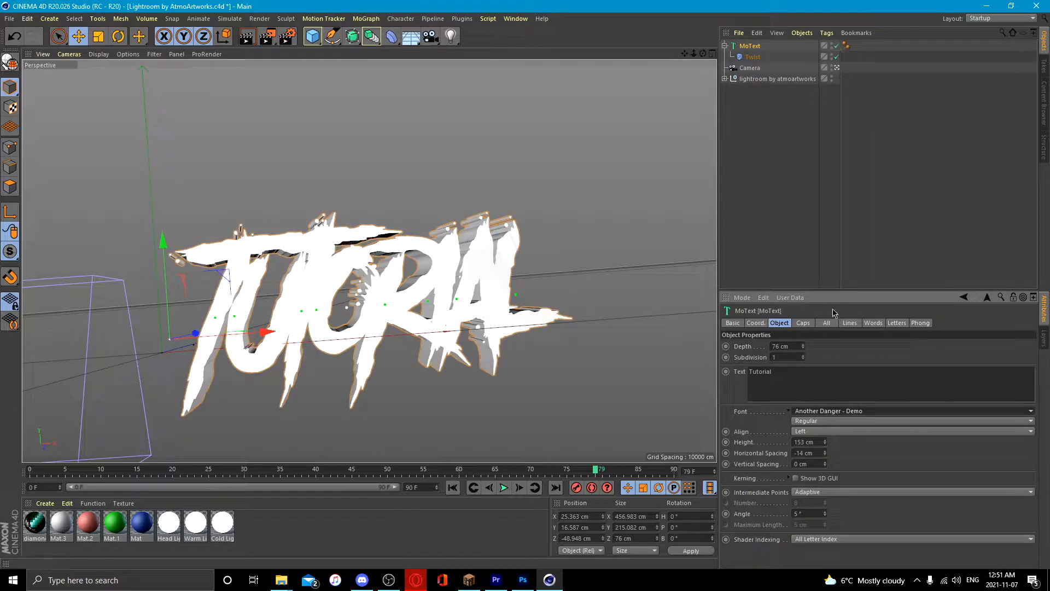
Set the MoText font to Bebas Neue and clear the selection
click(848, 413)
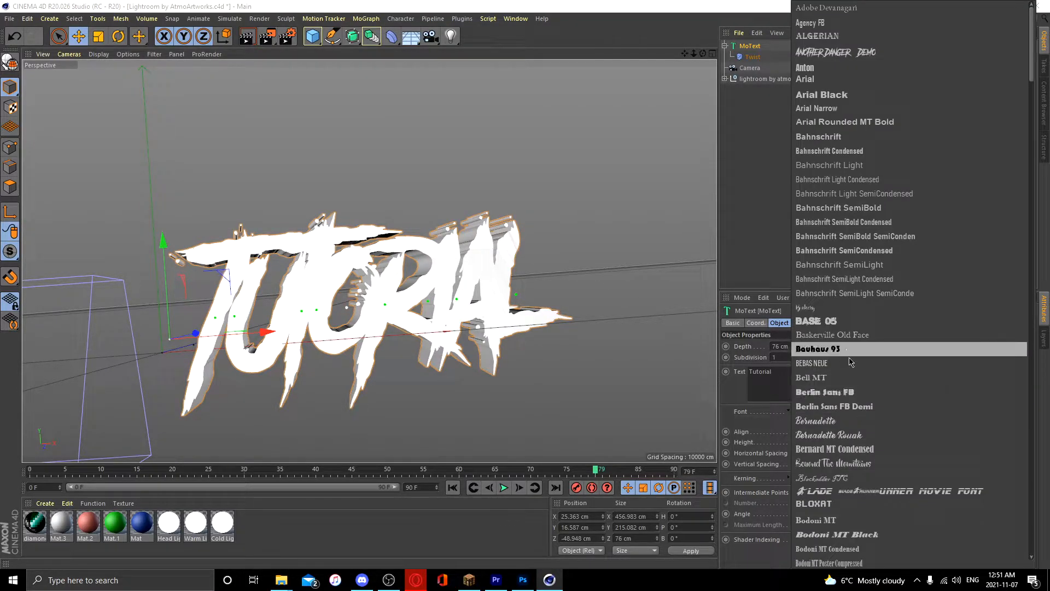
scroll(847, 356, down, 2)
click(842, 299)
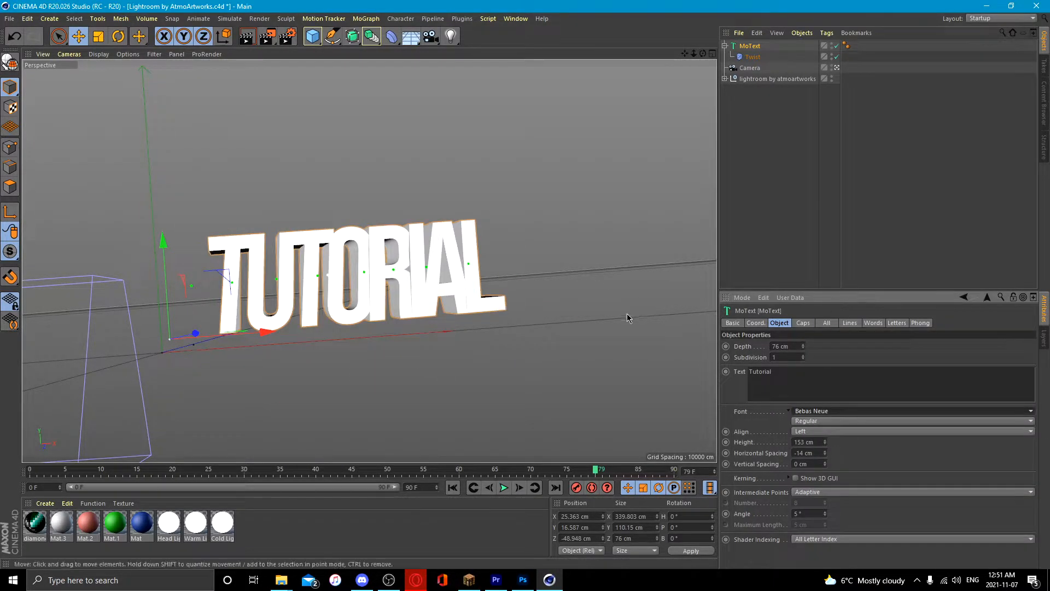
click(525, 339)
scroll(469, 344, up, 5)
scroll(447, 345, down, 3)
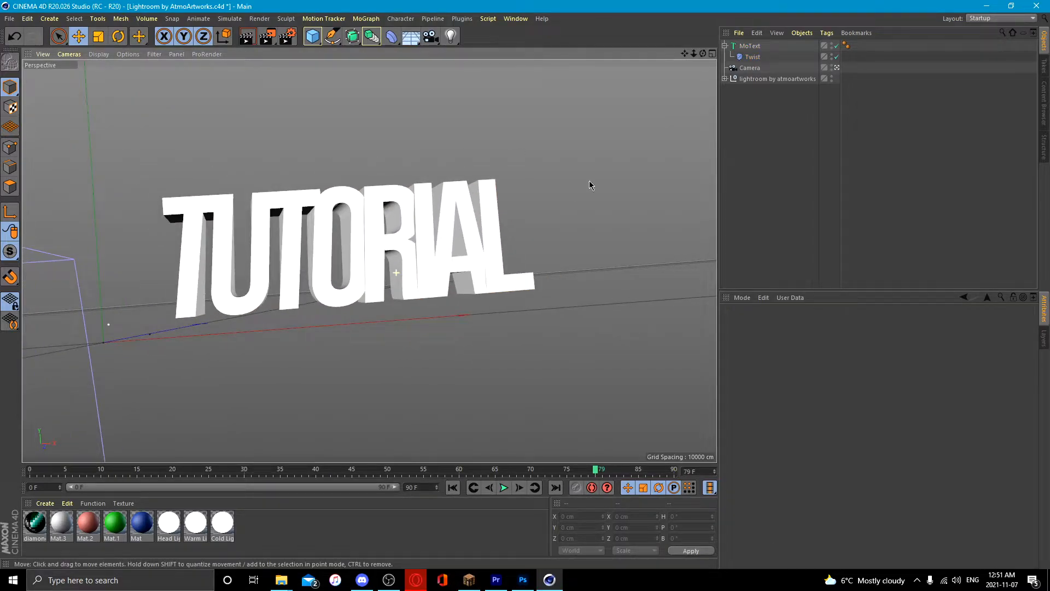
Set the MoText's horizontal spacing to -1 cm and view the text from a more angled perspective
click(756, 46)
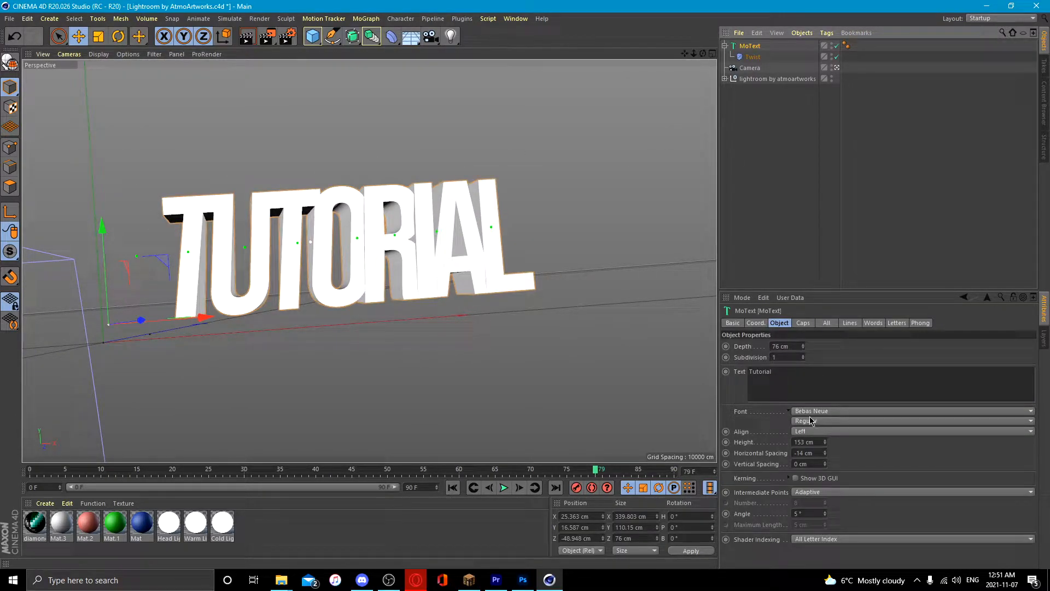
click(521, 384)
click(396, 278)
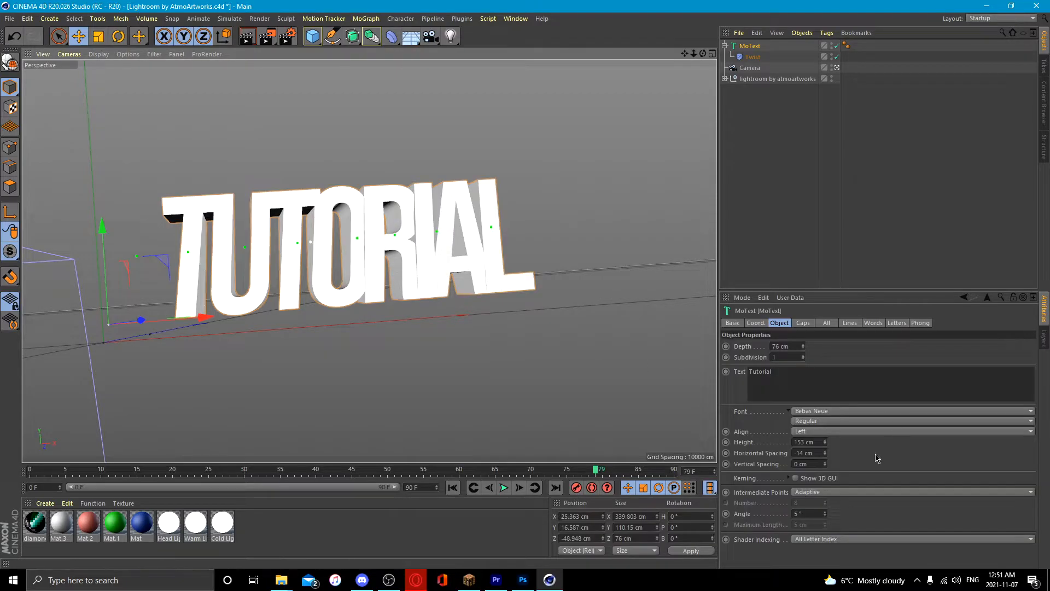
drag(825, 454, 825, 447)
click(637, 378)
drag(703, 54, 673, 53)
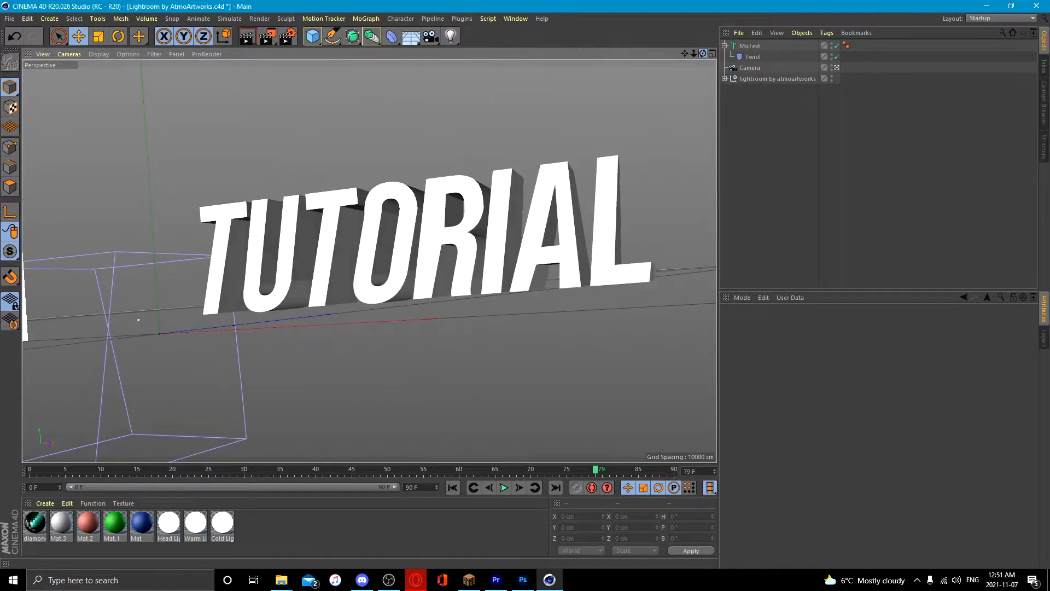
Create a new material and try blue shades at hue 210°, finishing with 0% saturation
double_click(300, 541)
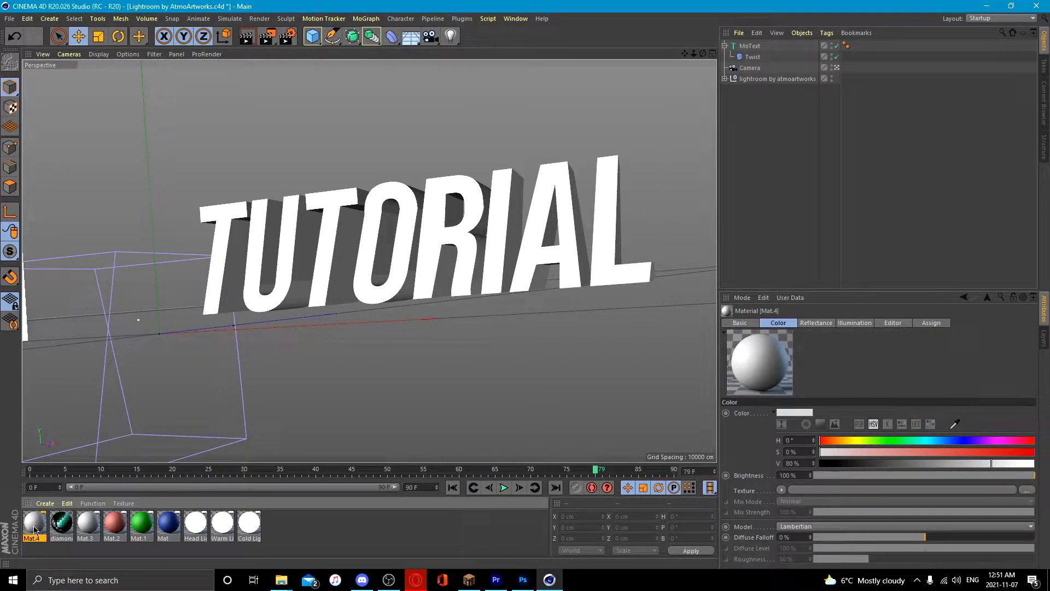
click(944, 440)
click(984, 452)
click(893, 452)
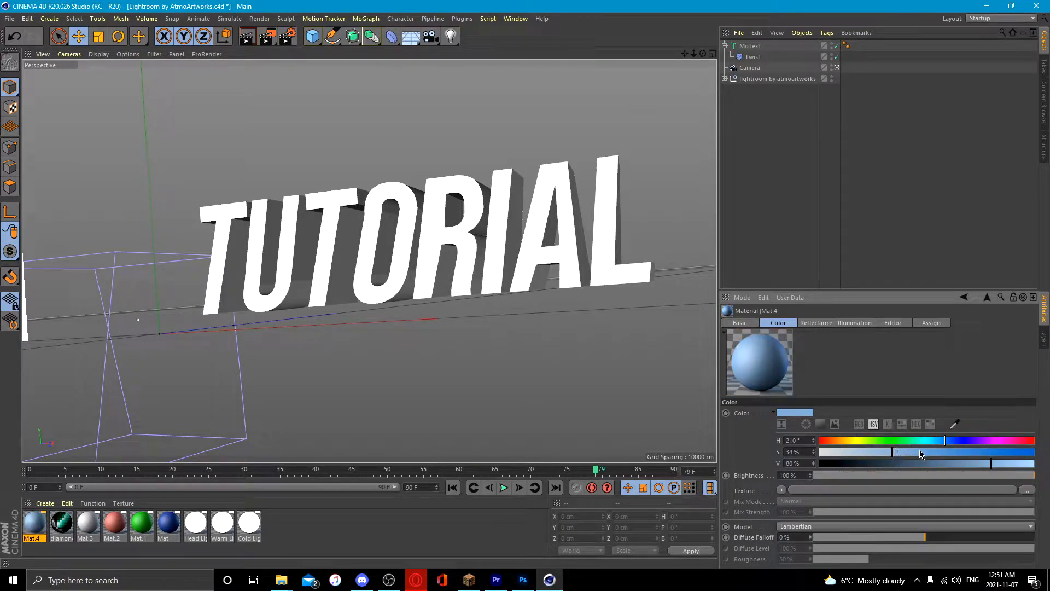
click(945, 452)
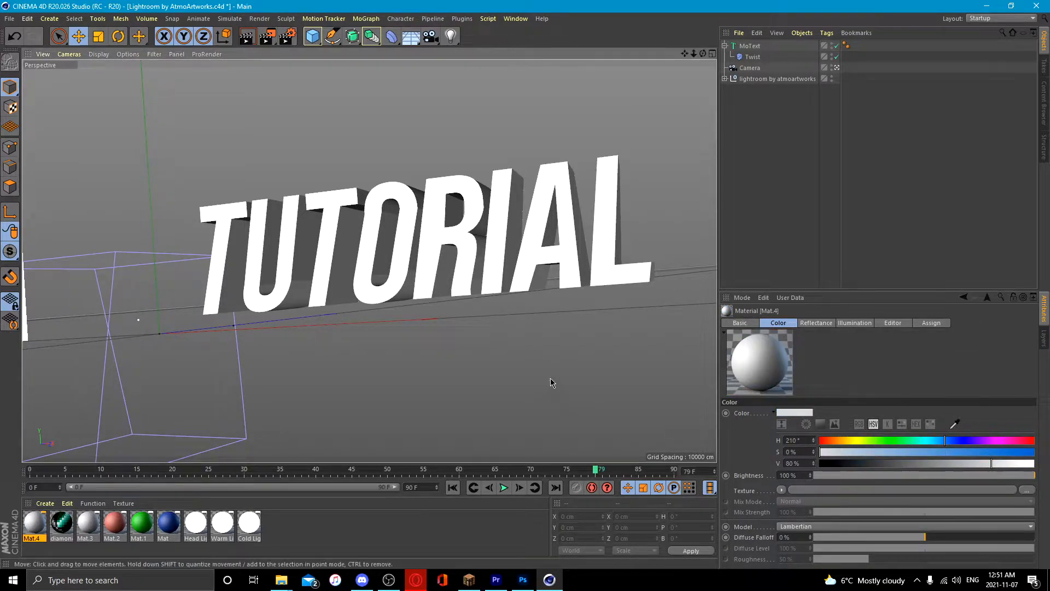
Raise the Tutorial text to a Y position of about 107 cm and place a duplicate of it directly underneath
click(250, 272)
drag(249, 272, 405, 174)
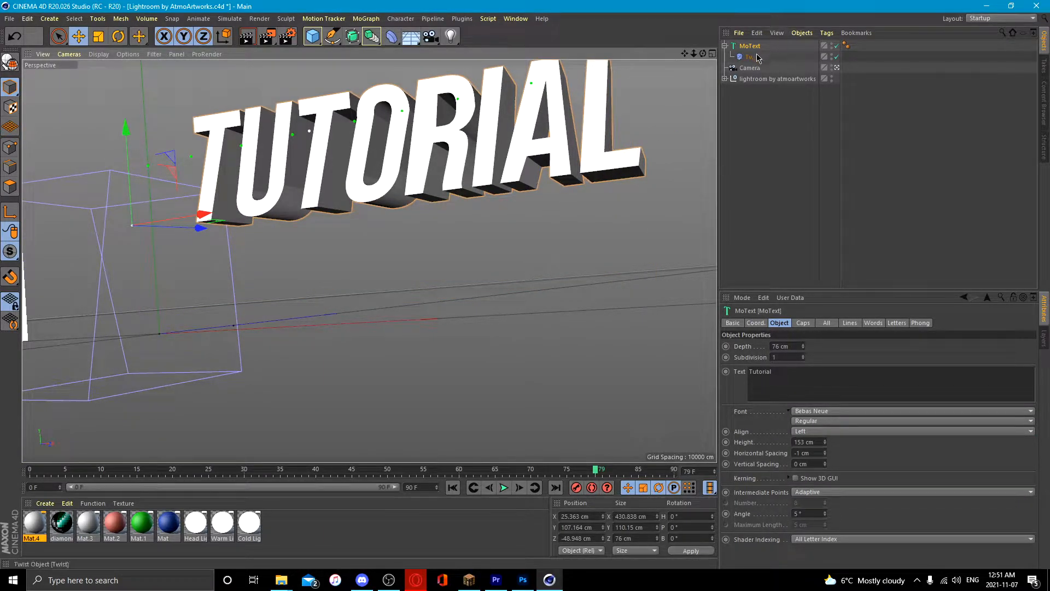
key(ctrl+c)
key(ctrl+v)
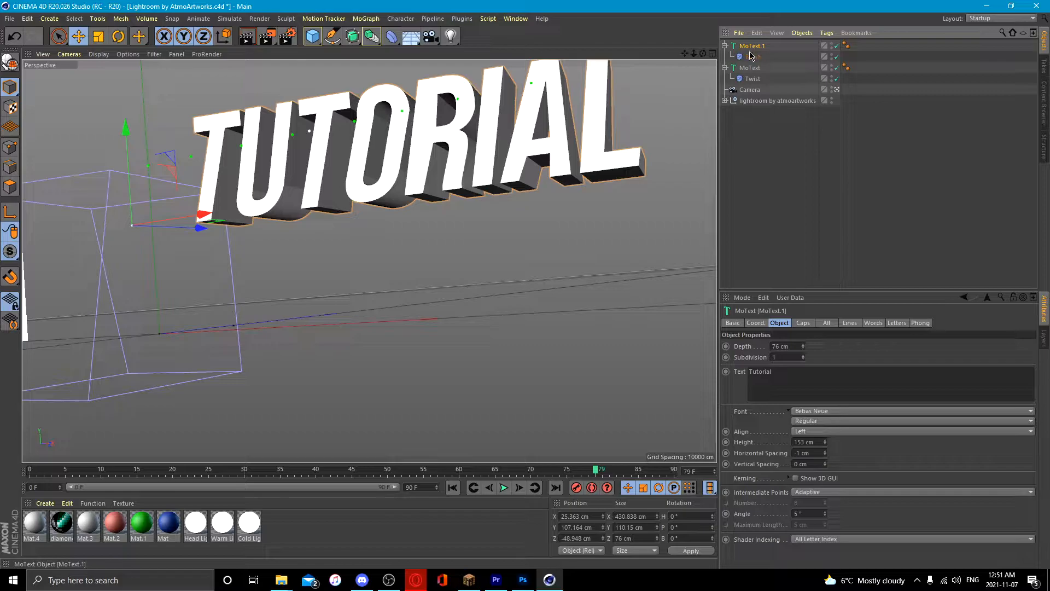
drag(416, 175, 421, 298)
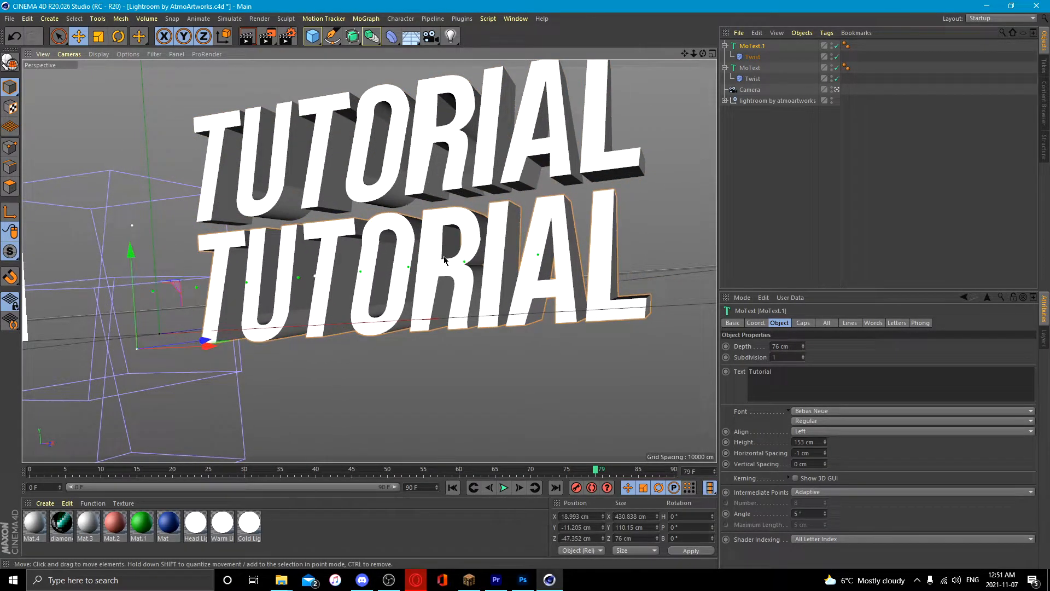
Change the duplicated MoText's wording to "subscribe!"
double_click(828, 389)
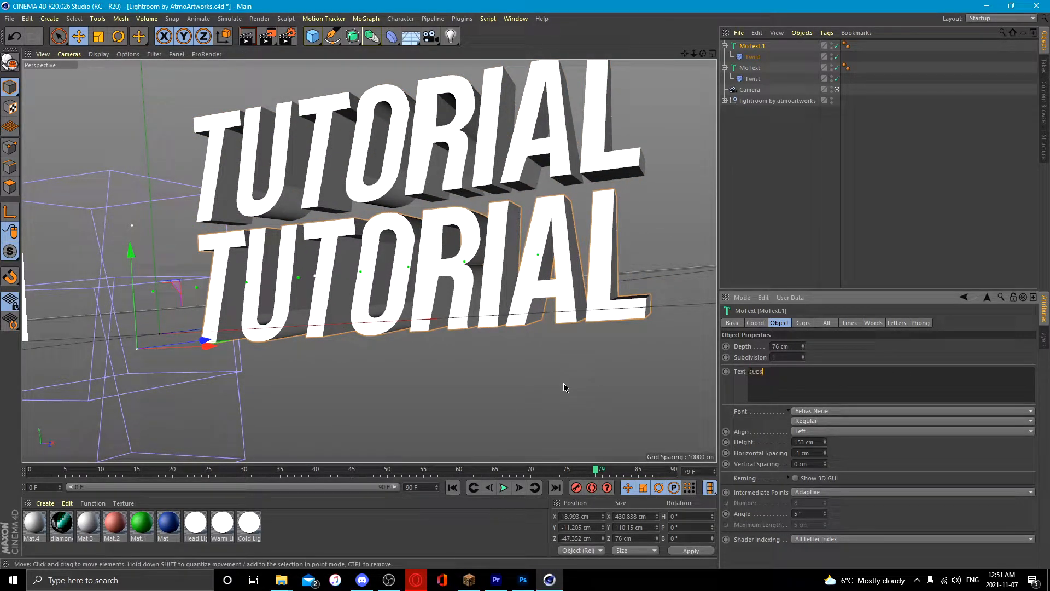
text(subscribe!)
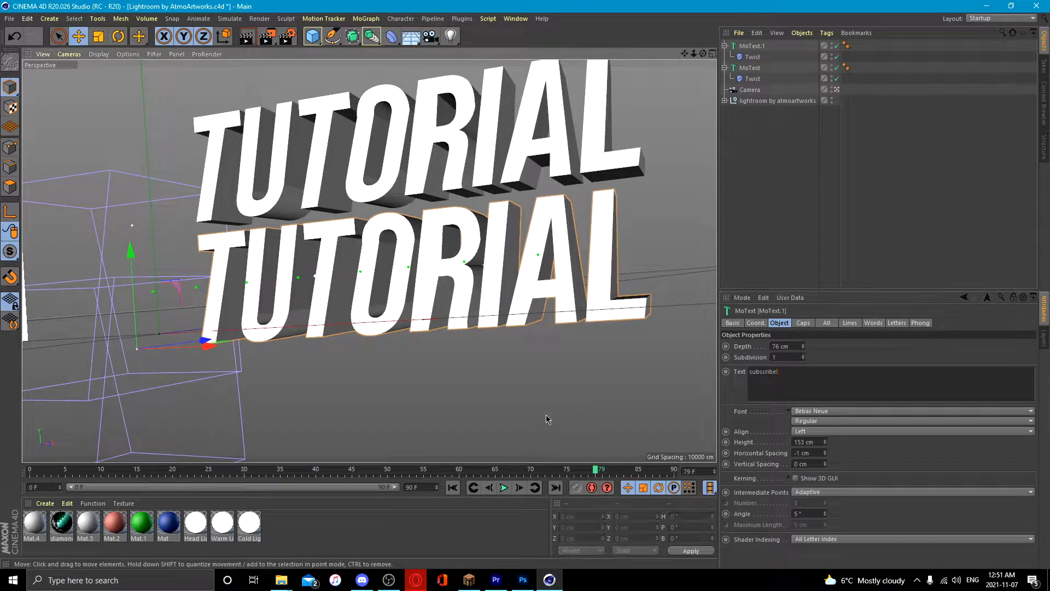
click(546, 415)
Scale the "subscribe!" text down to about 198 cm wide and move it beneath the last letters of the Tutorial text
click(366, 285)
drag(185, 289, 150, 314)
key(ctrl+z)
key(t)
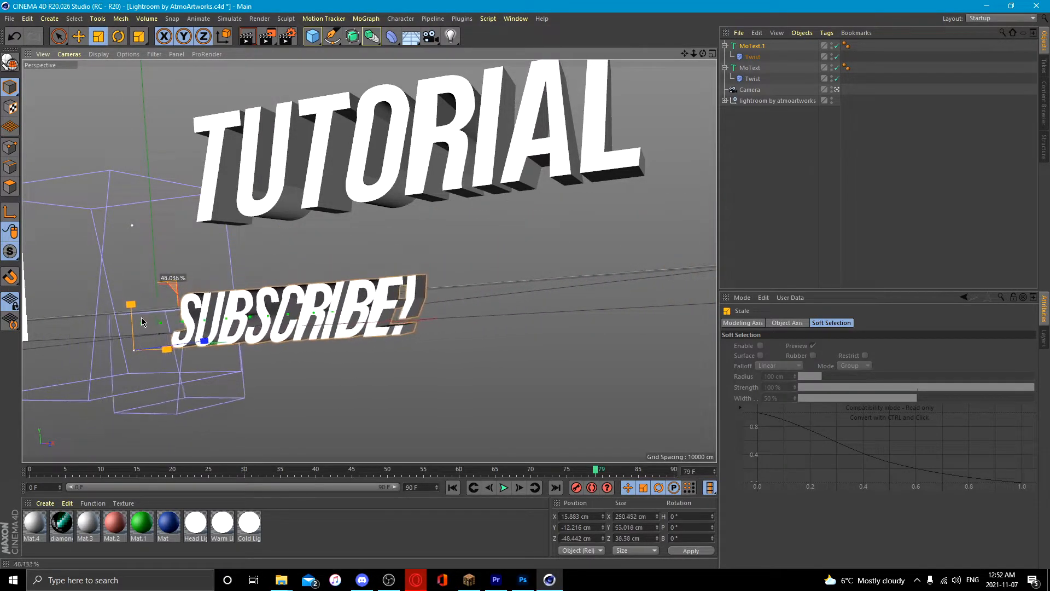
drag(277, 328, 531, 235)
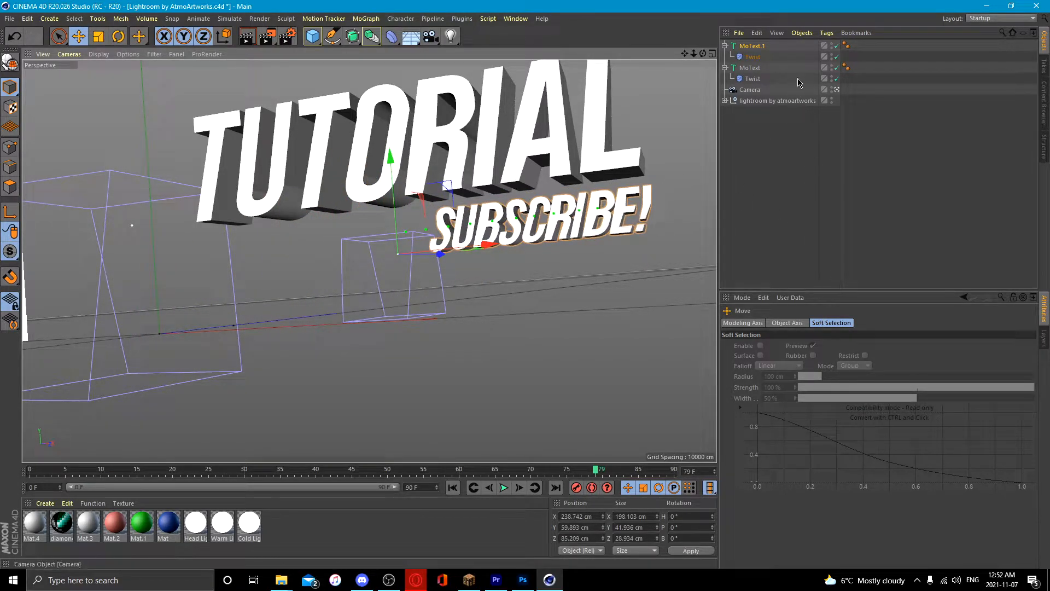
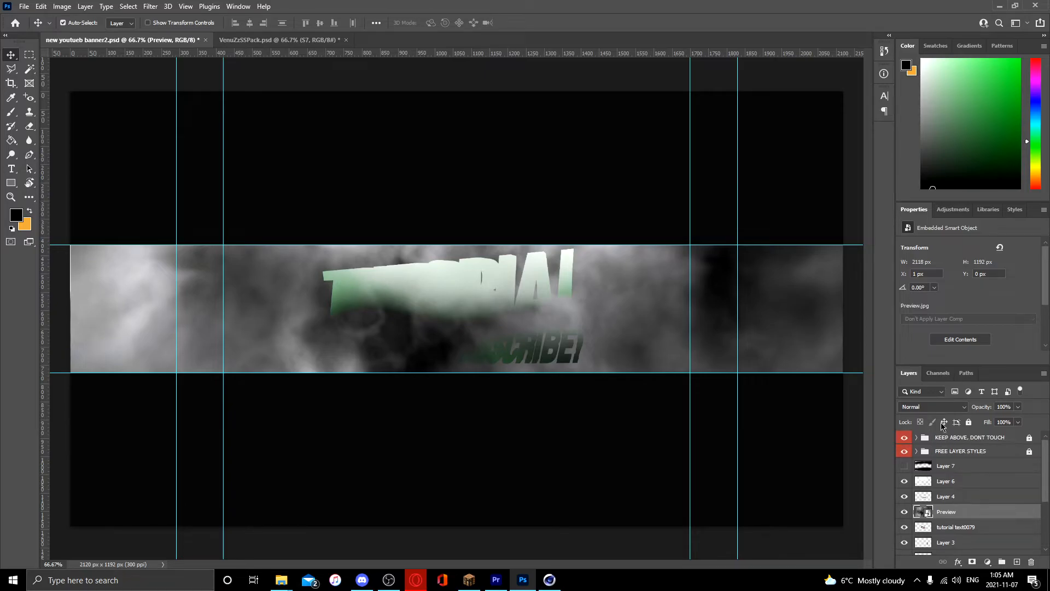
Move the Preview smoke layer above Layer 6 and delete the hidden Layer 7
drag(949, 513, 954, 474)
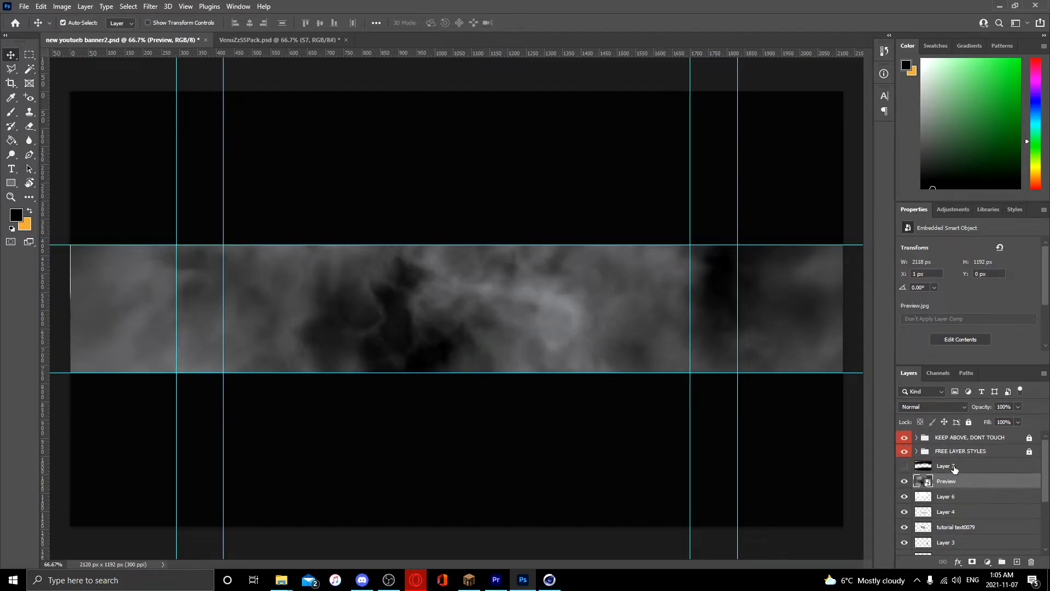
click(956, 467)
key(Delete)
Convert the Preview smart object to layers and compare the banner with and without it in Soft Light blend mode
right_click(953, 466)
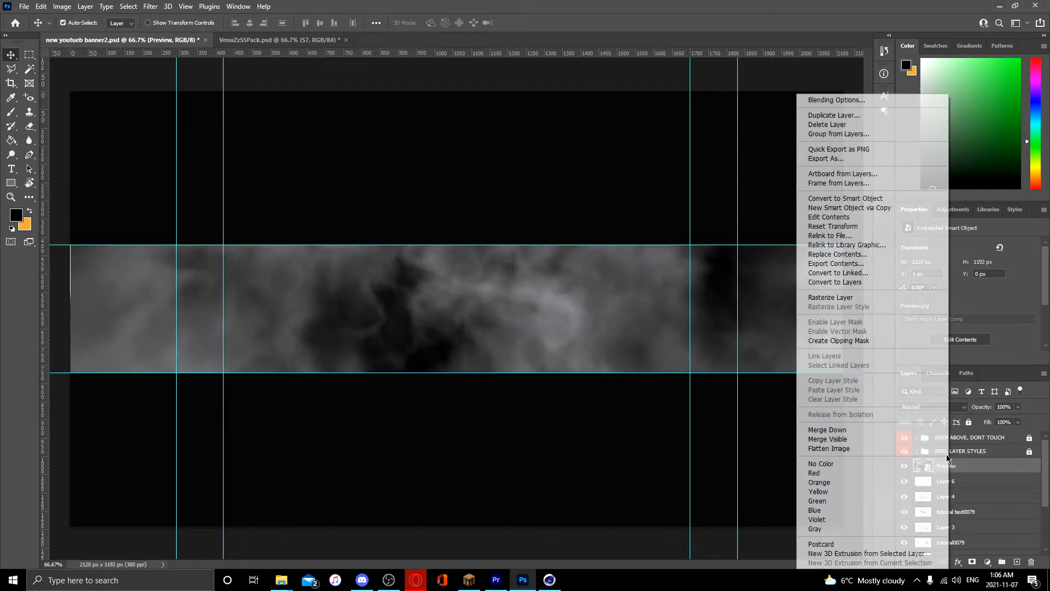
click(874, 282)
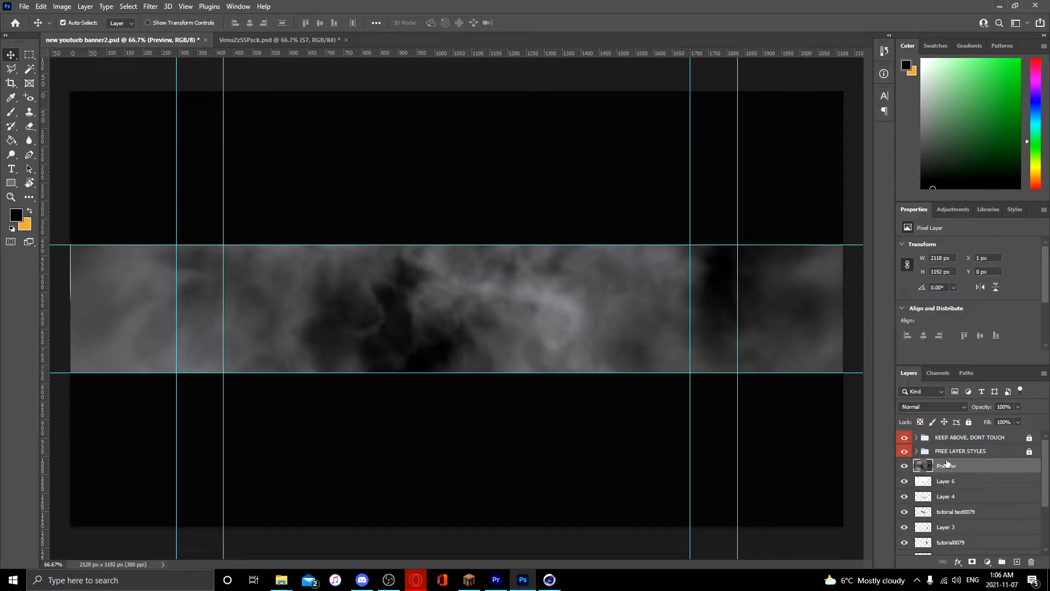
click(949, 407)
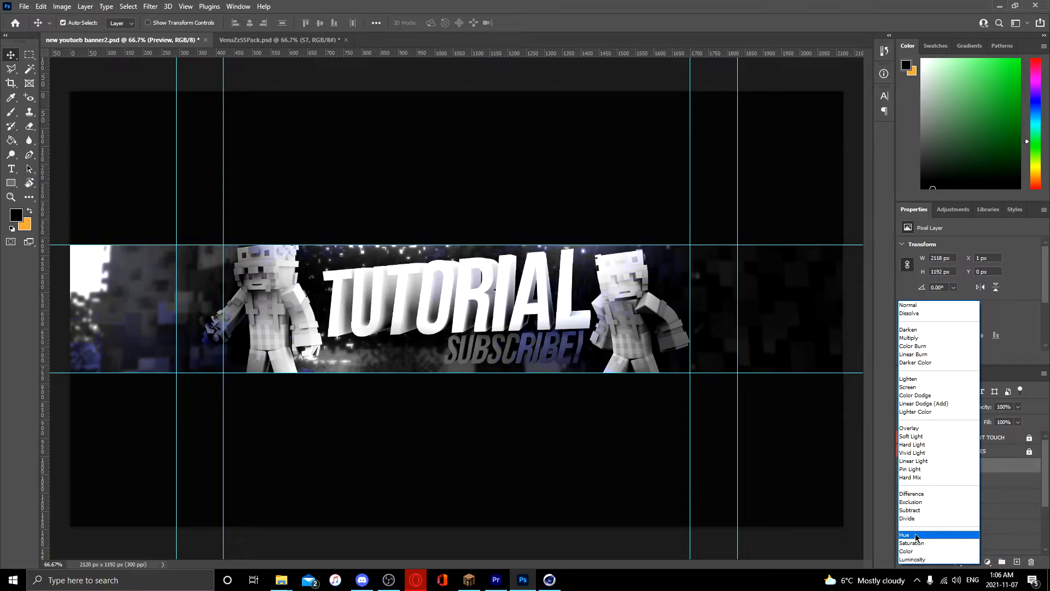
click(928, 437)
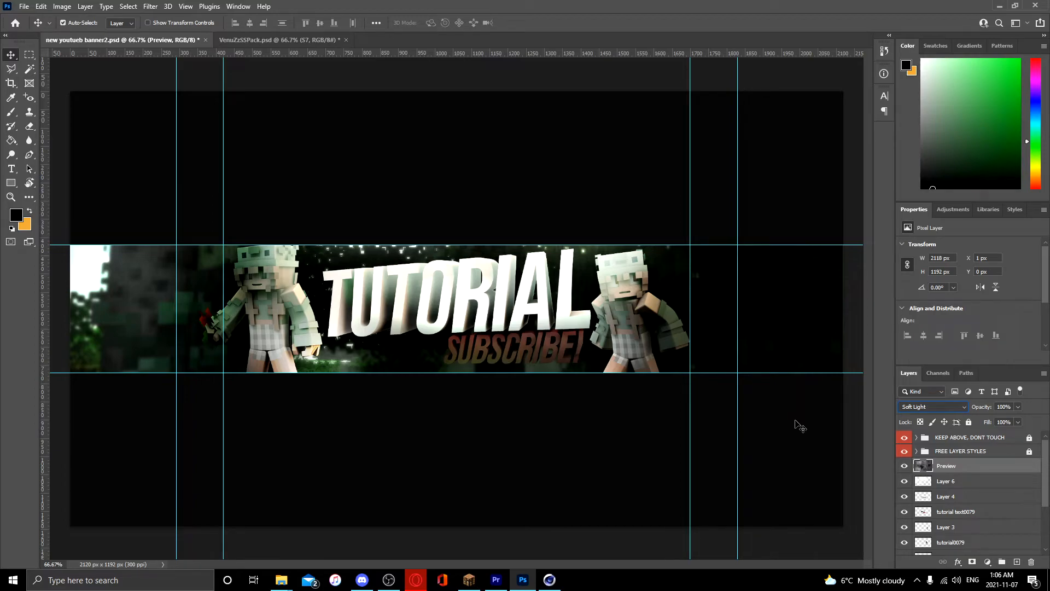
click(910, 466)
click(909, 465)
Set the Preview layer's blend mode to Color Dodge and its fill to 53%
click(933, 406)
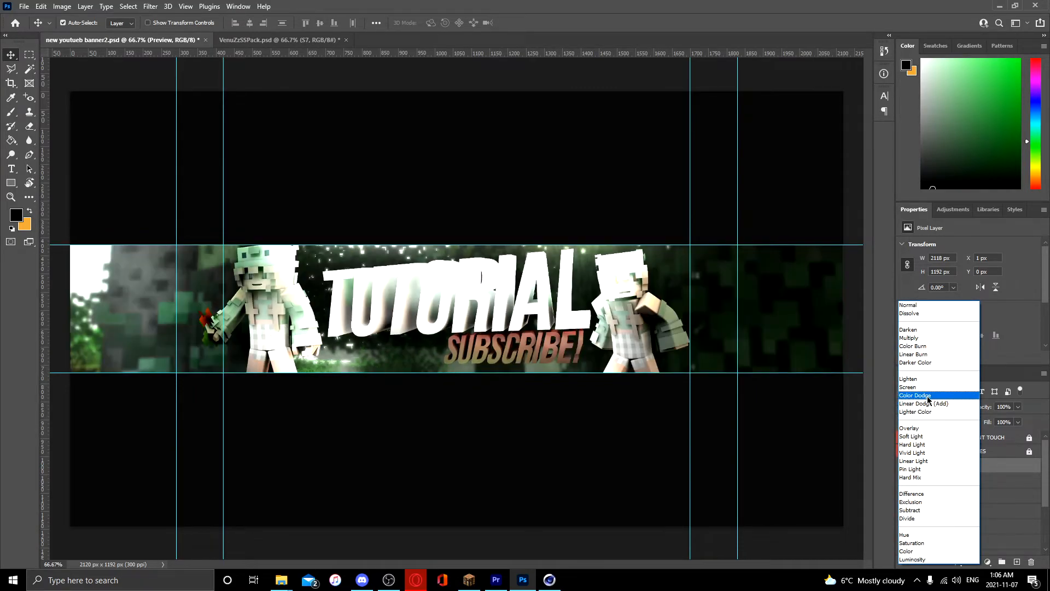
click(928, 396)
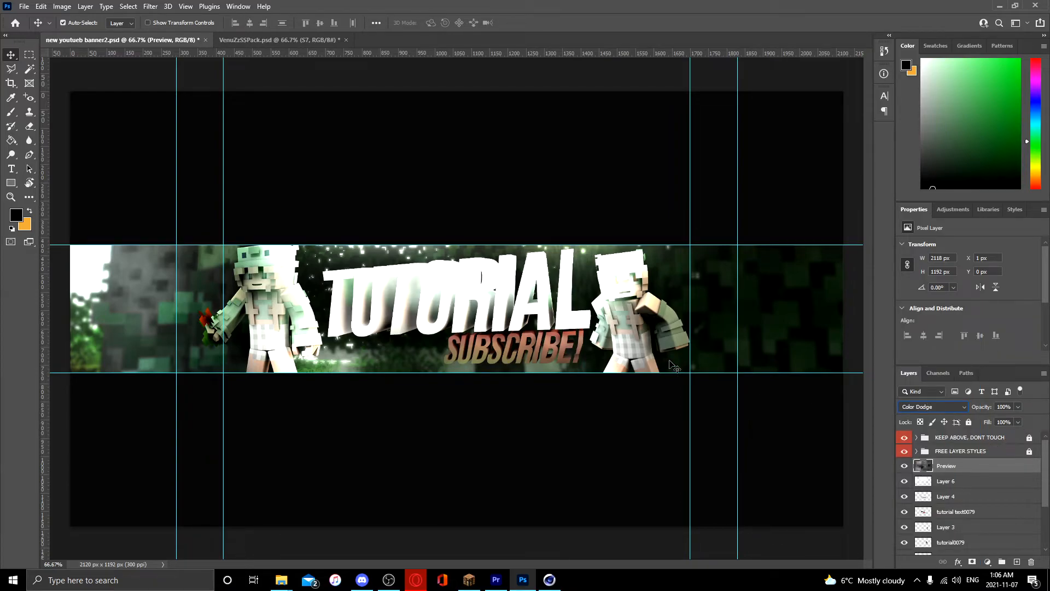
click(1020, 422)
drag(1001, 436, 995, 438)
Erase the Preview layer's smoke over the face of the character beside the end of the Tutorial text
click(30, 126)
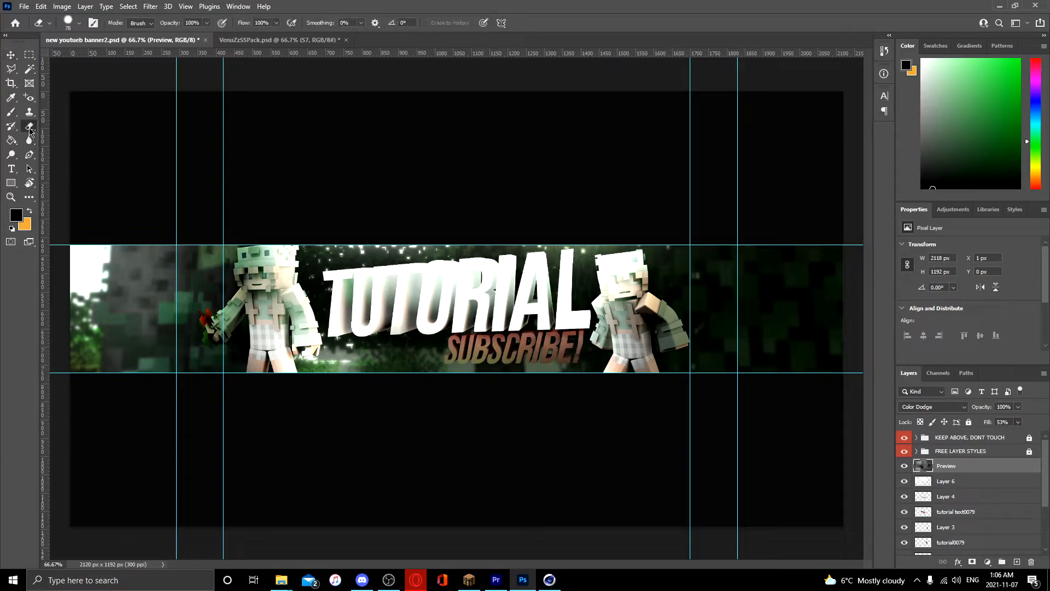
mouse_move(606, 266)
mouse_down()
mouse_move(595, 266)
mouse_move(627, 257)
mouse_move(608, 283)
mouse_move(626, 291)
mouse_up()
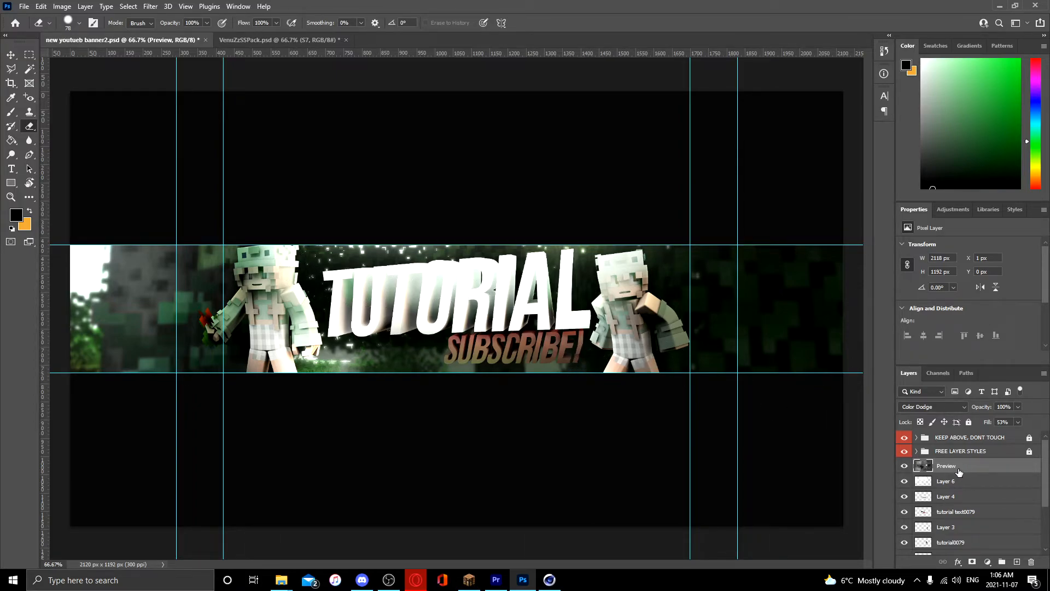
Switch to File Explorer and look through the effect images in the gfx folder alongside the banner
click(281, 580)
click(463, 554)
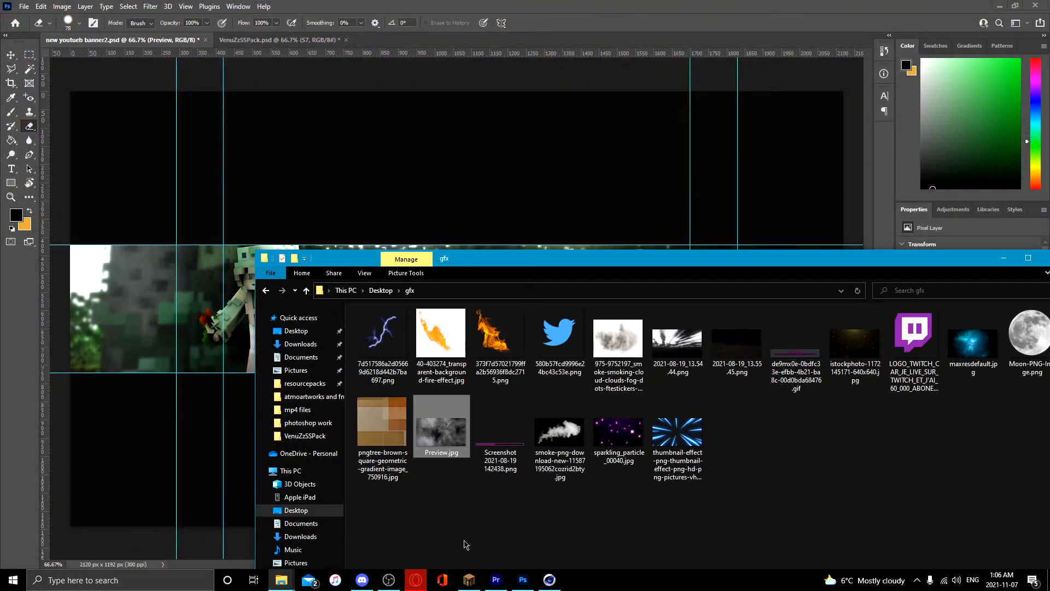
drag(548, 263, 506, 361)
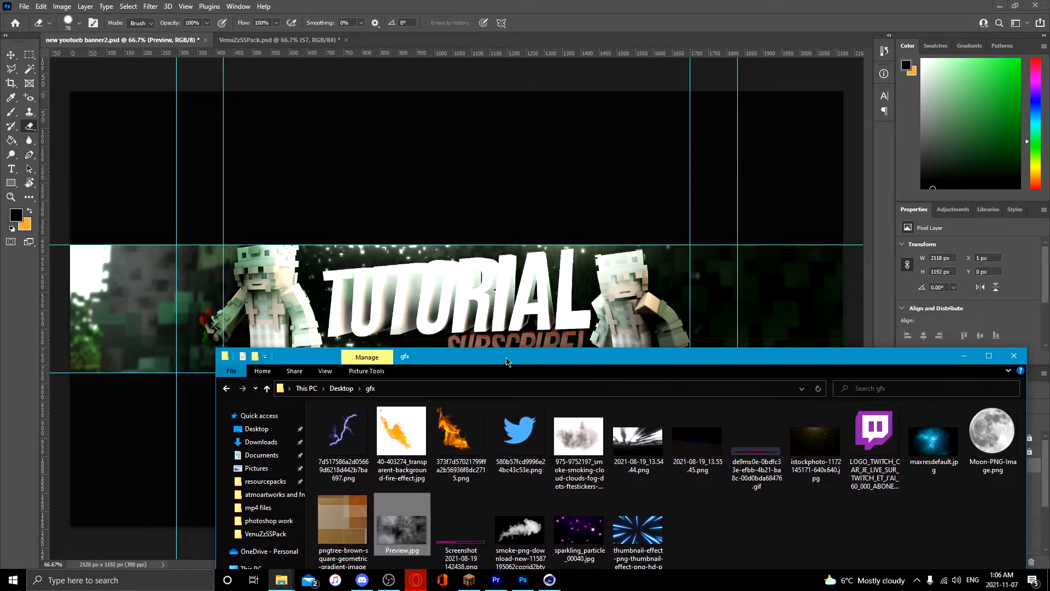
click(931, 452)
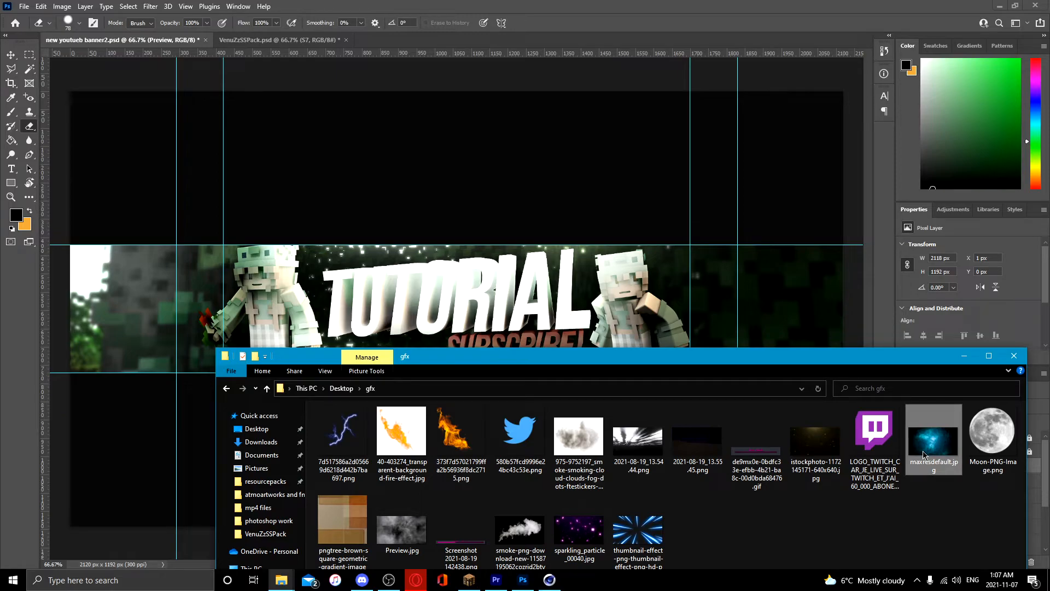
click(402, 534)
click(787, 511)
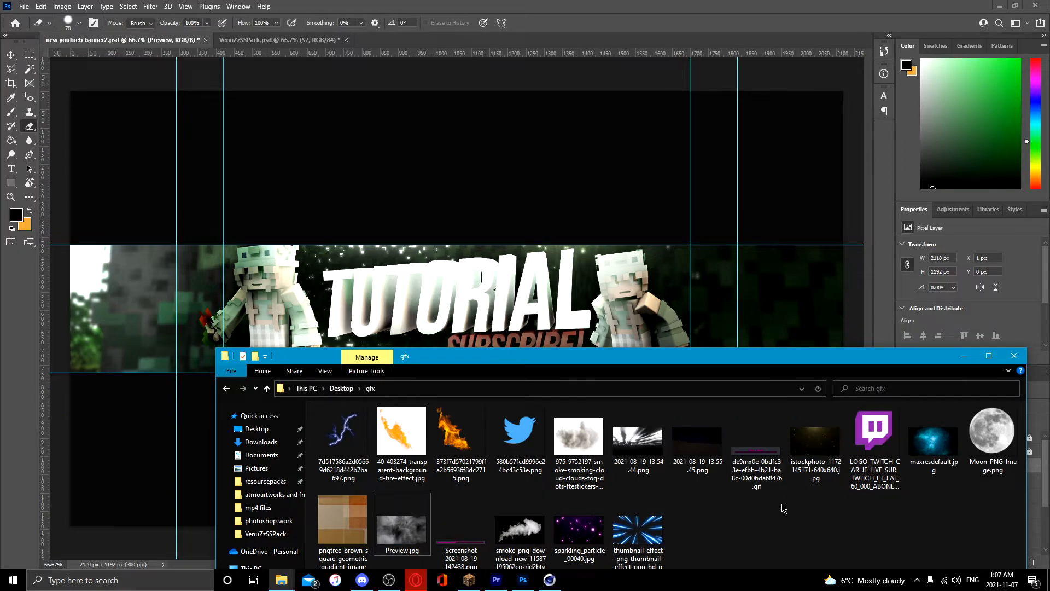
click(451, 442)
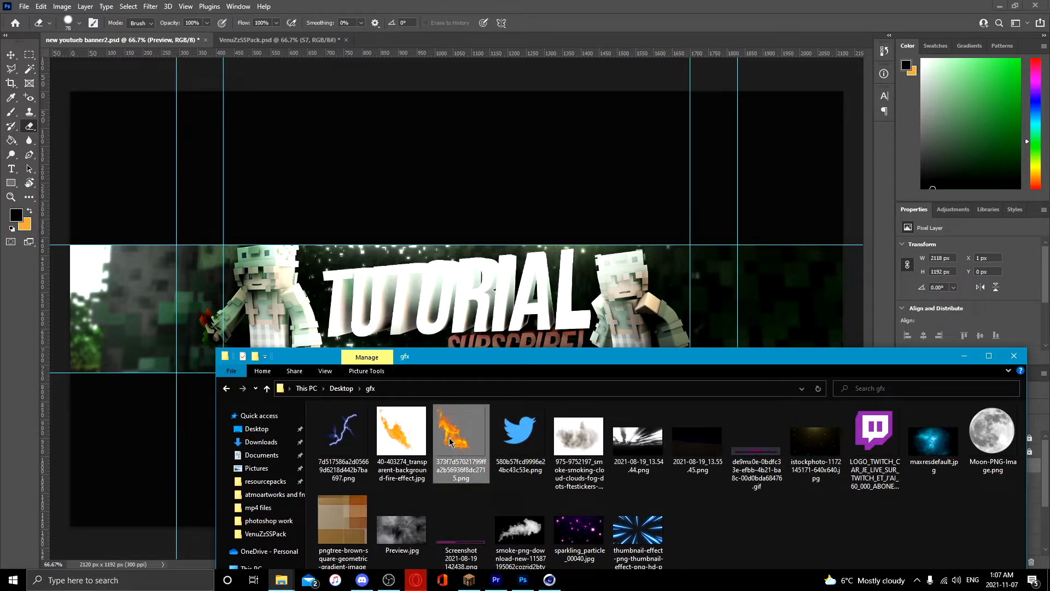
click(358, 452)
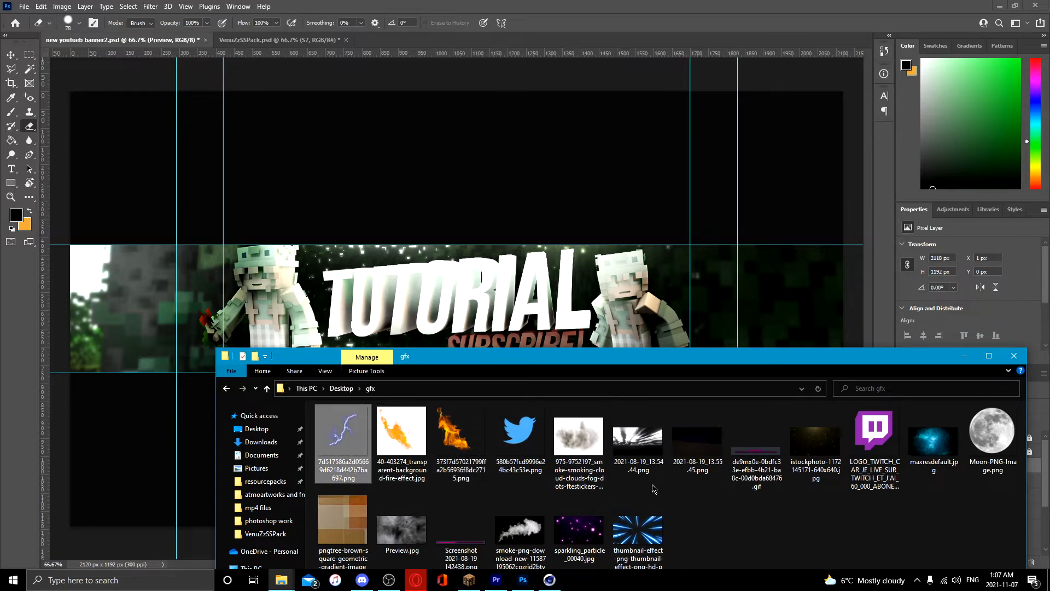
click(791, 528)
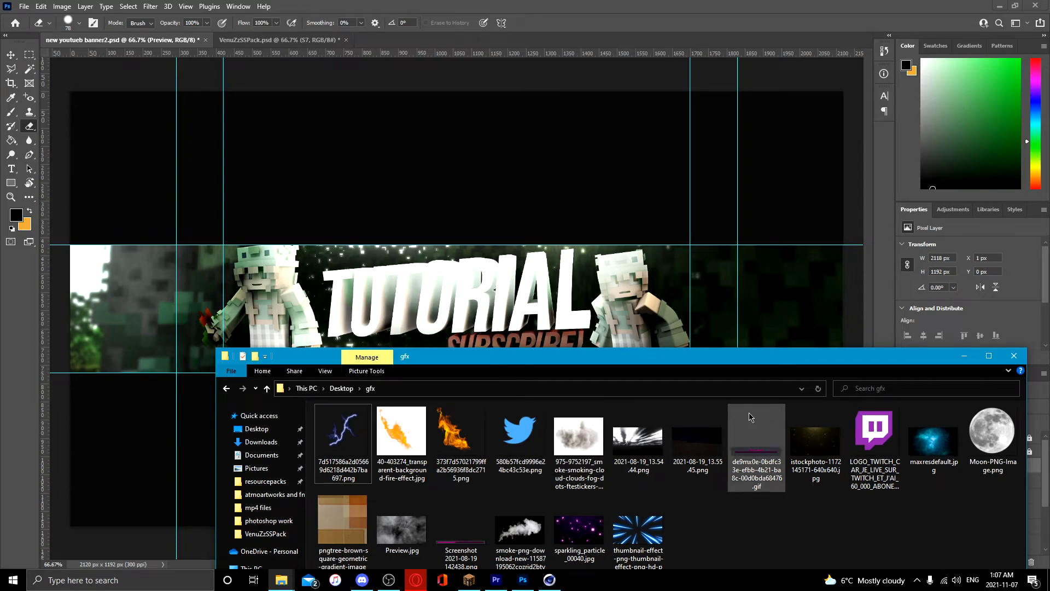
drag(768, 362, 760, 420)
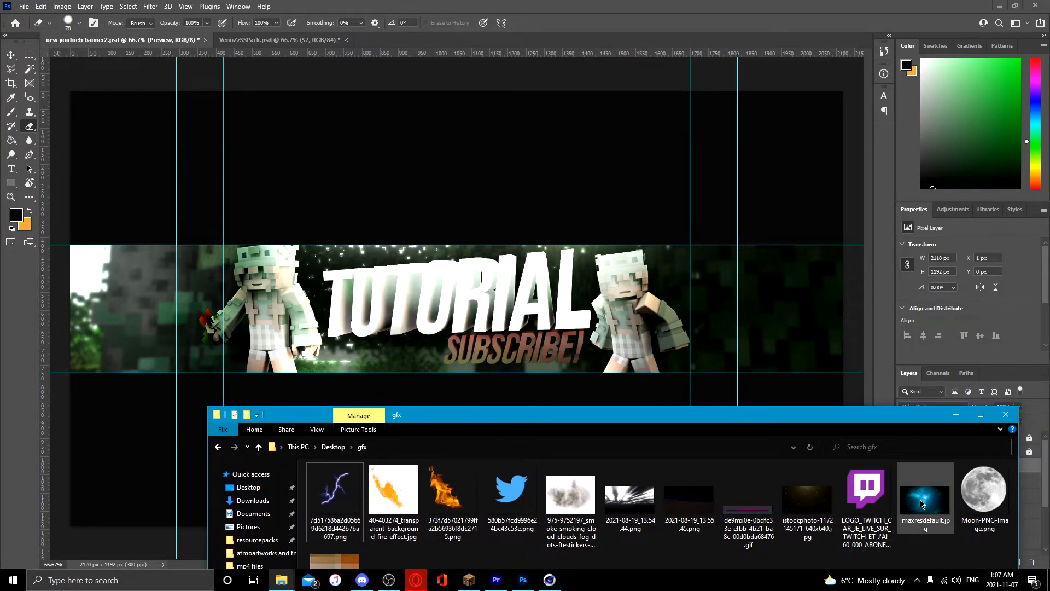
drag(632, 406, 629, 408)
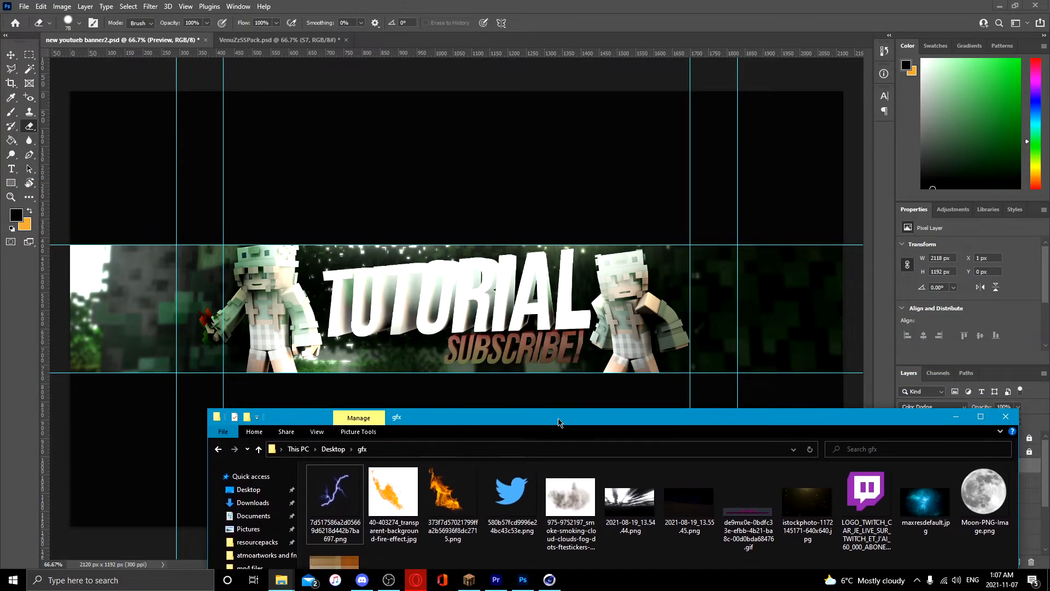
Place maxresdefault.jpg from the gfx folder across the whole banner canvas and turn its smart object into a pixel layer
drag(558, 421, 457, 429)
drag(823, 512, 744, 271)
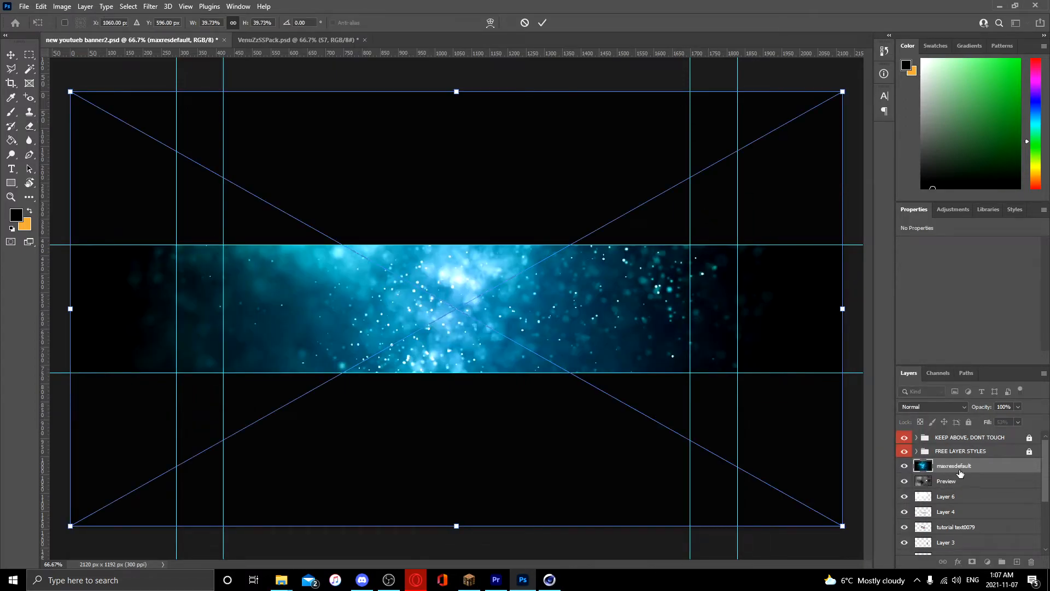
key(Return)
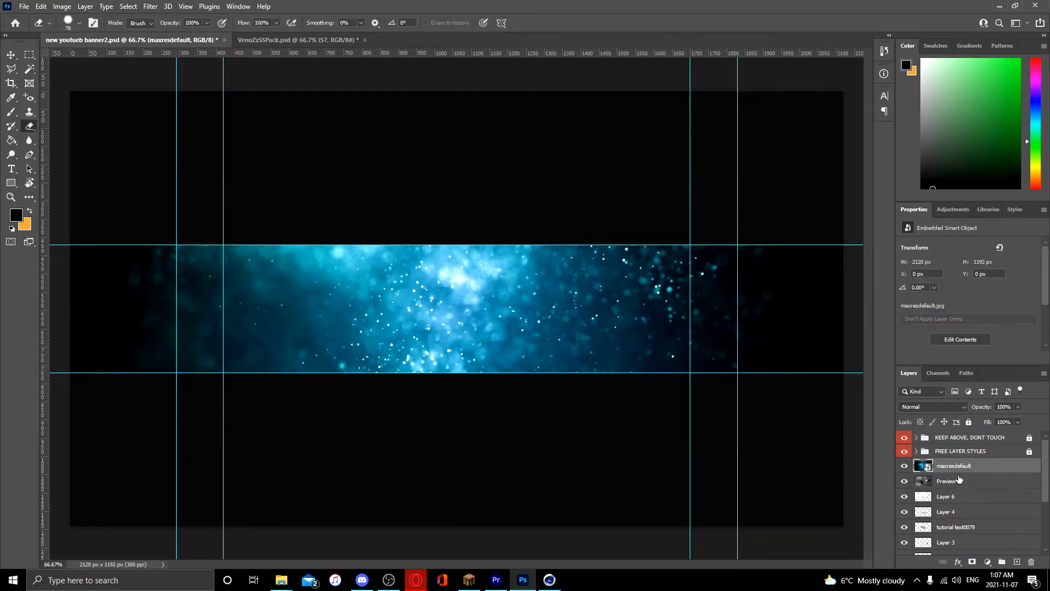
right_click(963, 465)
click(886, 297)
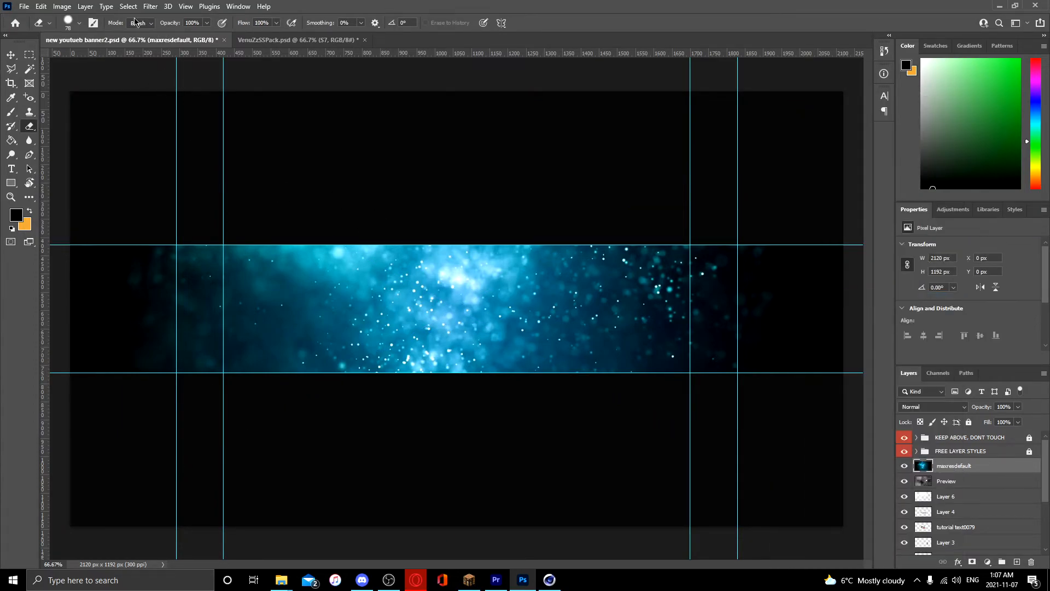
Recolour the maxresdefault particle layer to green with a Hue/Saturation adjustment, setting Hue to -55
click(62, 5)
mouse_move(77, 35)
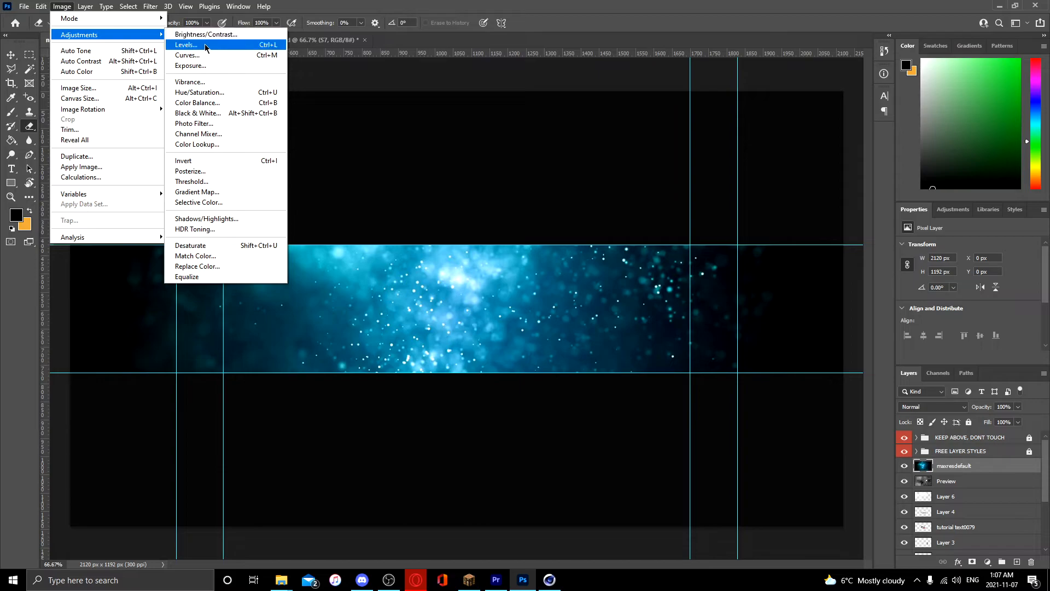
click(198, 93)
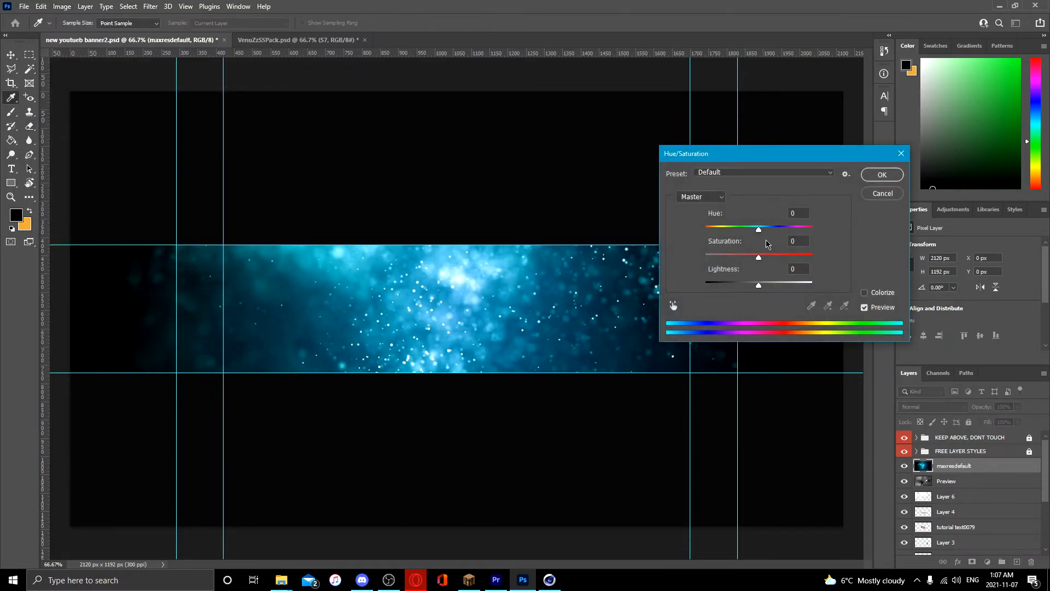
drag(749, 233, 733, 235)
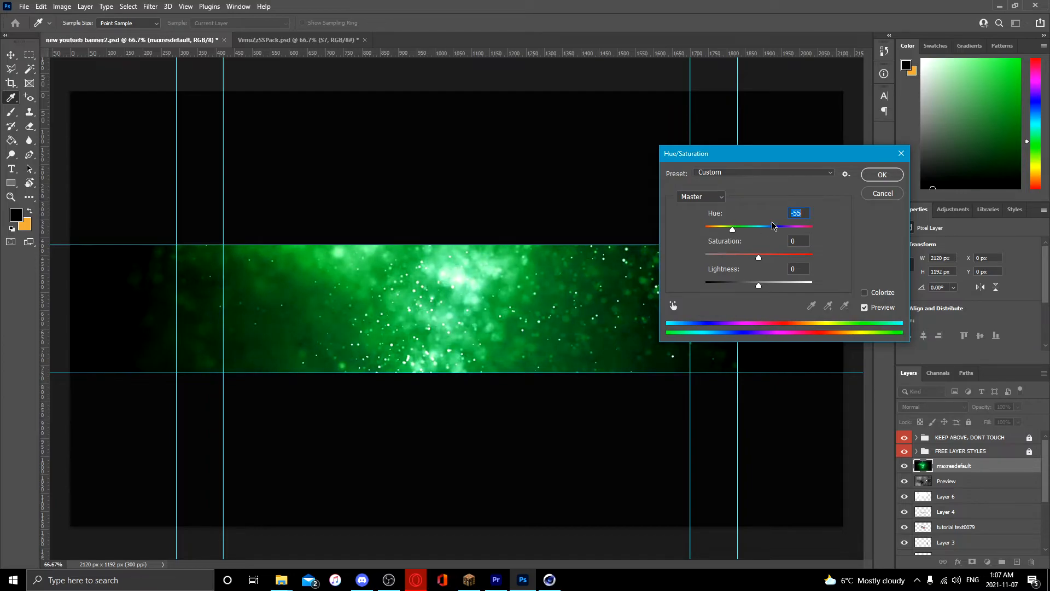
click(883, 175)
key(e)
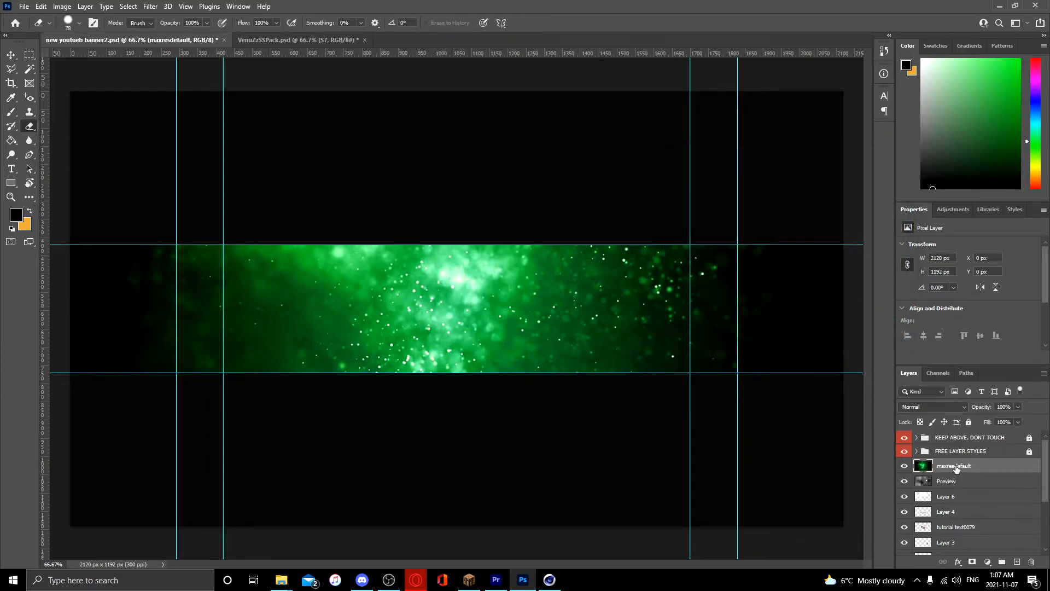
Set the maxresdefault layer's blend mode to Soft Light and its fill to 60%
click(940, 407)
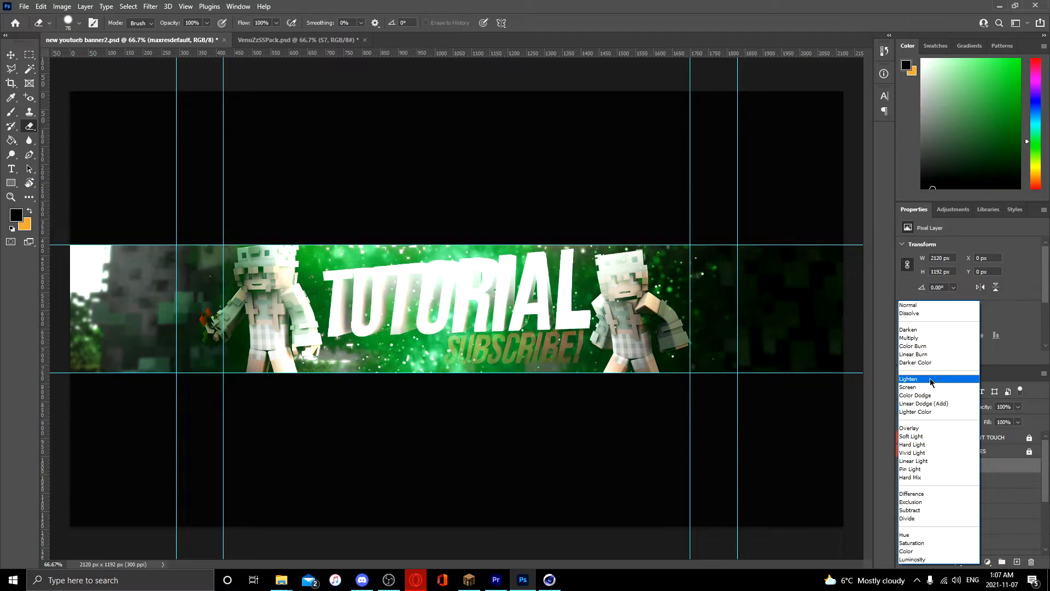
click(923, 437)
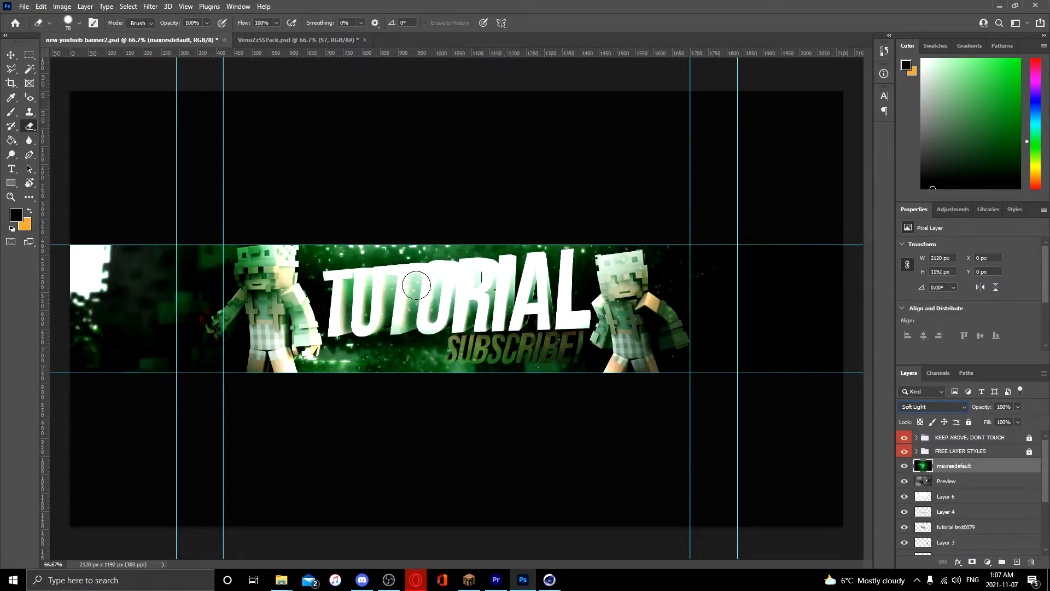
click(1018, 407)
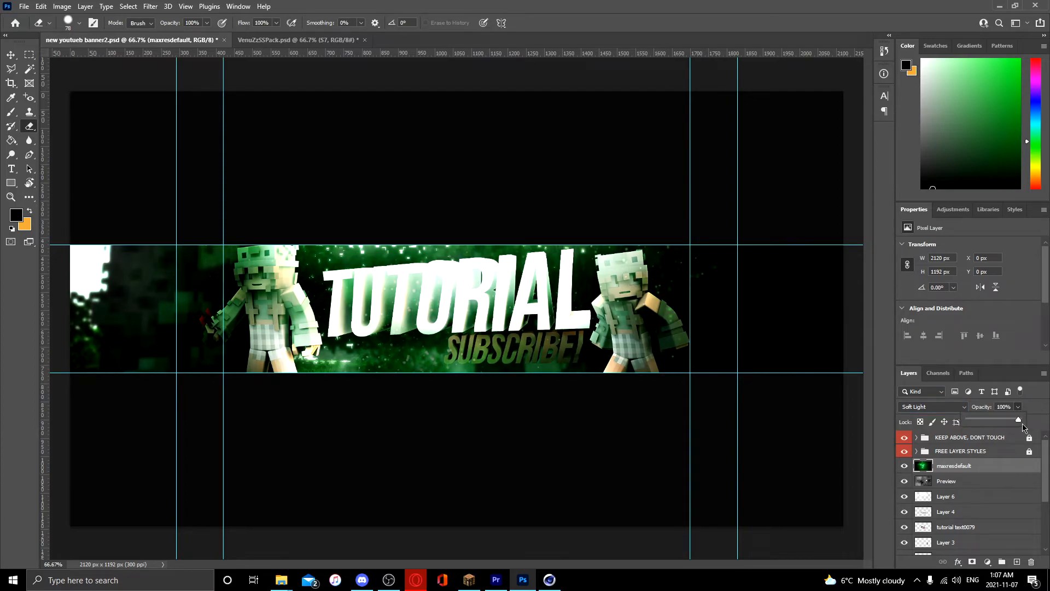
click(1018, 422)
drag(1019, 435, 999, 438)
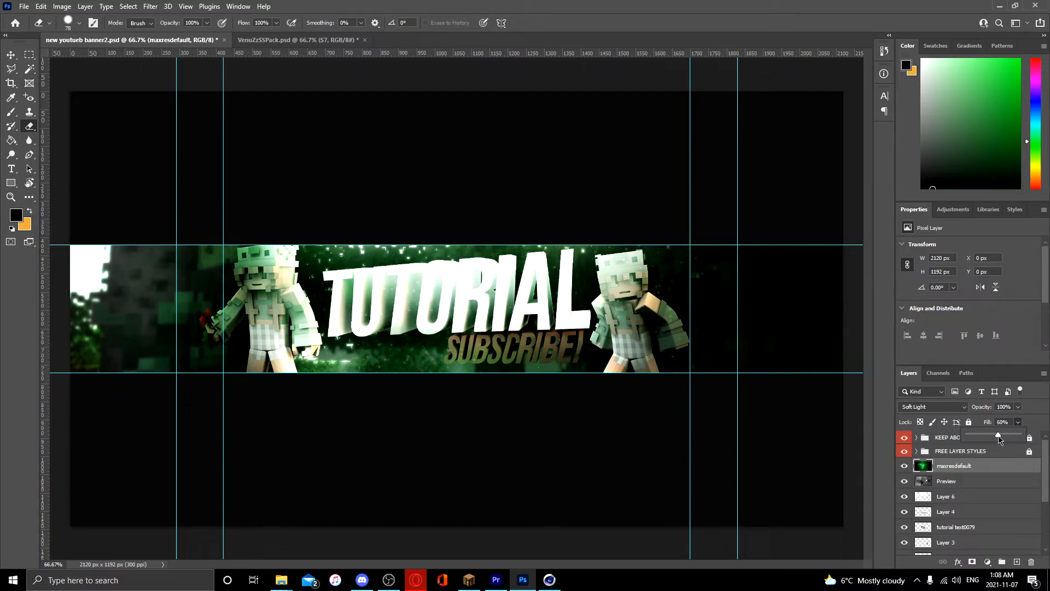
click(1018, 422)
Place the purple lightning PNG from the gfx folder into the banner at its default centred size
click(11, 55)
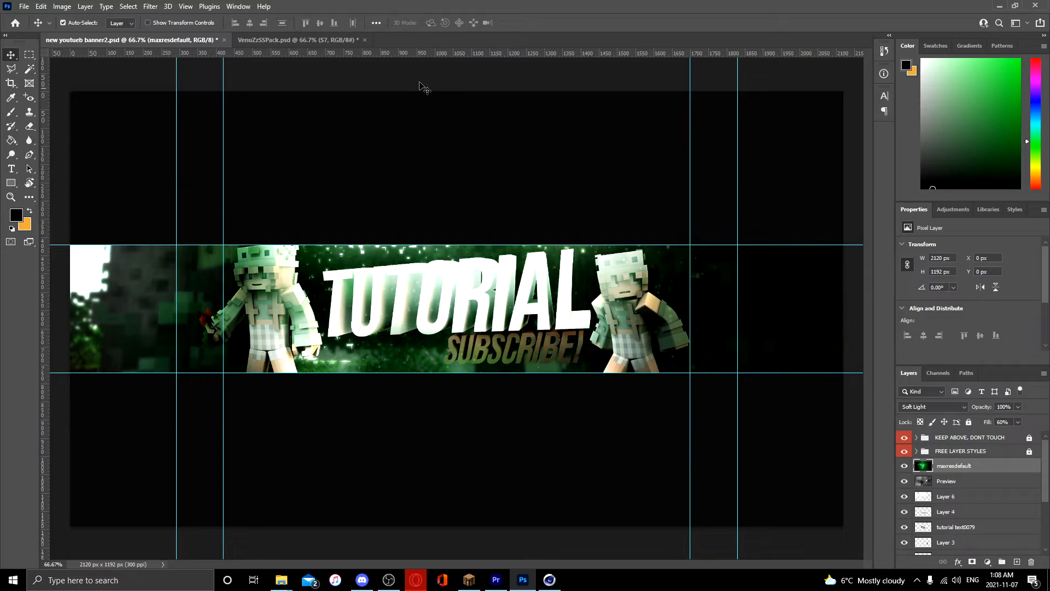
click(281, 579)
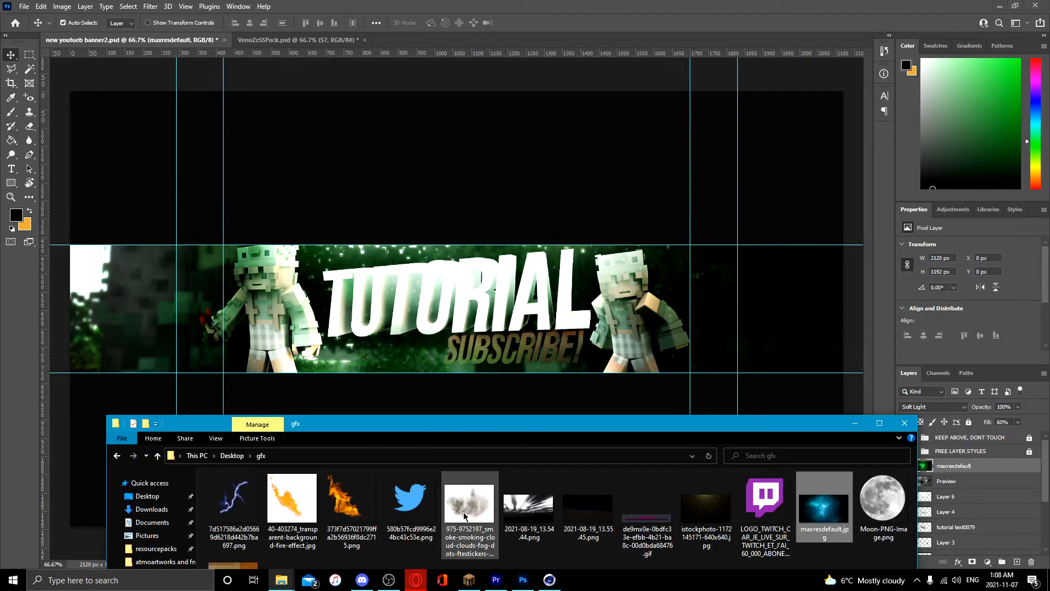
drag(471, 425, 579, 390)
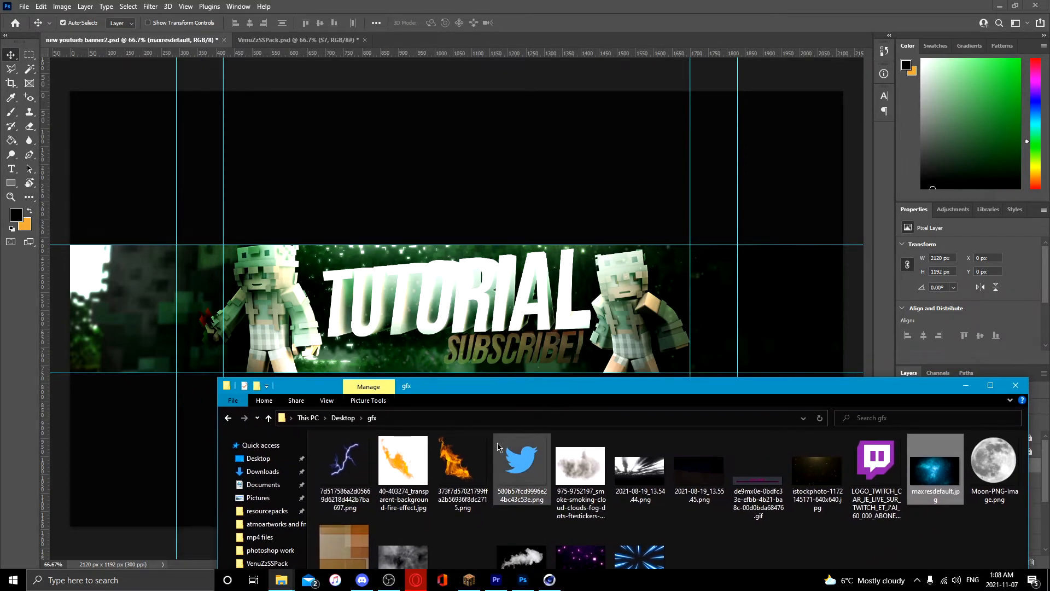
drag(502, 389, 578, 438)
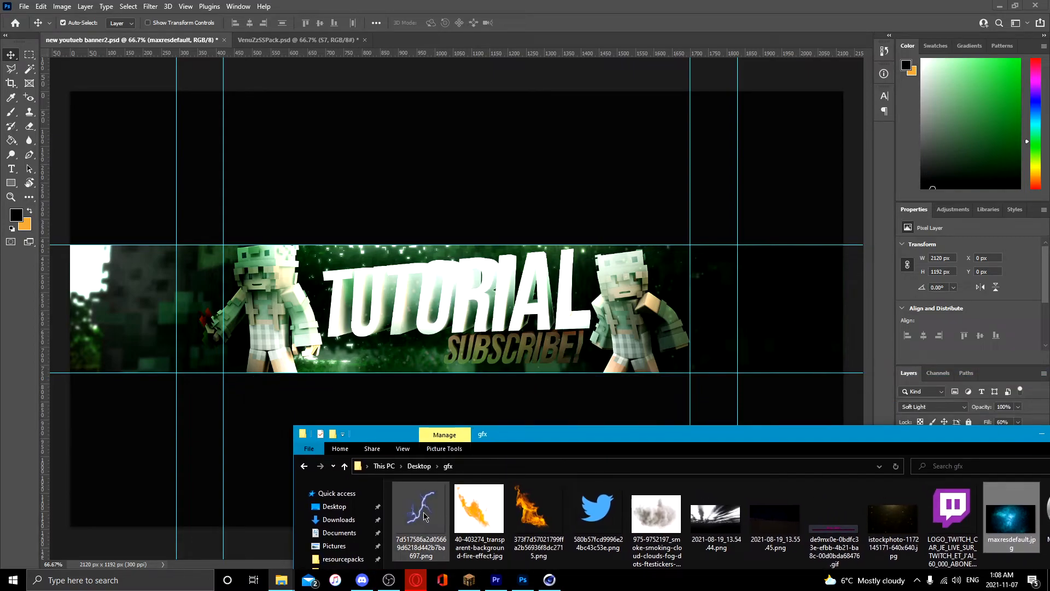
drag(424, 515, 424, 350)
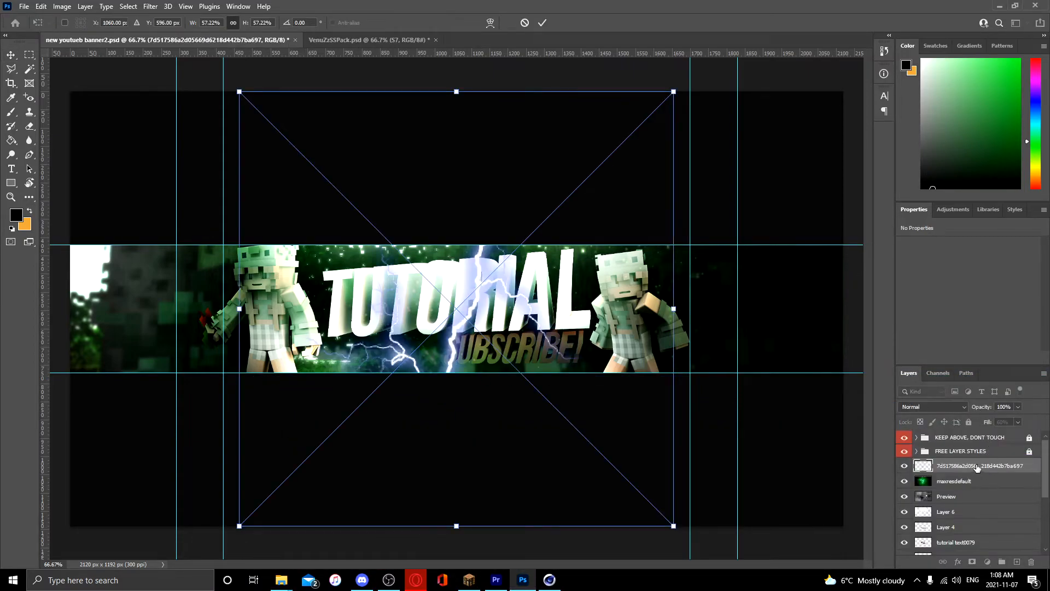
key(Return)
Move the lightning layer down the stack to sit below Layer 1 and directly above S7
drag(977, 467, 1001, 552)
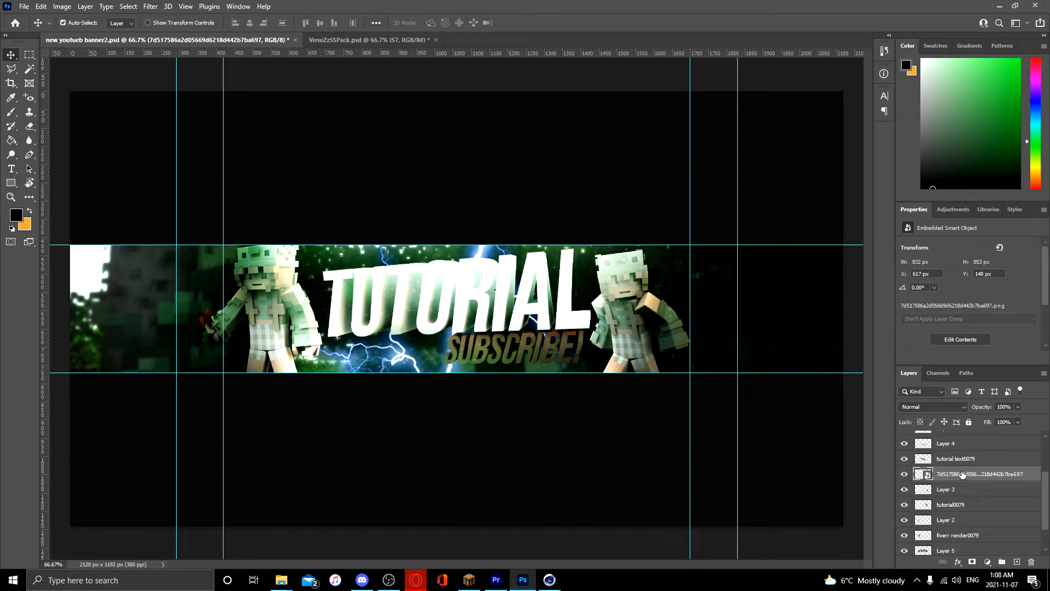
drag(962, 475, 958, 544)
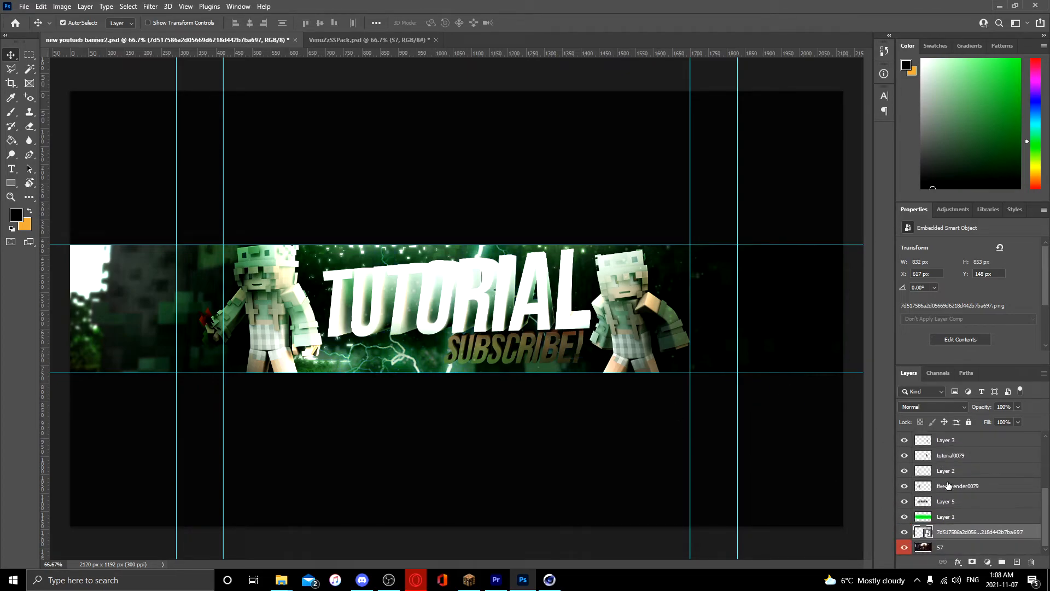
click(944, 517)
click(950, 531)
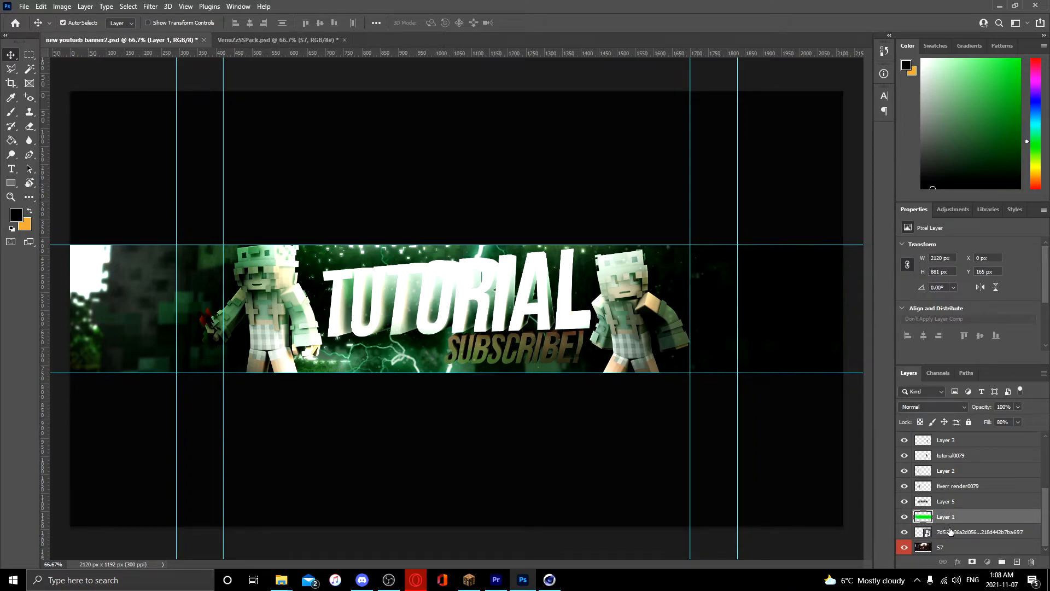
Rotate the lightning to about 49° and position it behind the Tutorial text
key(ctrl+t)
drag(705, 307, 611, 469)
drag(461, 441, 448, 436)
key(Return)
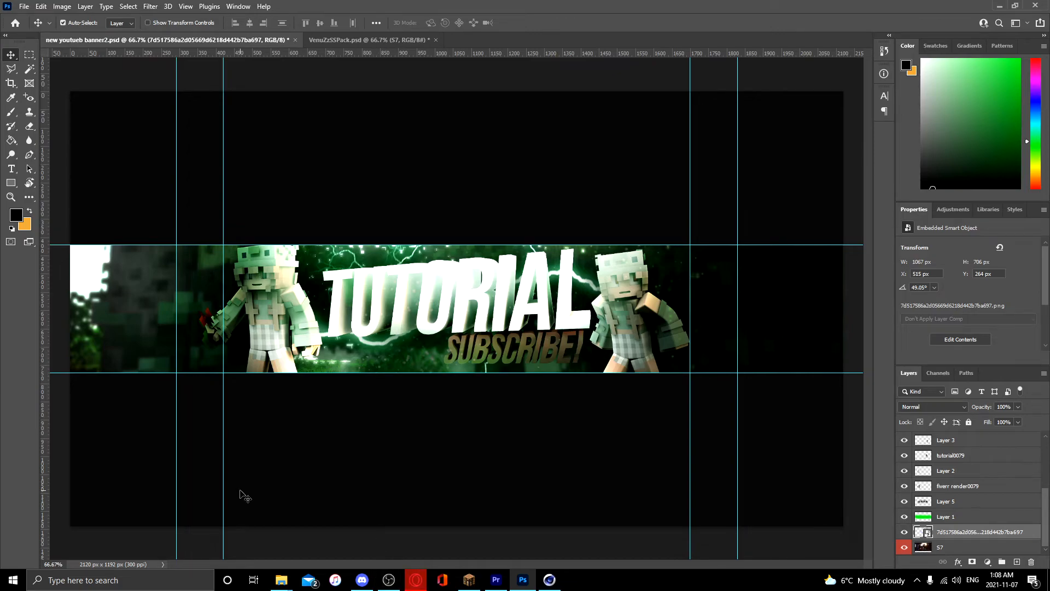
click(438, 514)
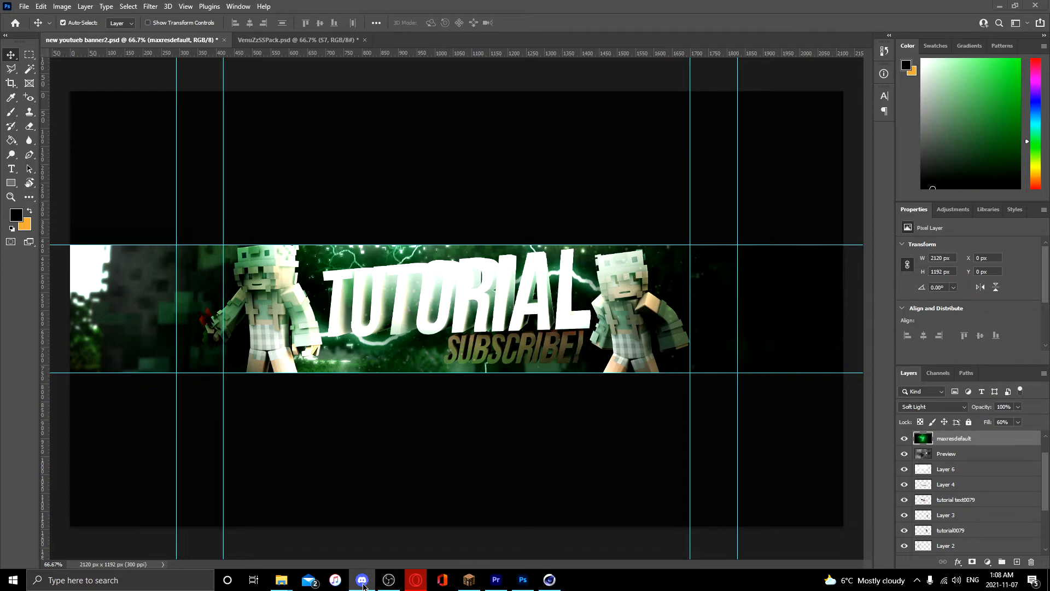
Place the fire PNG with the dark thumbnail from the gfx folder, rotated -28.77°, over the start of the banner beside the first character
mouse_move(364, 584)
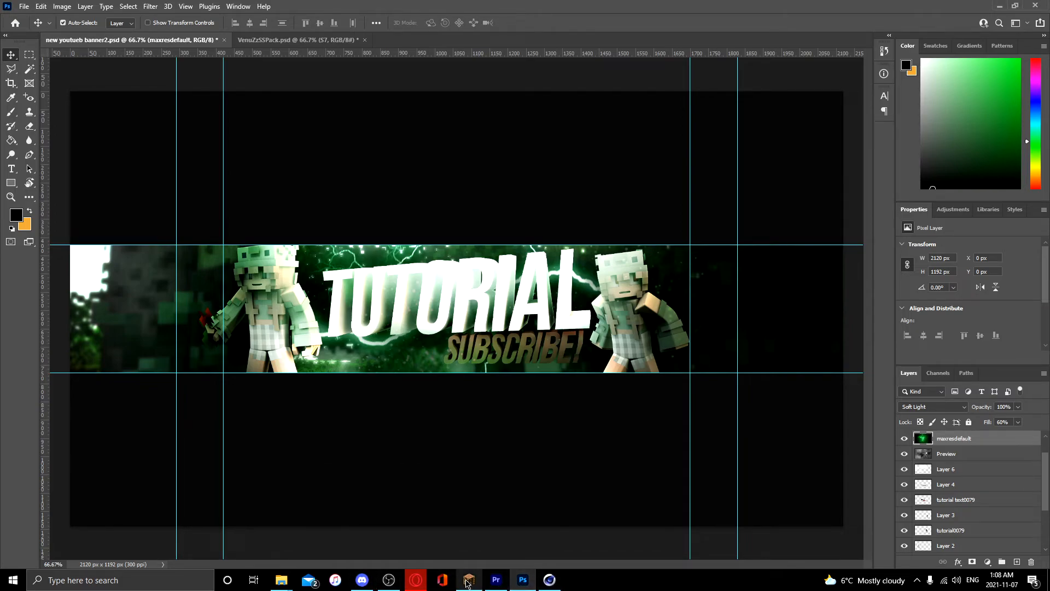
mouse_move(291, 576)
click(453, 526)
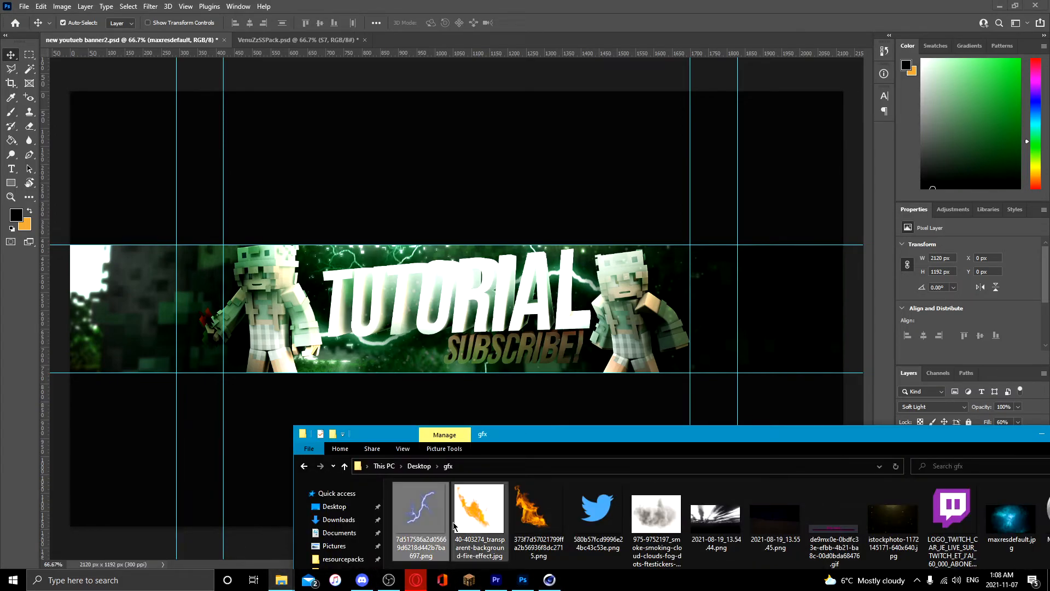
drag(525, 514, 266, 383)
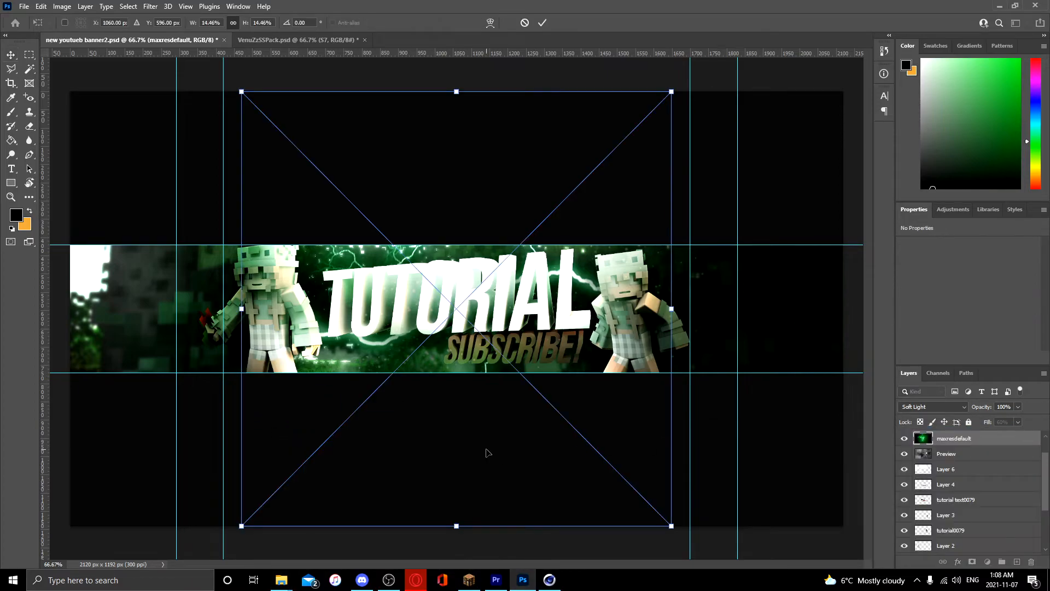
drag(720, 451, 653, 348)
drag(403, 457, 188, 465)
key(Return)
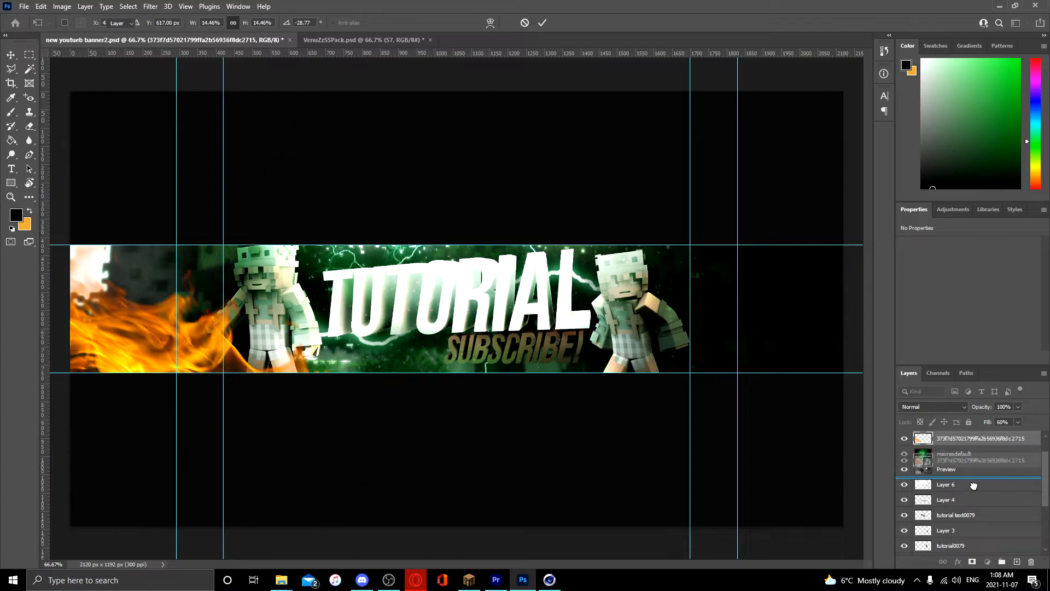
Move the fire layer directly below Layer 1, above the lightning layer
drag(979, 438, 961, 540)
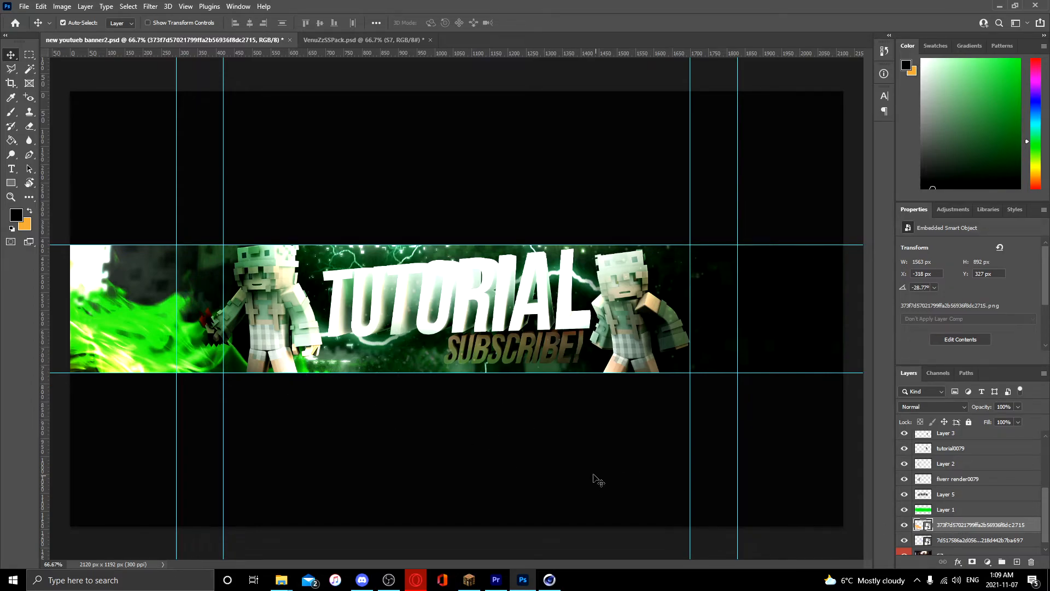
mouse_move(309, 441)
mouse_down()
mouse_move(264, 441)
mouse_move(299, 440)
mouse_up()
key(ctrl+z)
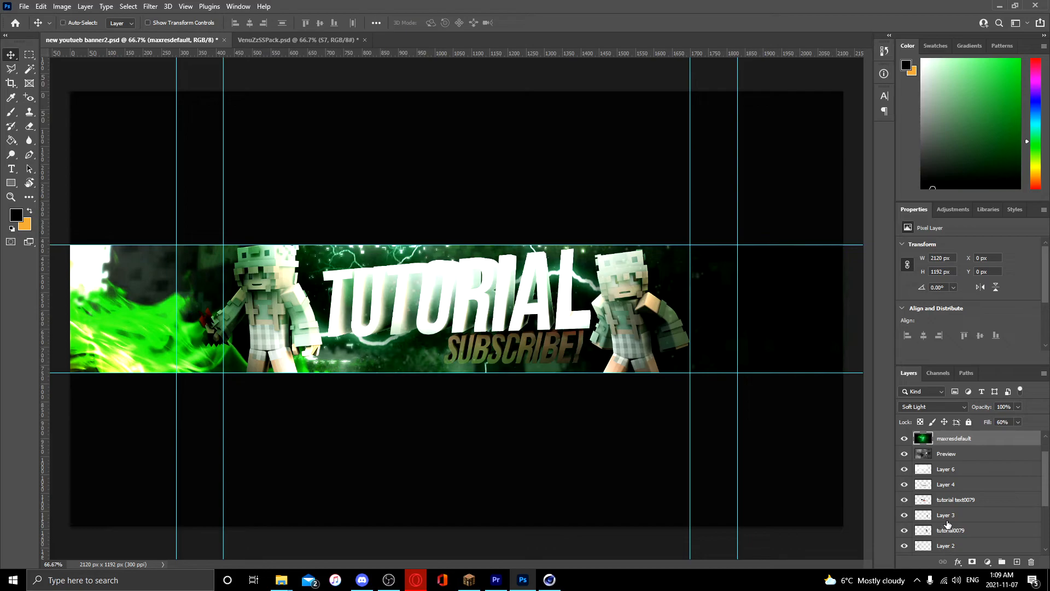
Lock the maxresdefault, Preview, Layer 6, Layer 1 and S7 layers
click(968, 422)
click(964, 454)
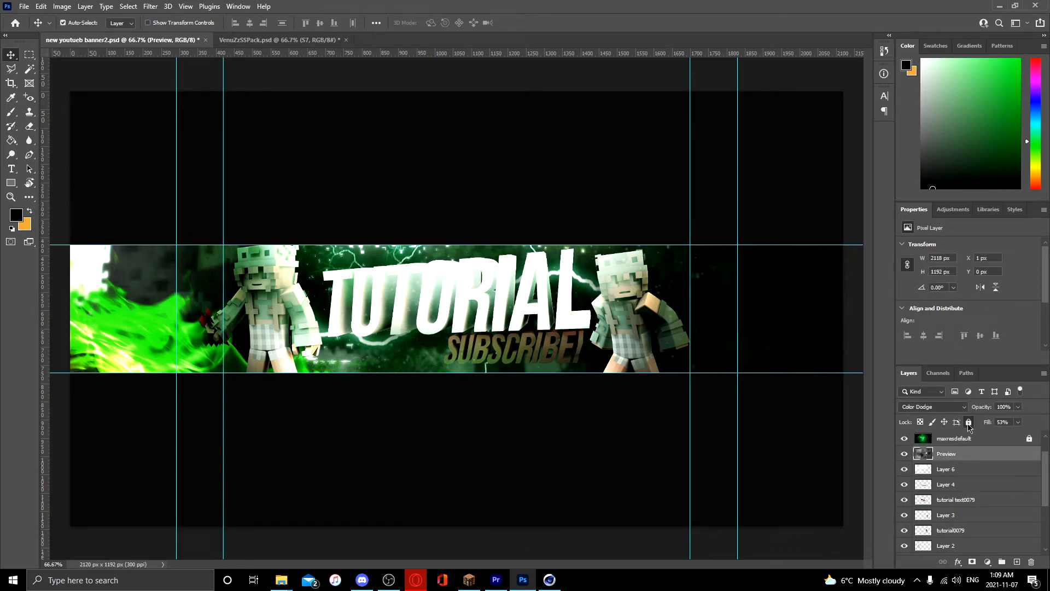
click(968, 422)
click(975, 472)
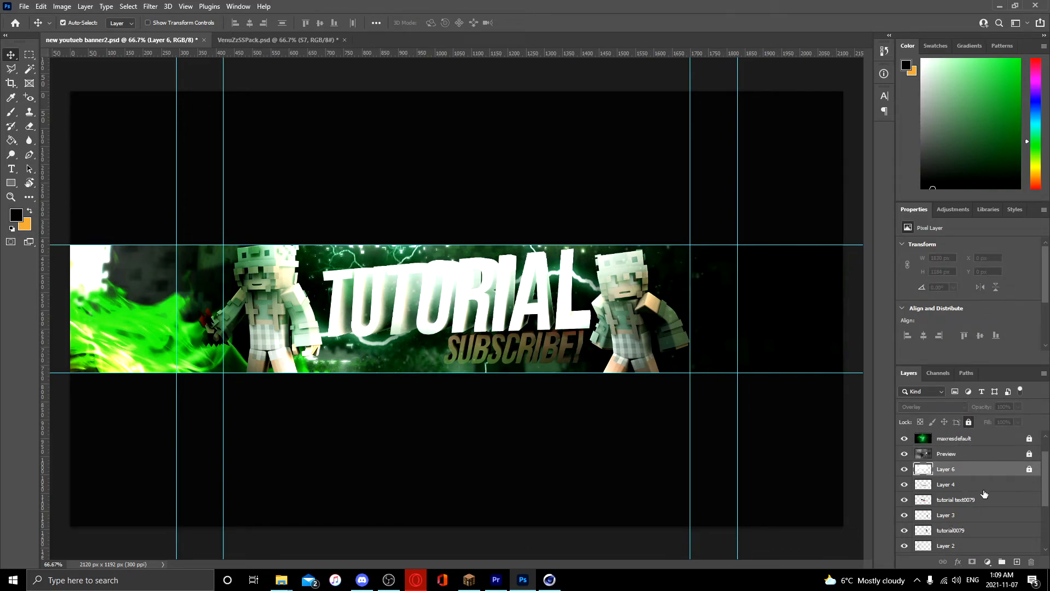
scroll(984, 494, down, 3)
click(979, 502)
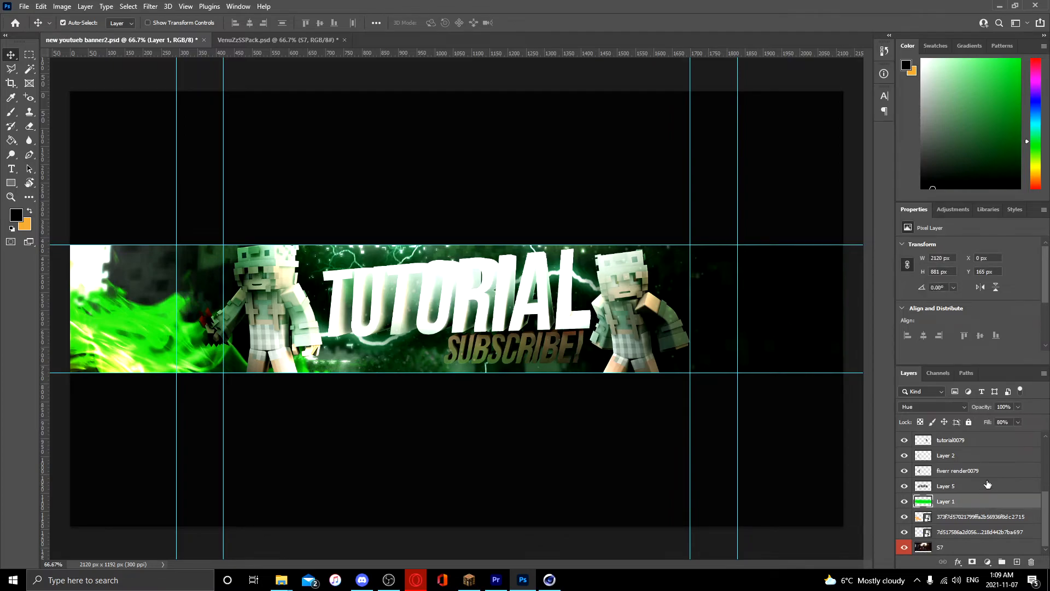
click(968, 422)
click(950, 533)
click(956, 549)
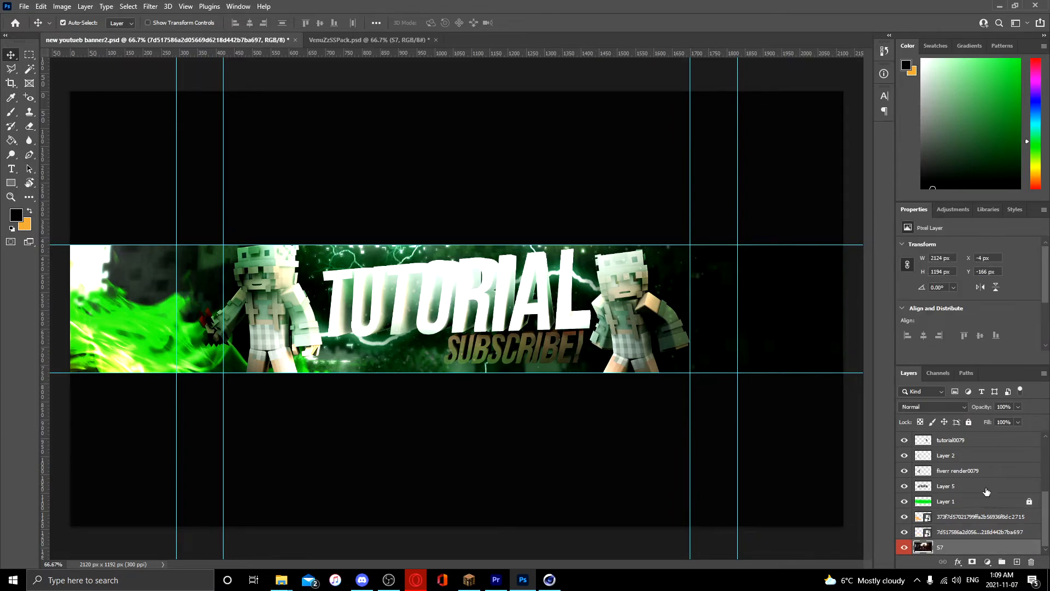
click(968, 423)
Rotate the fire to -52.09° and position it along the banner's lower edge behind the first character and the Tutorial text
click(965, 535)
drag(141, 331, 212, 399)
key(ctrl+t)
drag(437, 541, 609, 365)
mouse_move(350, 432)
mouse_down()
mouse_move(372, 444)
mouse_move(348, 431)
mouse_up()
drag(527, 478, 475, 408)
drag(378, 427, 379, 430)
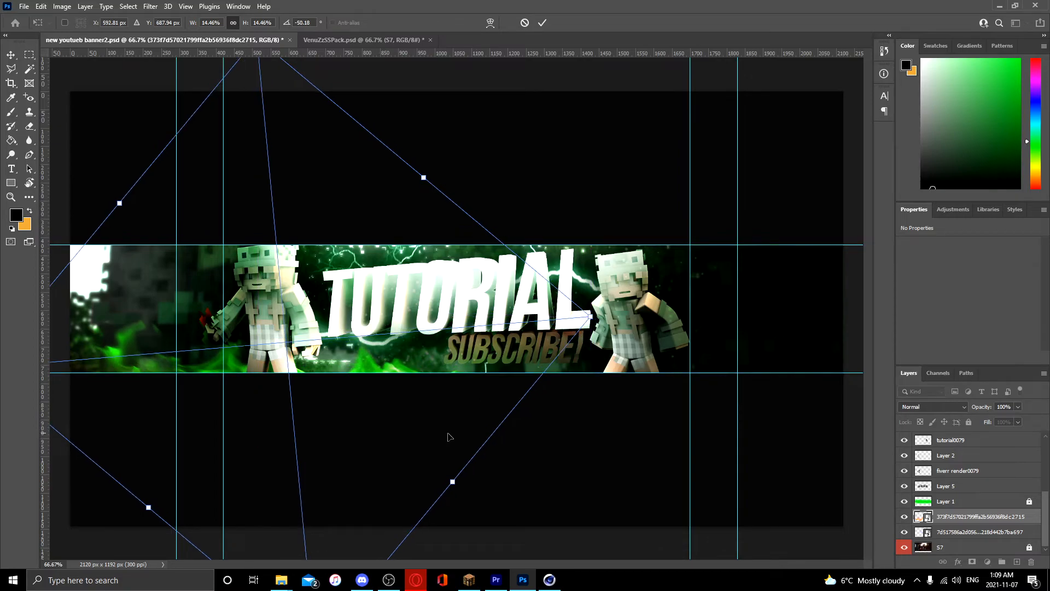
mouse_move(540, 434)
mouse_down()
mouse_move(567, 420)
mouse_move(550, 430)
mouse_up()
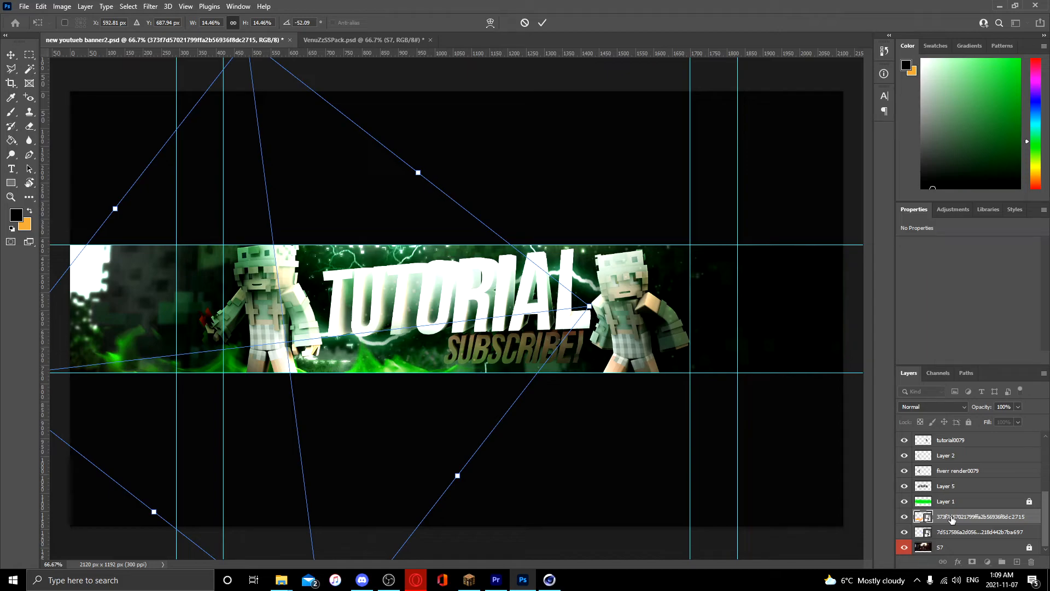
key(Return)
Turn the fire smart object into a pixel layer
right_click(969, 524)
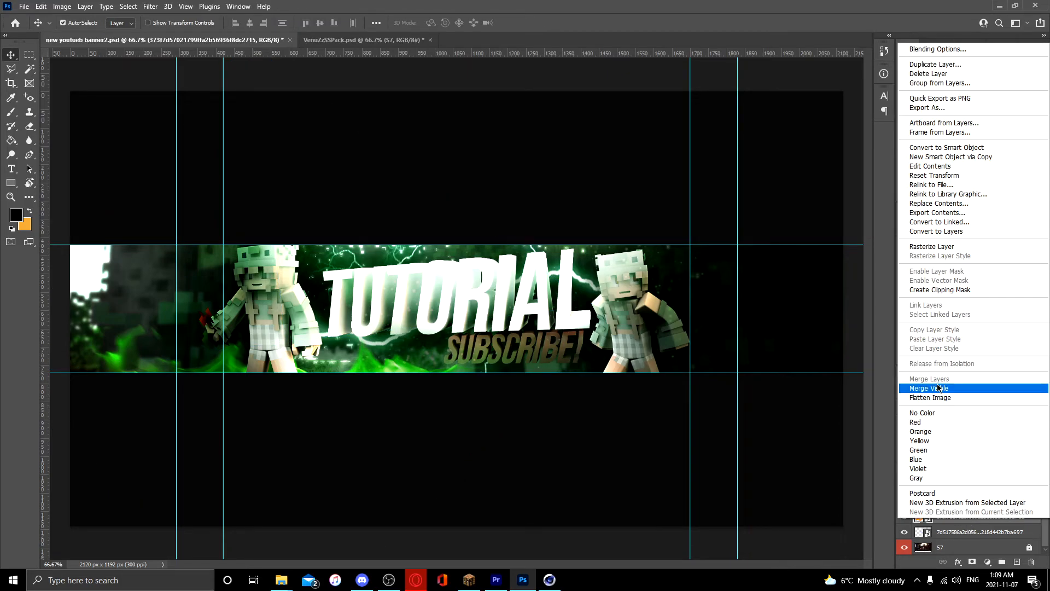
key(Escape)
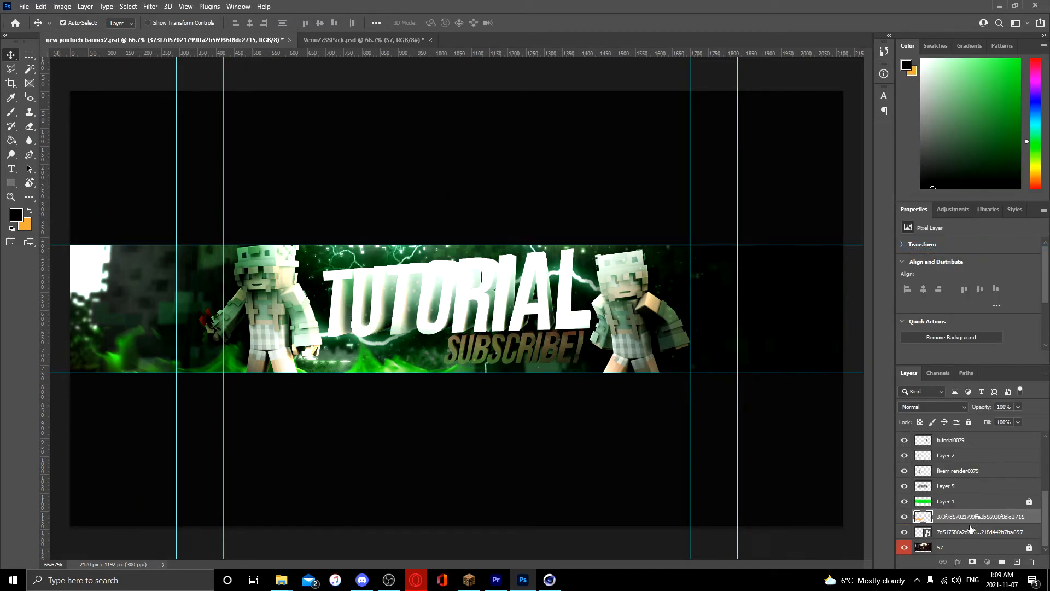
Turn the lightning smart object below the fire layer into a pixel layer
right_click(969, 534)
click(931, 262)
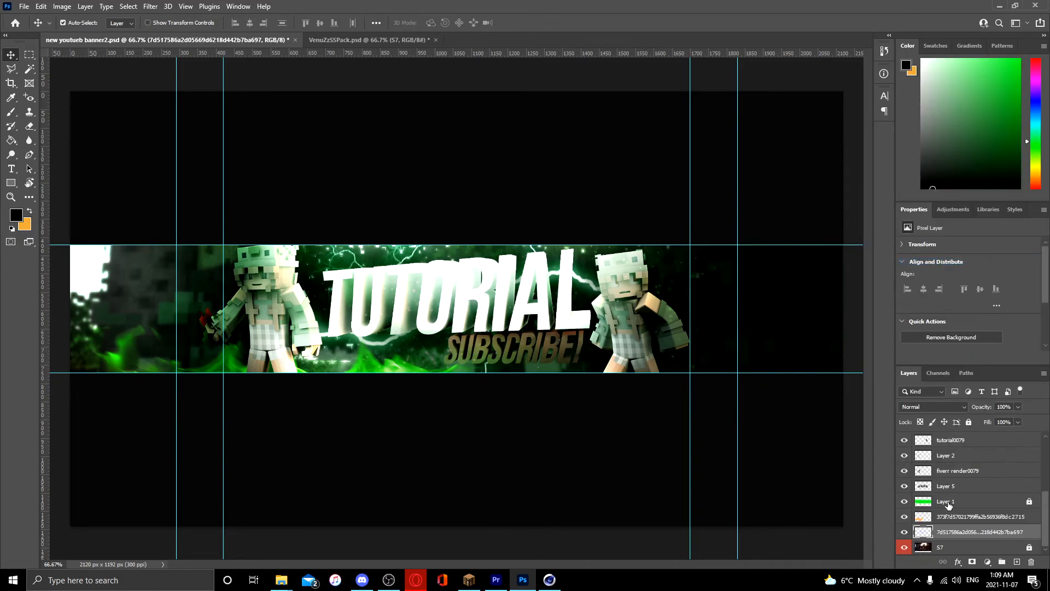
Duplicate the fire layer and place the copy along the banner's lower edge behind the second character, reaching the banner's right end
click(945, 517)
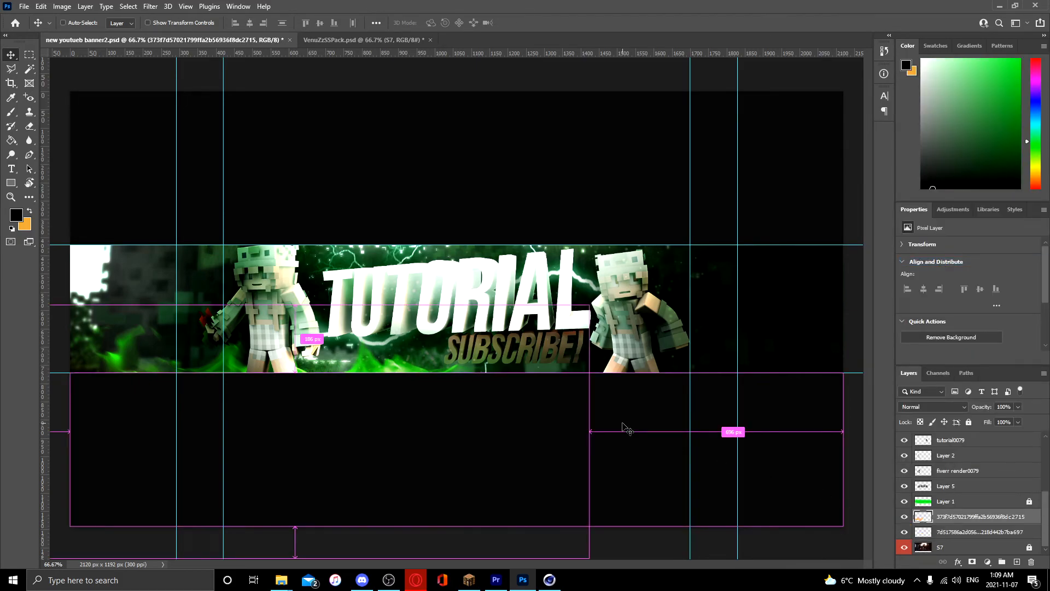
key(ctrl+j)
drag(332, 417, 759, 421)
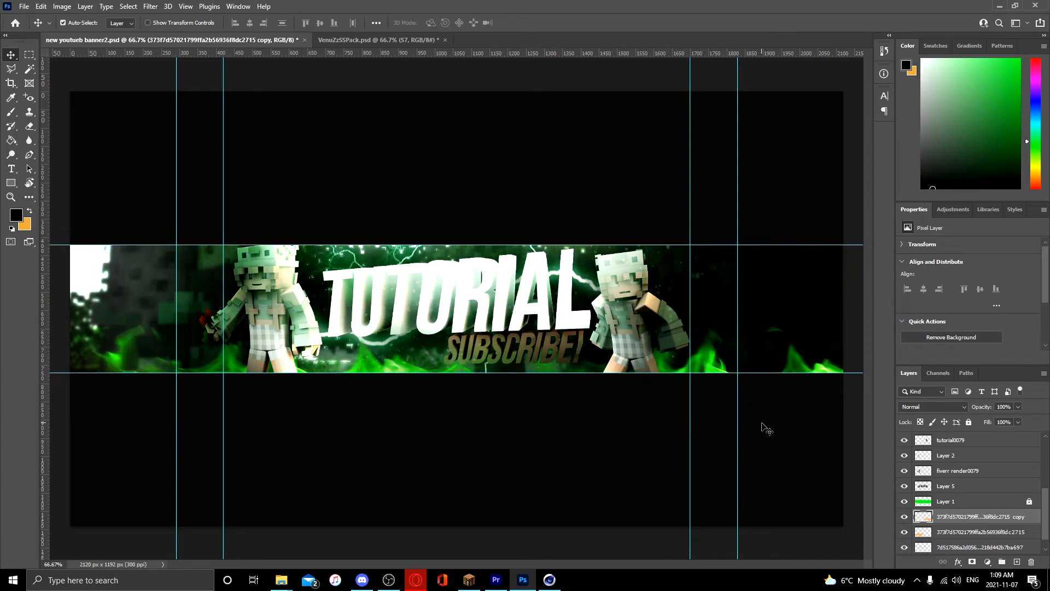
Enlarge the first character slightly by scaling Layer 2 and fiverr render0079 together
scroll(975, 489, up, 4)
scroll(973, 489, down, 1)
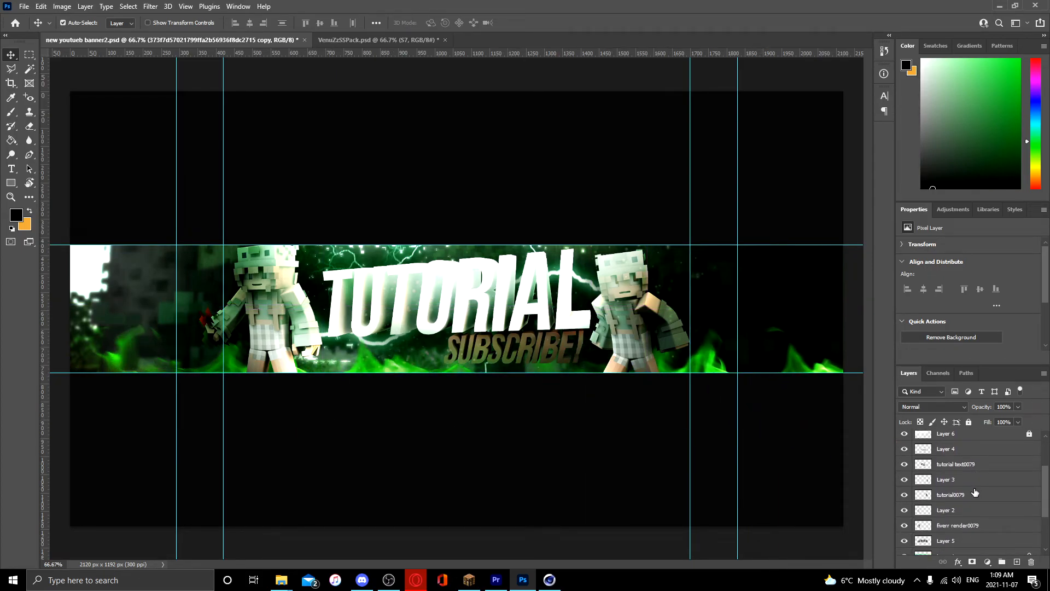
click(967, 492)
scroll(966, 481, down, 1)
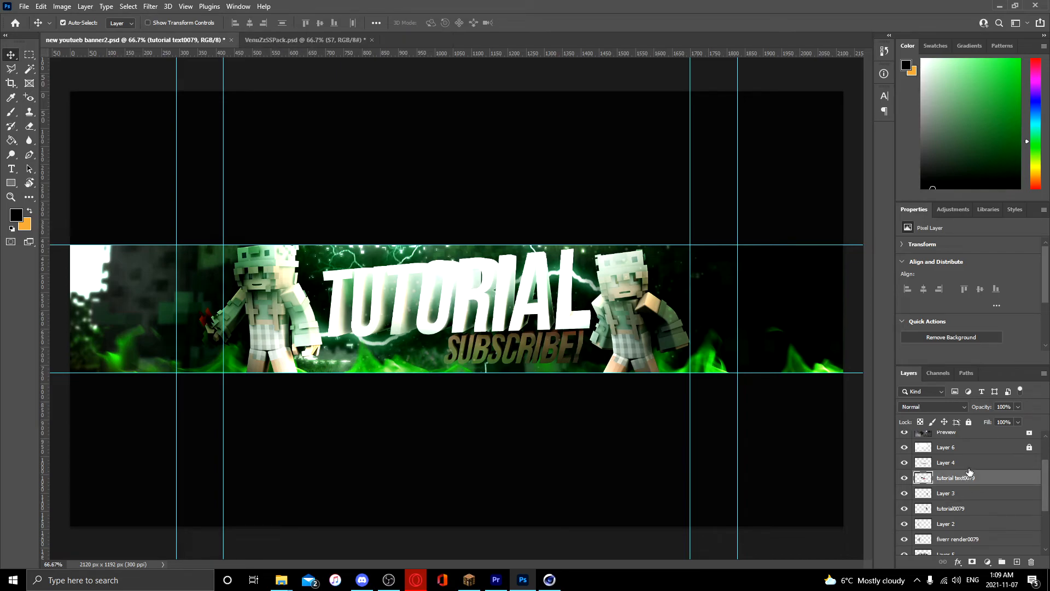
scroll(971, 486, down, 2)
click(961, 511)
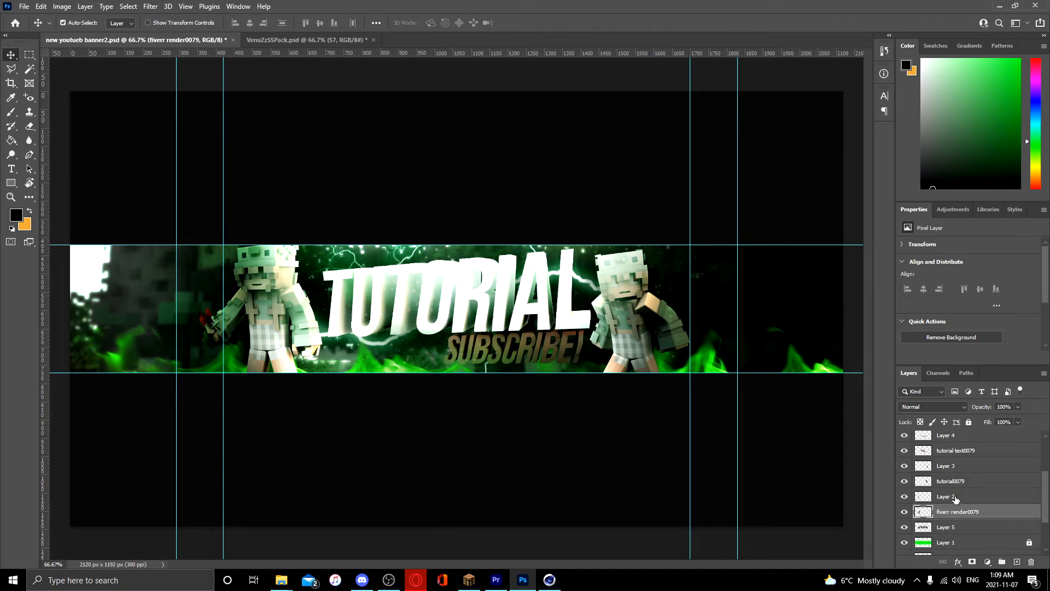
shift+click(955, 498)
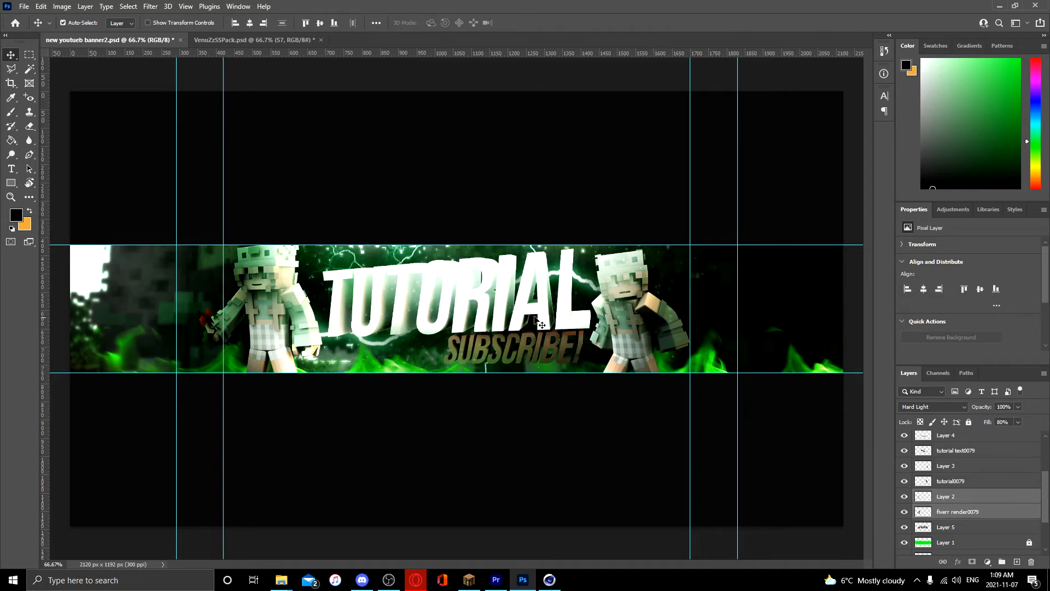
key(ctrl+t)
alt+drag(260, 241, 260, 271)
key(Return)
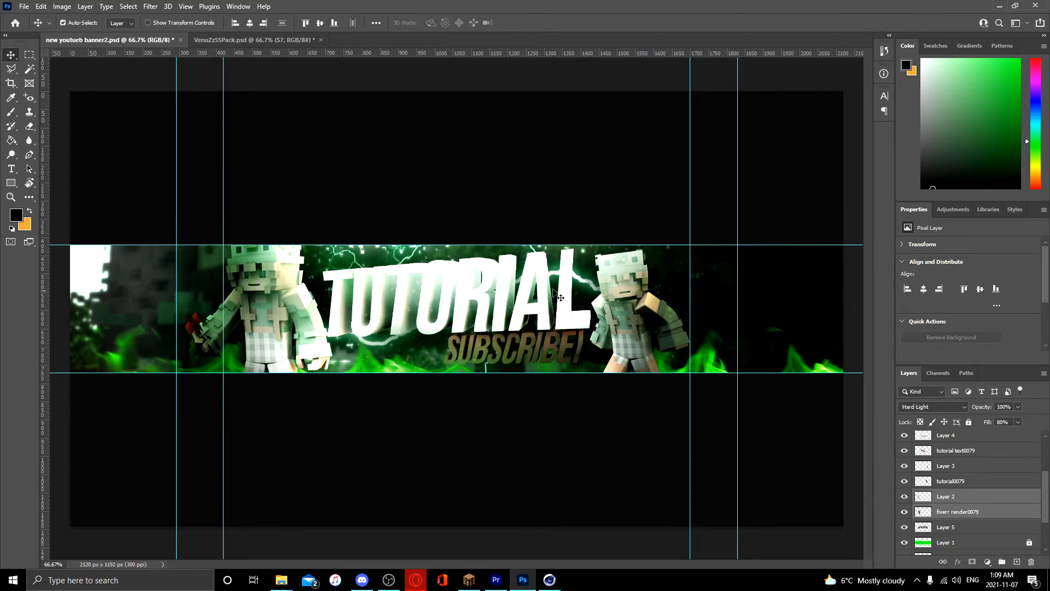
Start a free transform of the second character with Layer 3 and tutorial0079 selected together
scroll(969, 476, up, 1)
click(964, 491)
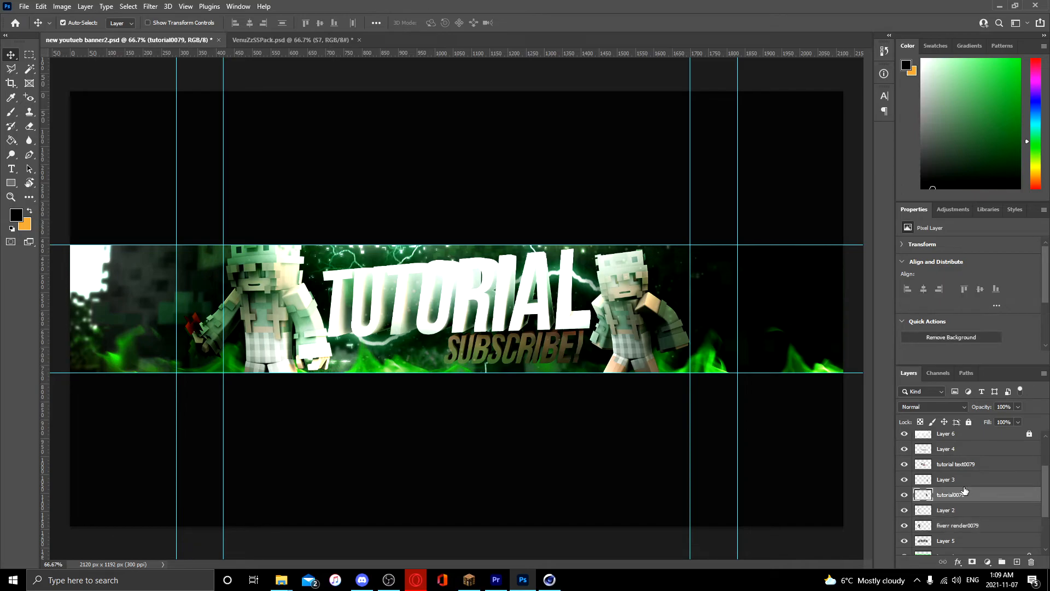
ctrl+click(996, 479)
key(ctrl+t)
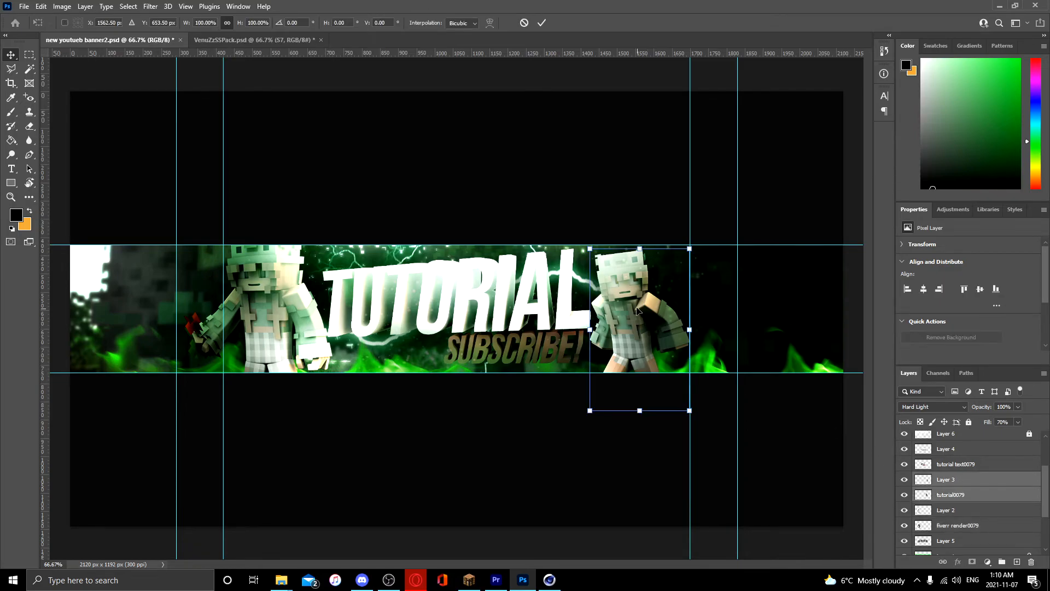